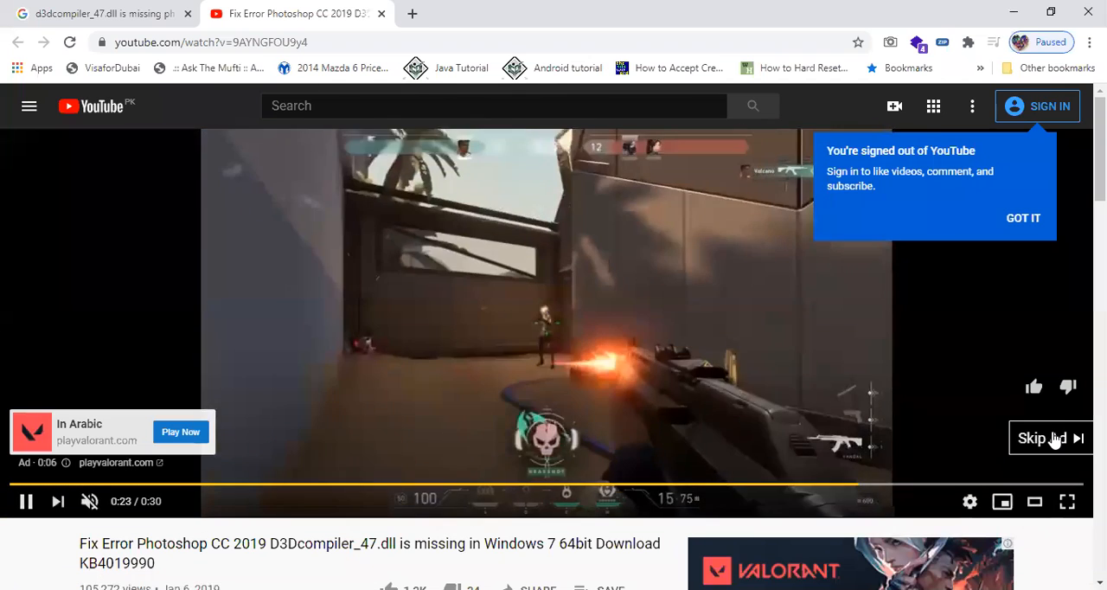
Skip the ad and pause the Photoshop D3Dcompiler_47.dll fix video at 0:02.
{"action": "left_click", "coordinate": [1053, 437]}
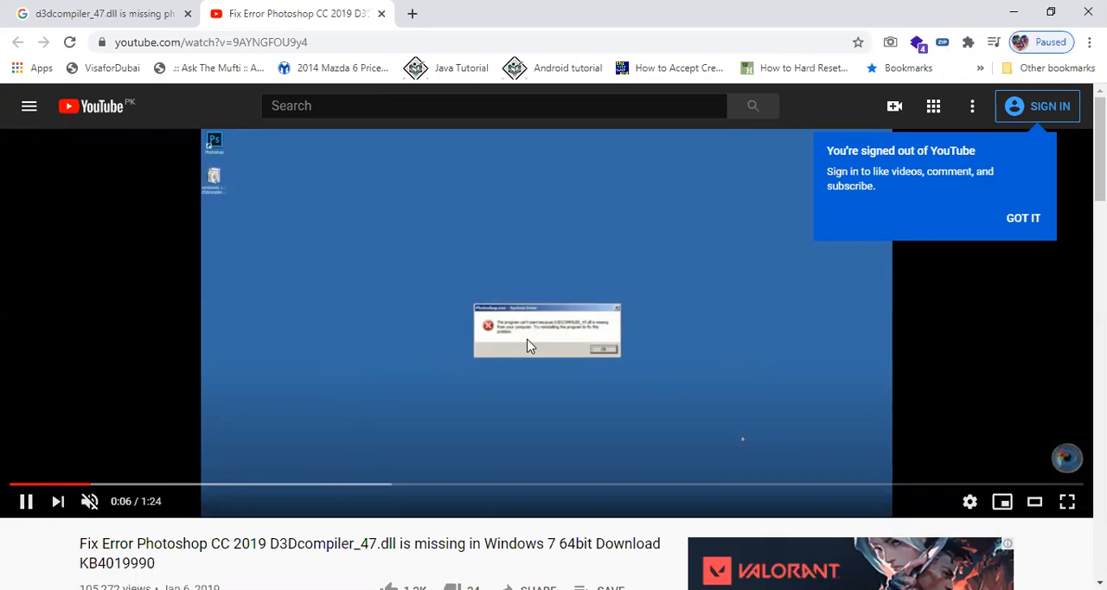
{"action": "left_click", "coordinate": [68, 487]}
{"action": "left_click", "coordinate": [54, 487]}
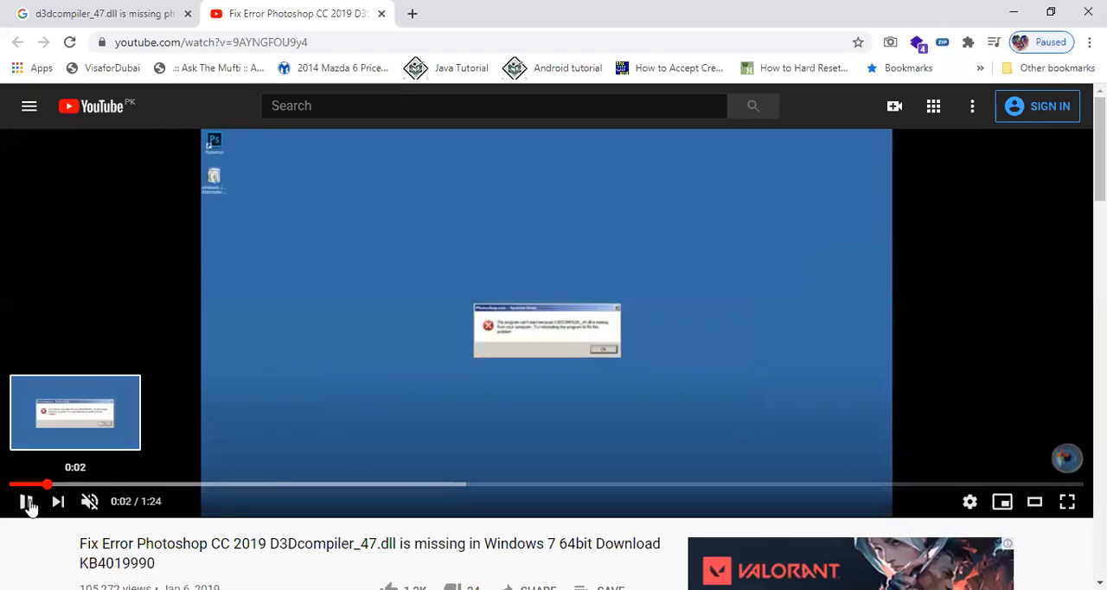
{"action": "left_click", "coordinate": [25, 503]}
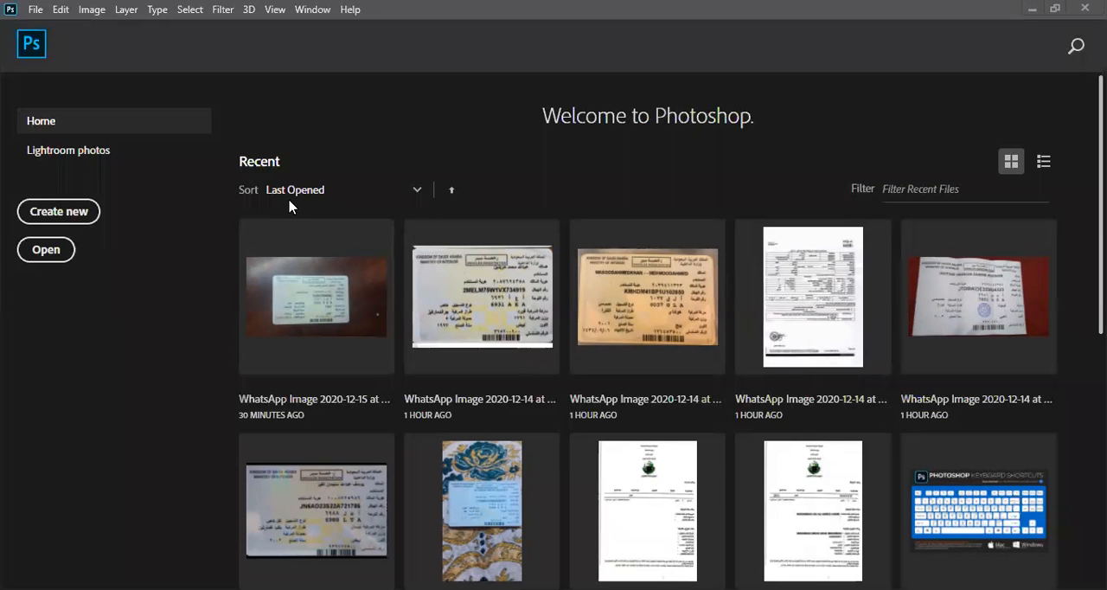
Show the Photoshop toolbox in two columns and make a nearly full-height rectangular marquee selection over the left half of the portrait photo.
{"action": "left_click", "coordinate": [612, 360]}
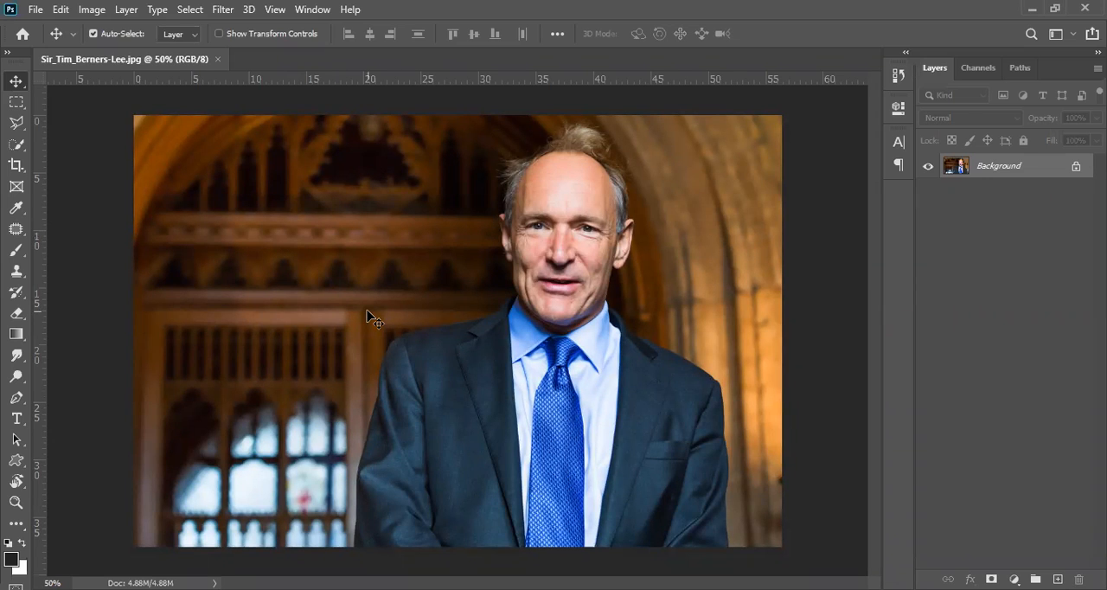
{"action": "left_click", "coordinate": [7, 56]}
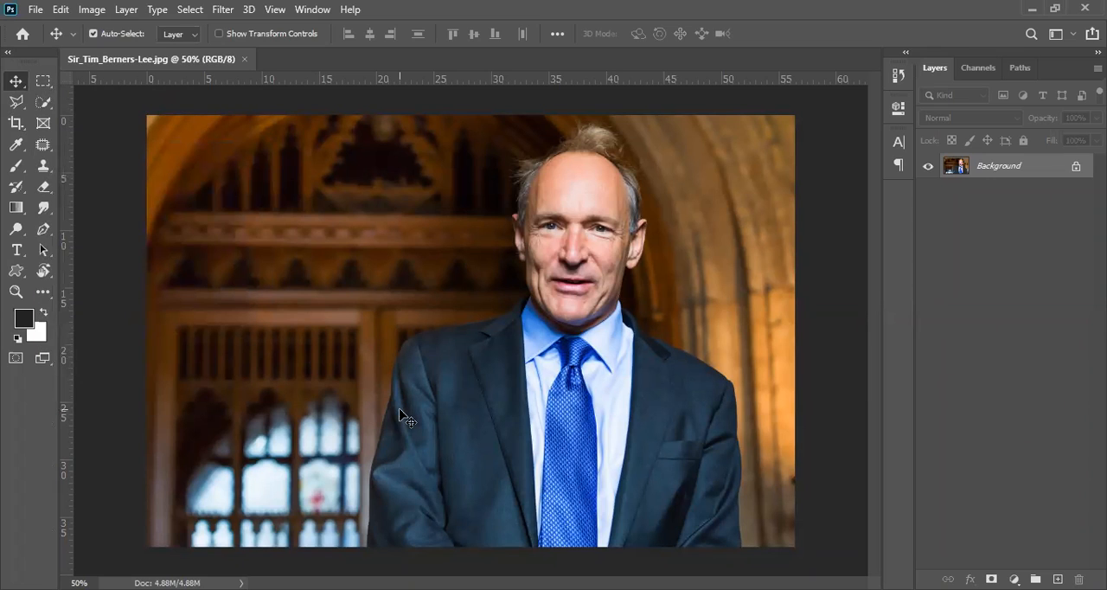
{"action": "left_click", "coordinate": [42, 83]}
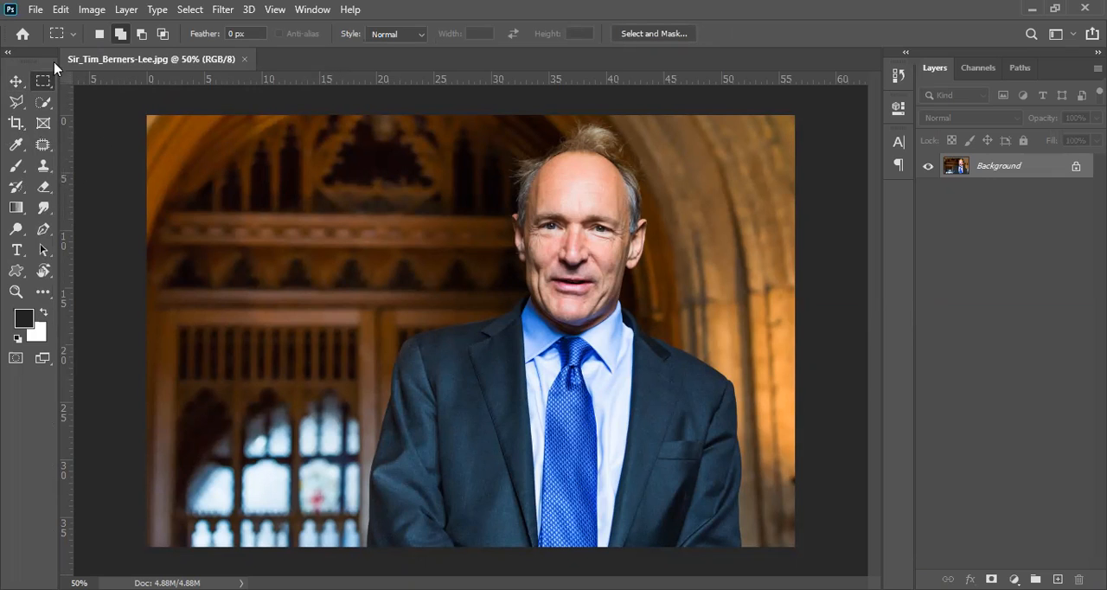
{"action": "left_click_drag", "start_coordinate": [156, 115], "coordinate": [477, 555]}
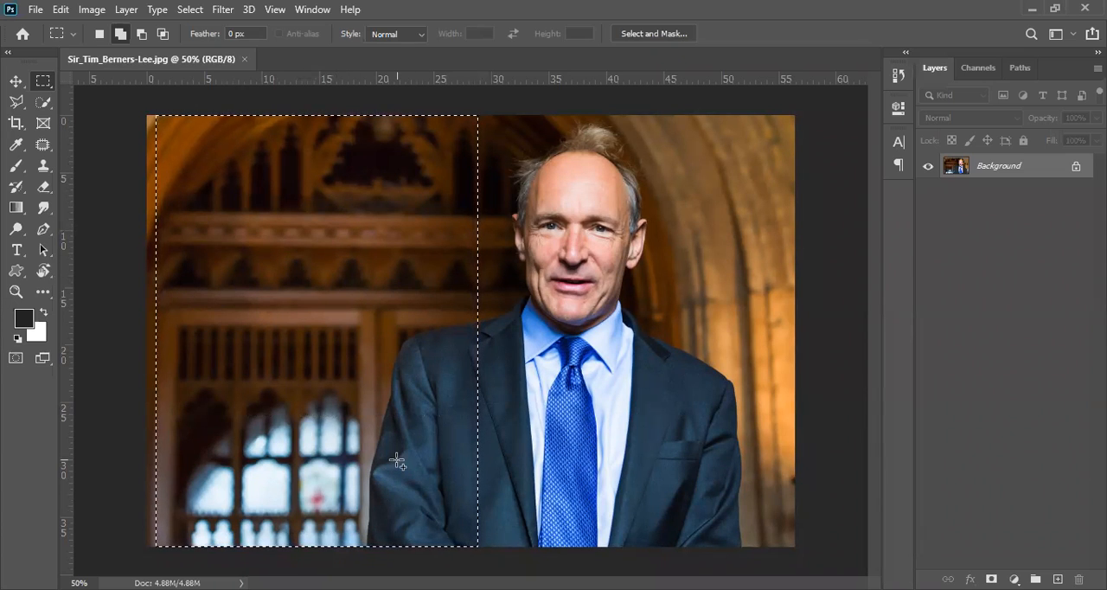
Make an elliptical marquee selection spanning the man's face, chest and the stone wall beside him, and clear the selection.
{"action": "right_click", "coordinate": [50, 87]}
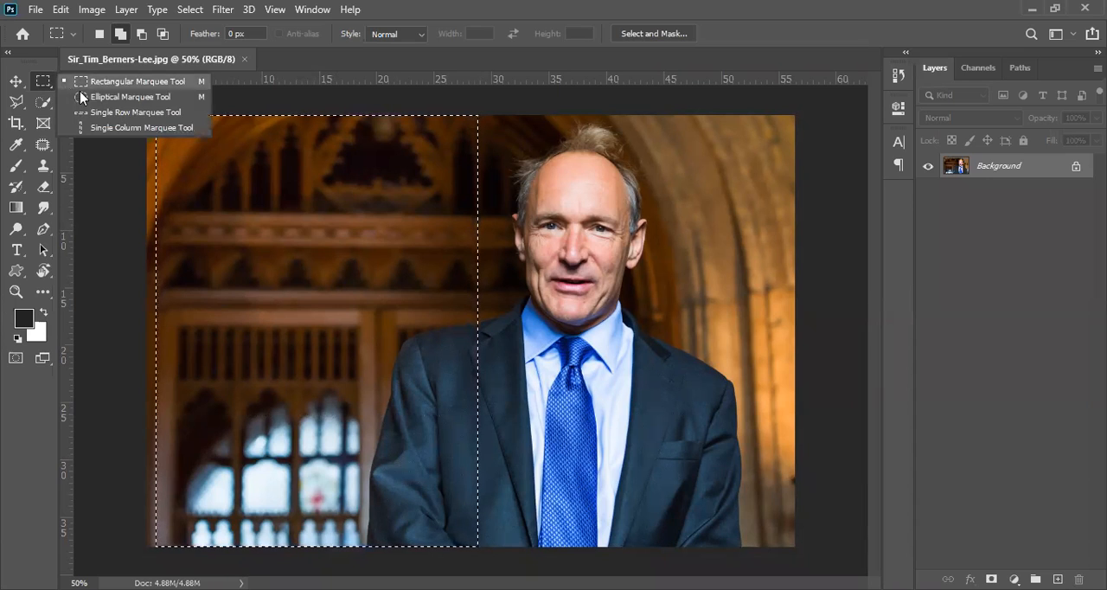
{"action": "left_click", "coordinate": [127, 98]}
{"action": "left_click_drag", "start_coordinate": [521, 167], "coordinate": [776, 435]}
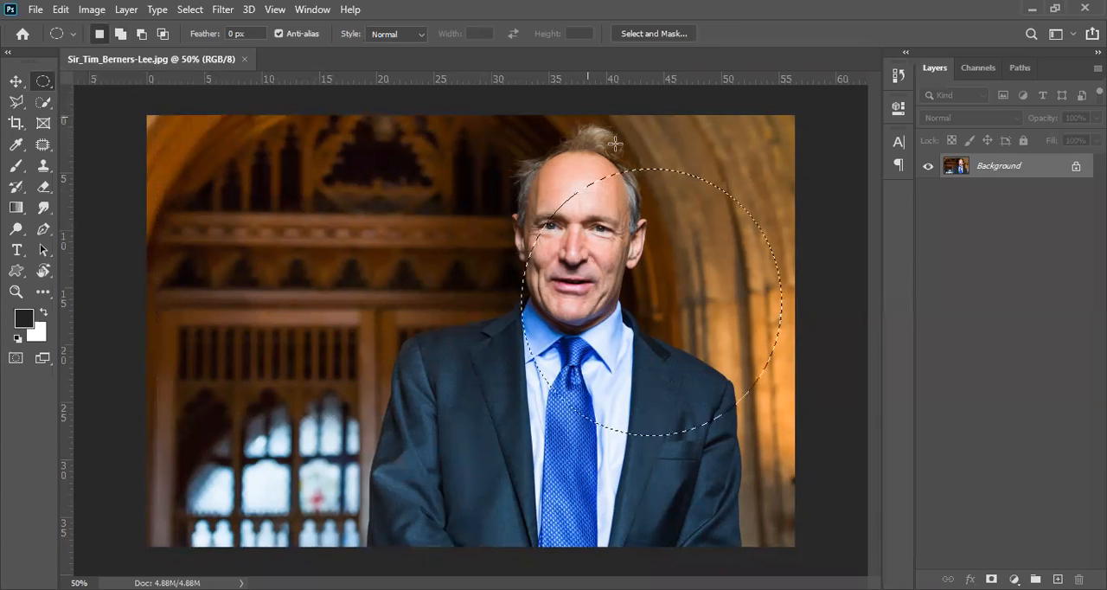
{"action": "left_click", "coordinate": [312, 258]}
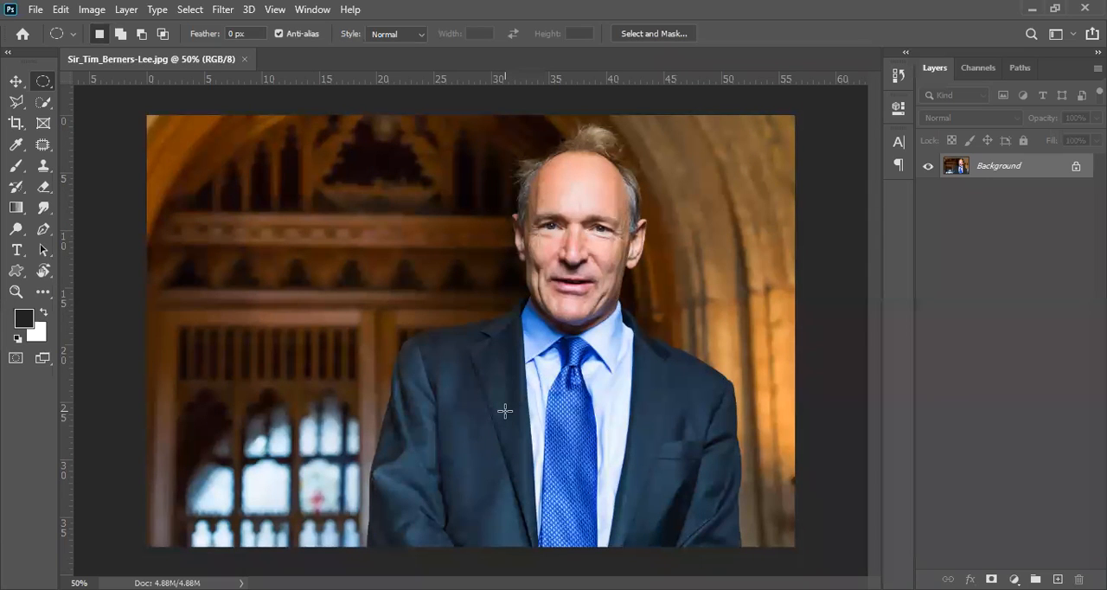
Trace a freehand Lasso selection from the man's shoulder up along the neck to the top of his head, and clear it.
{"action": "left_click", "coordinate": [18, 105]}
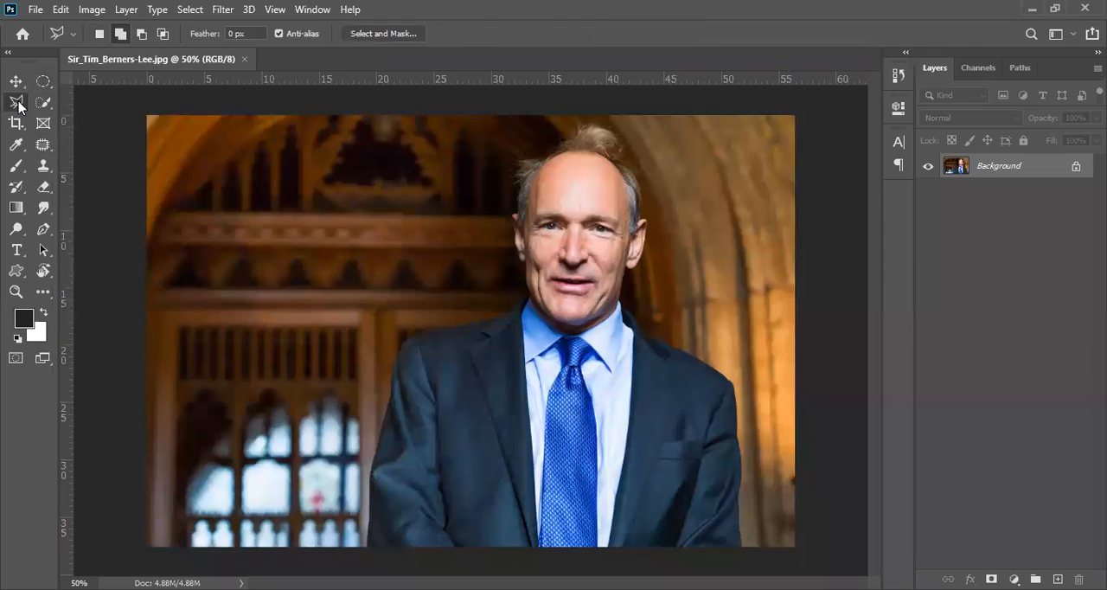
{"action": "right_click", "coordinate": [19, 105]}
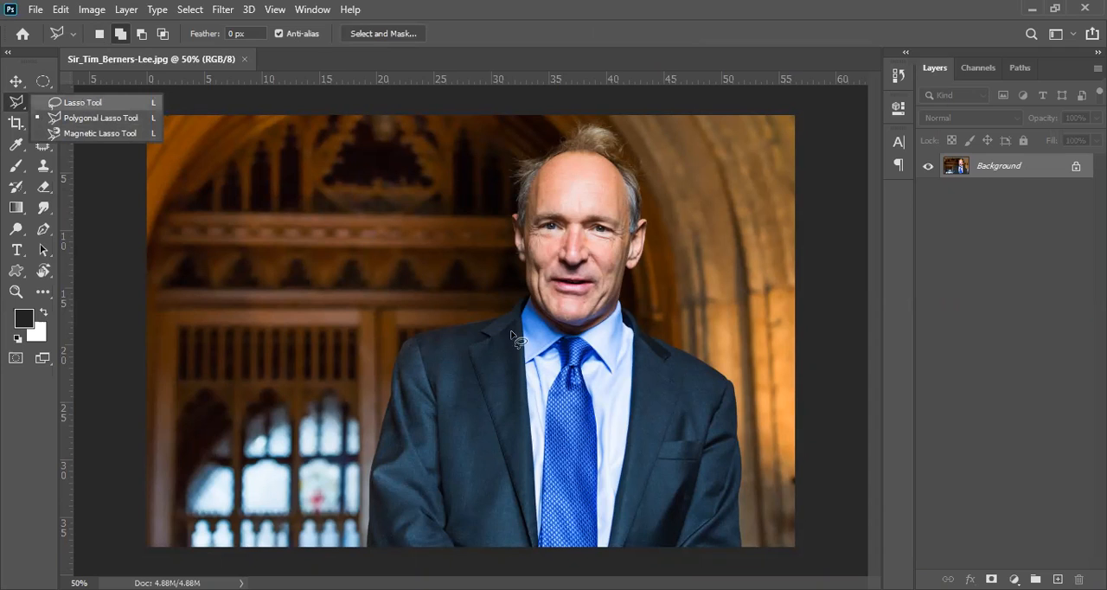
{"action": "left_click", "coordinate": [95, 107]}
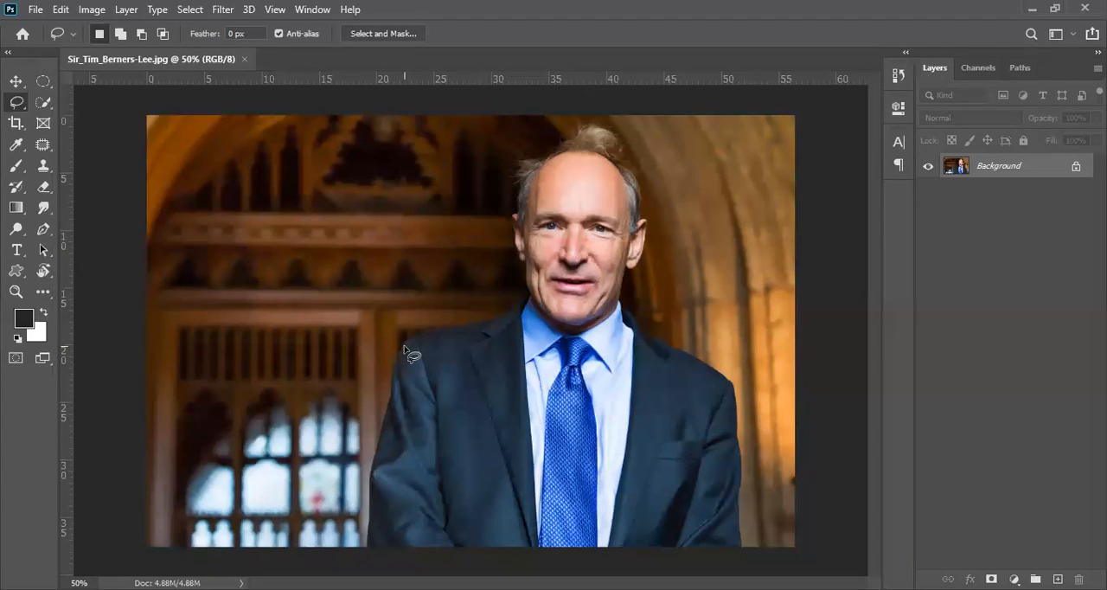
{"action": "mouse_move", "coordinate": [403, 346]}
{"action": "left_mouse_down"}
{"action": "mouse_move", "coordinate": [510, 313]}
{"action": "mouse_move", "coordinate": [524, 296]}
{"action": "mouse_move", "coordinate": [499, 212]}
{"action": "mouse_move", "coordinate": [514, 160]}
{"action": "mouse_move", "coordinate": [552, 142]}
{"action": "mouse_move", "coordinate": [546, 121]}
{"action": "left_mouse_up"}
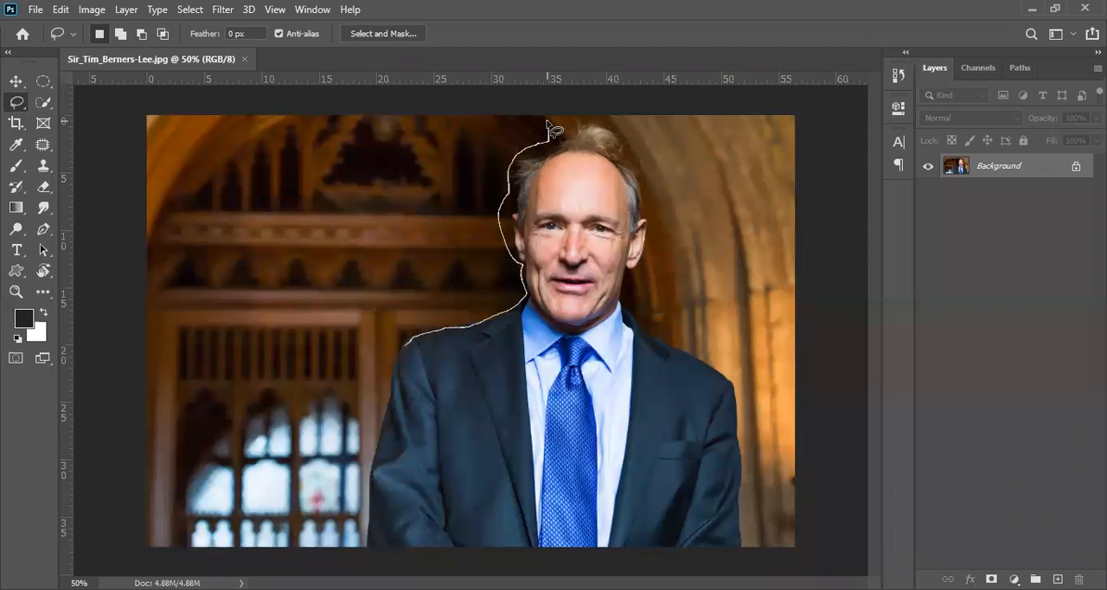
{"action": "left_click_drag", "start_coordinate": [546, 121], "coordinate": [548, 123]}
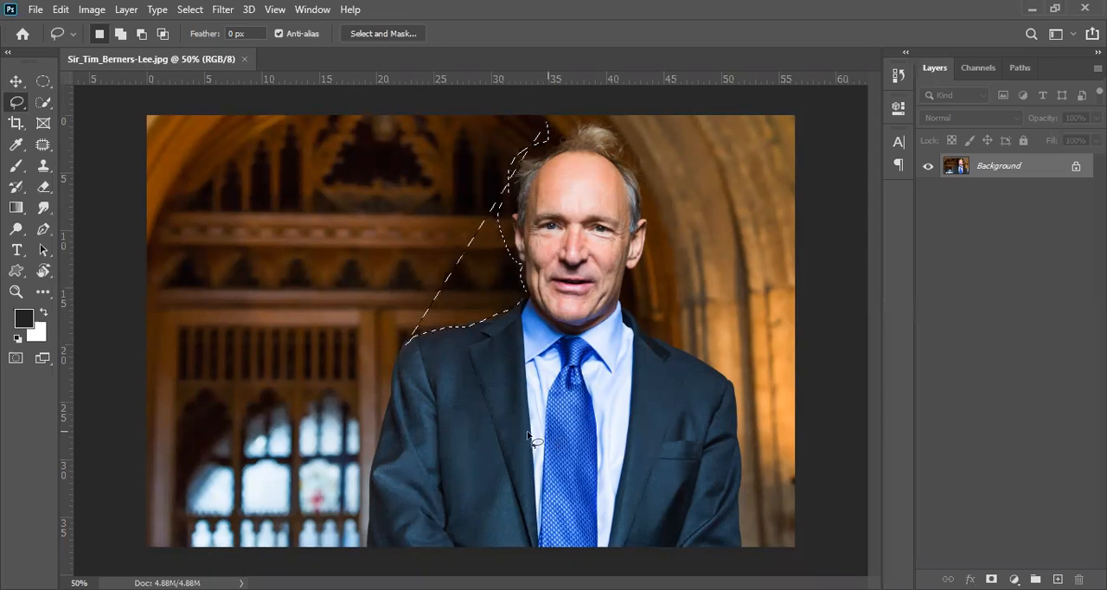
{"action": "left_click", "coordinate": [545, 130]}
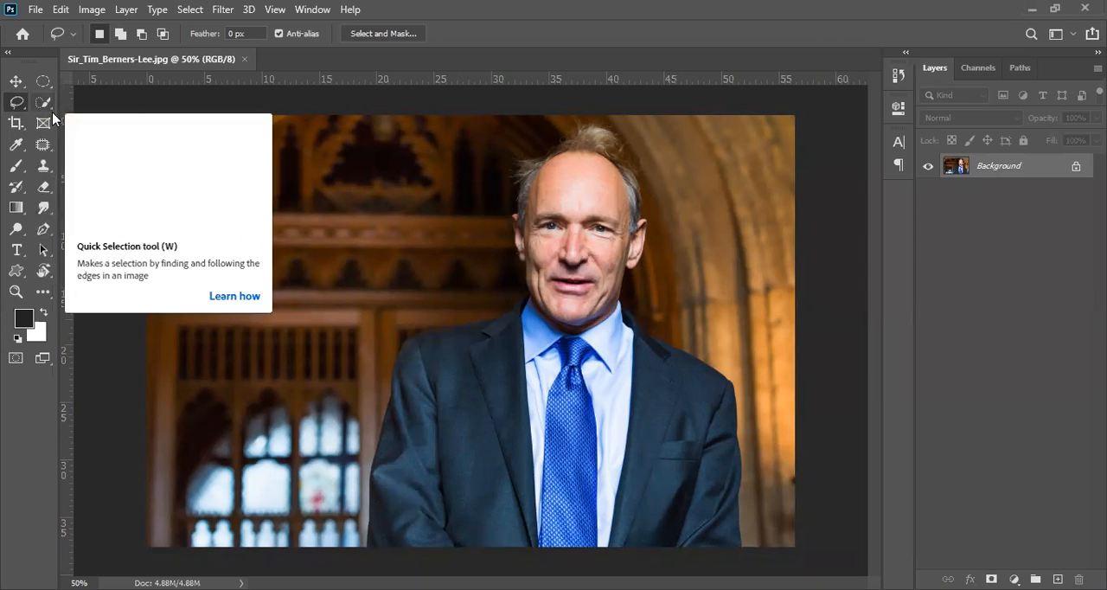
Select the man by tracing a closed Magnetic Lasso outline around his head, shoulders and suit.
{"action": "right_click", "coordinate": [15, 104]}
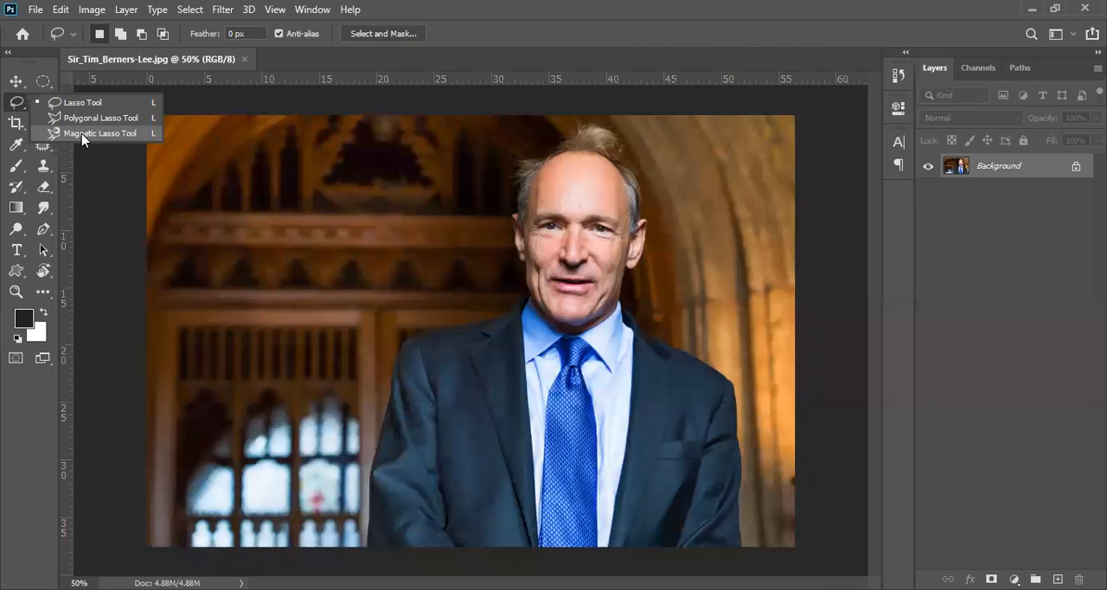
{"action": "left_click", "coordinate": [83, 134]}
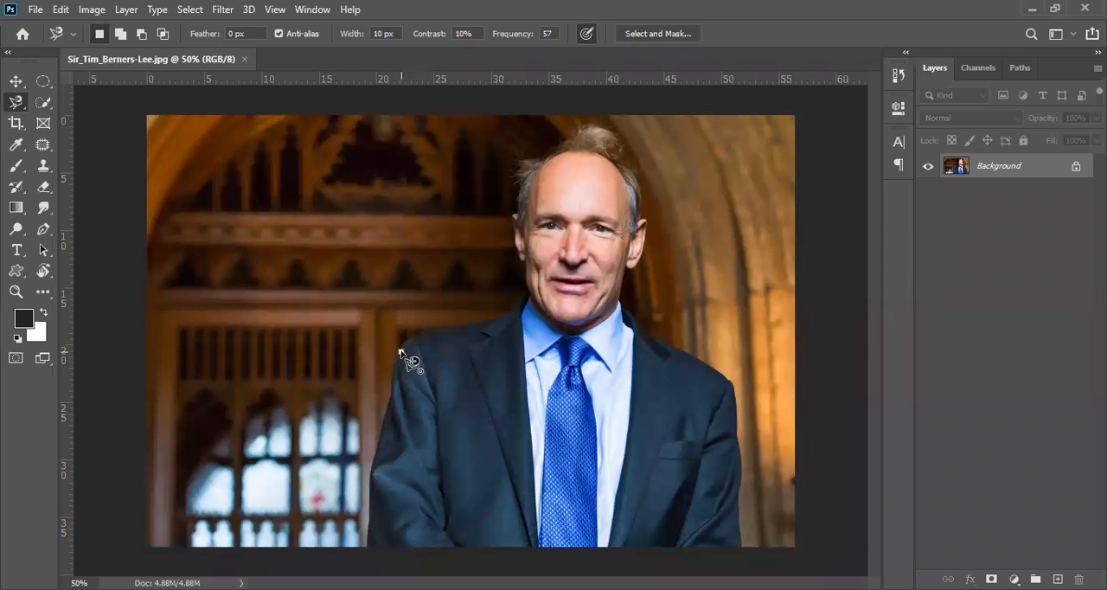
{"action": "left_click", "coordinate": [401, 351]}
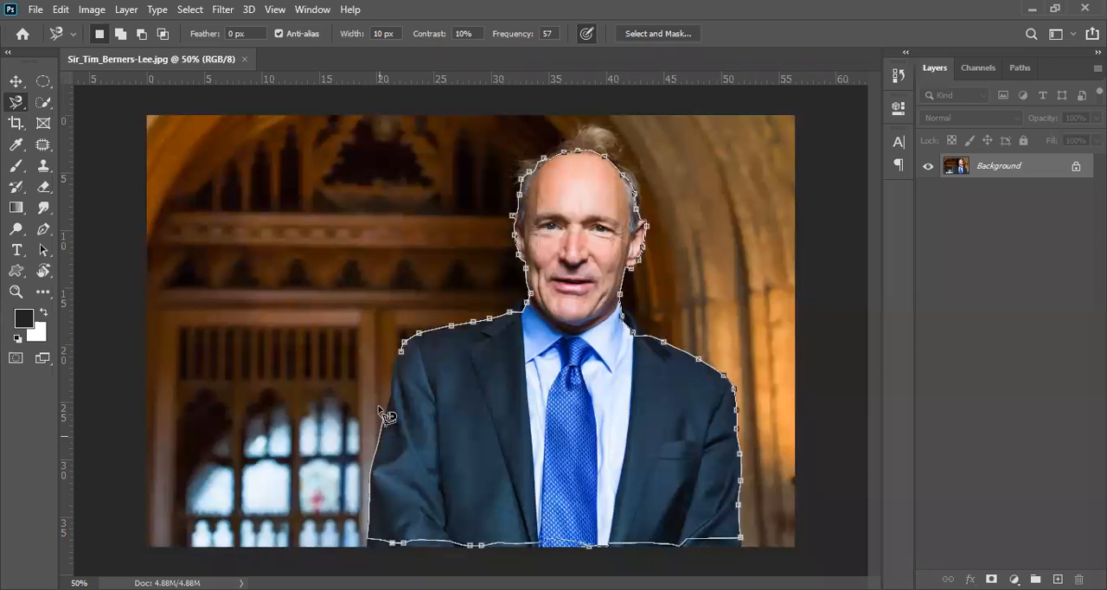
{"action": "left_click", "coordinate": [405, 355]}
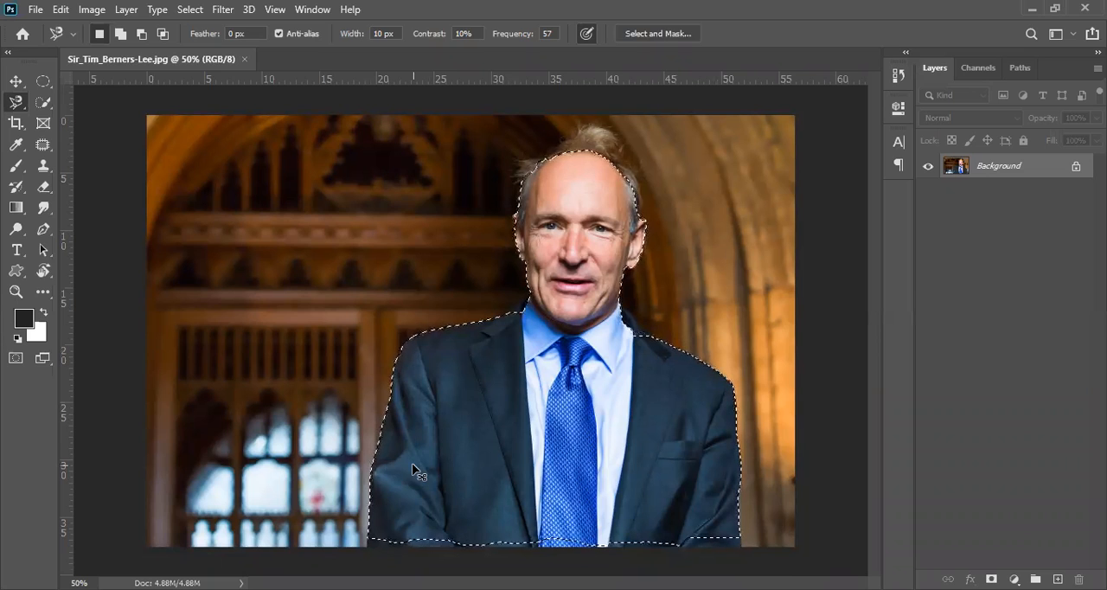
Copy the selected man to a new layer, move the copy to the left beside the original, and delete that layer.
{"action": "key", "text": "ctrl+j"}
{"action": "key", "text": "v"}
{"action": "left_click_drag", "start_coordinate": [571, 275], "coordinate": [367, 258]}
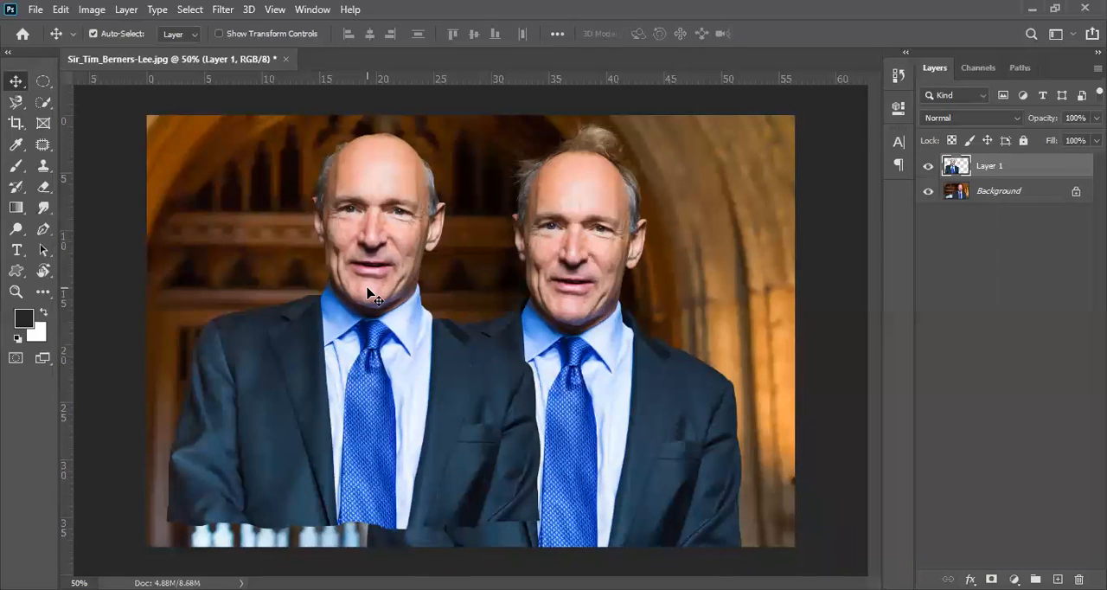
{"action": "key", "text": "Delete"}
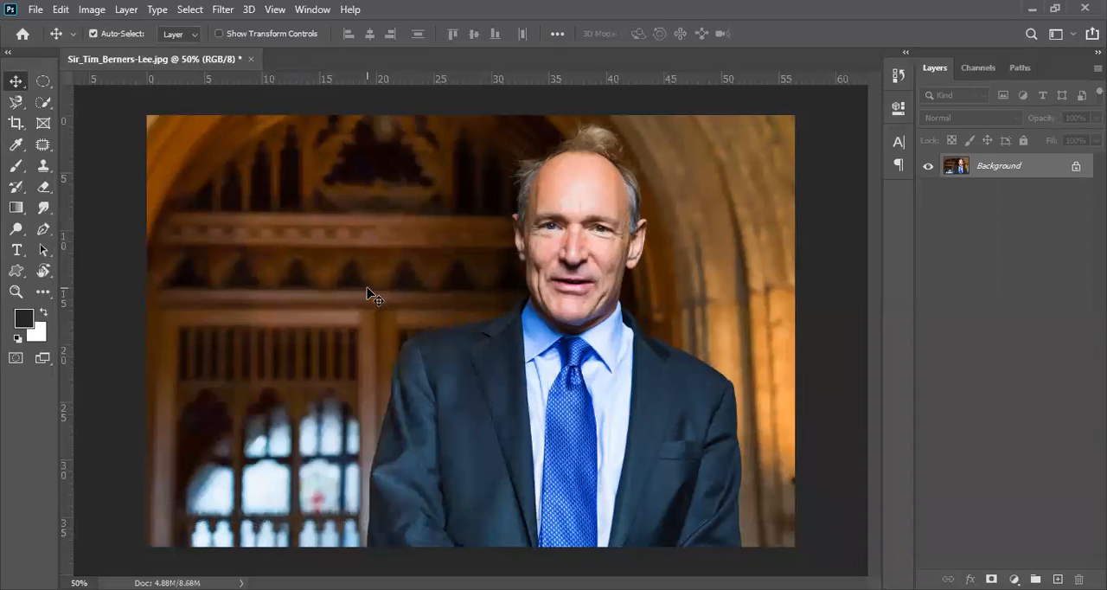
Switch from the Magnetic Lasso to the Polygonal Lasso tool.
{"action": "left_click", "coordinate": [13, 105]}
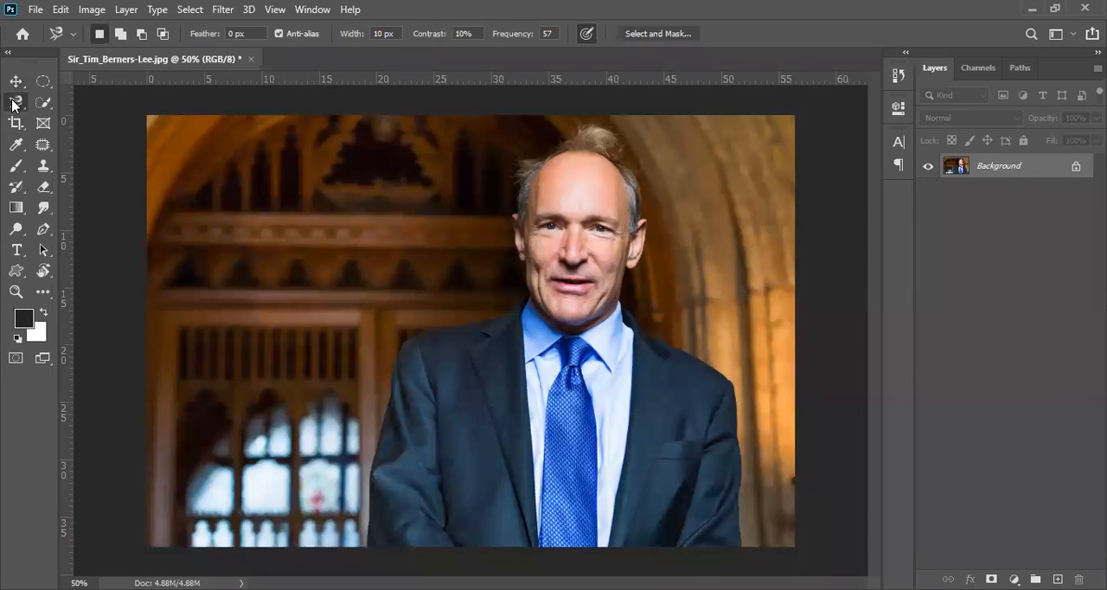
{"action": "right_click", "coordinate": [13, 105]}
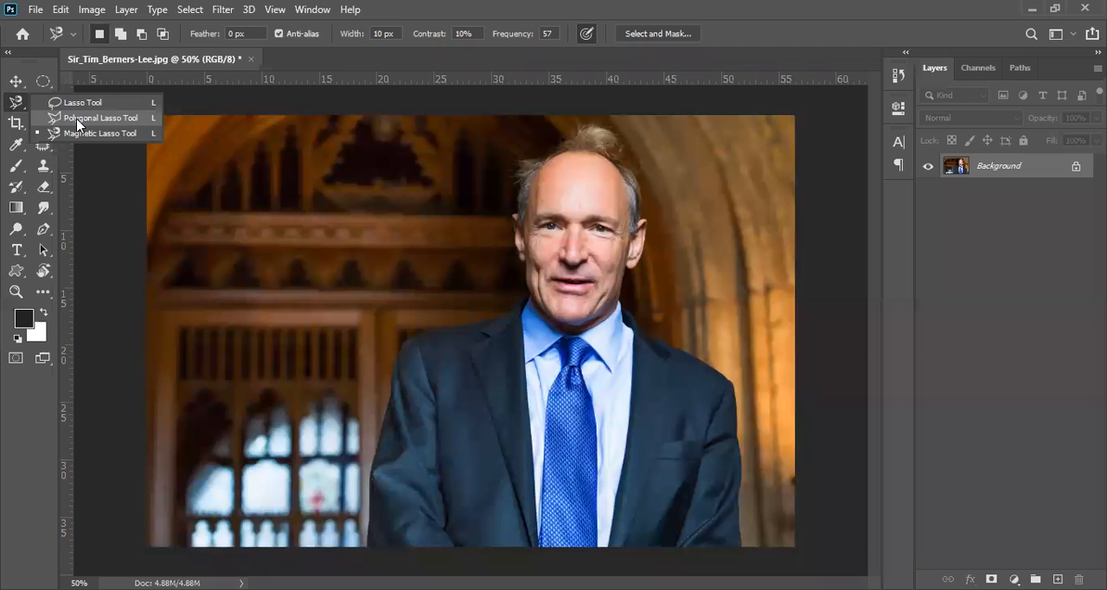
{"action": "left_click", "coordinate": [86, 117]}
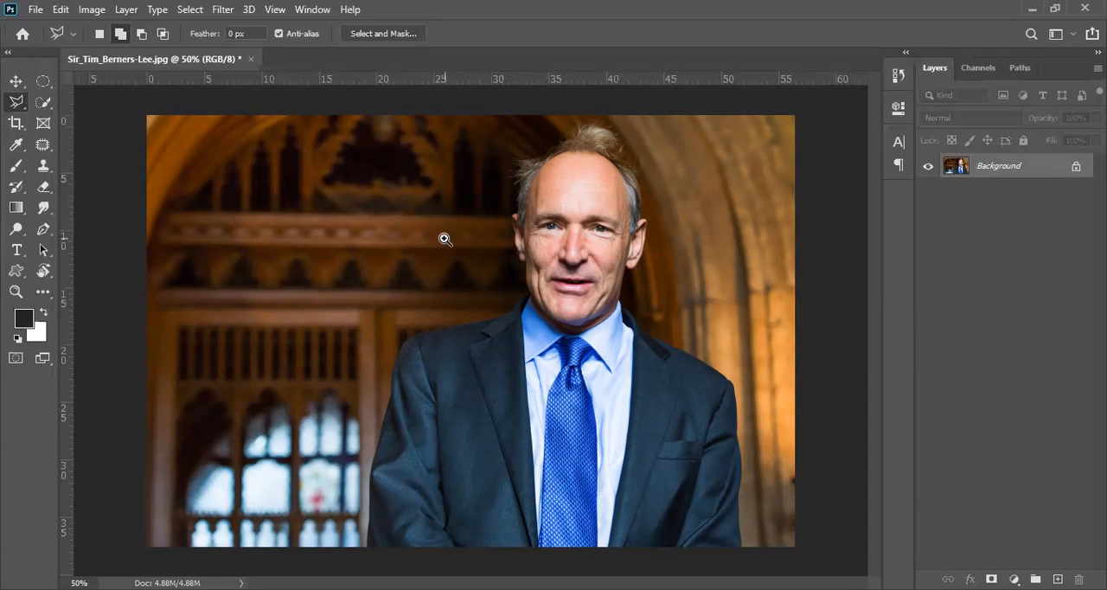
Examine the edge between the man's ear lobe and jaw at 500% magnification and return to the whole photo.
{"action": "left_click", "coordinate": [510, 286]}
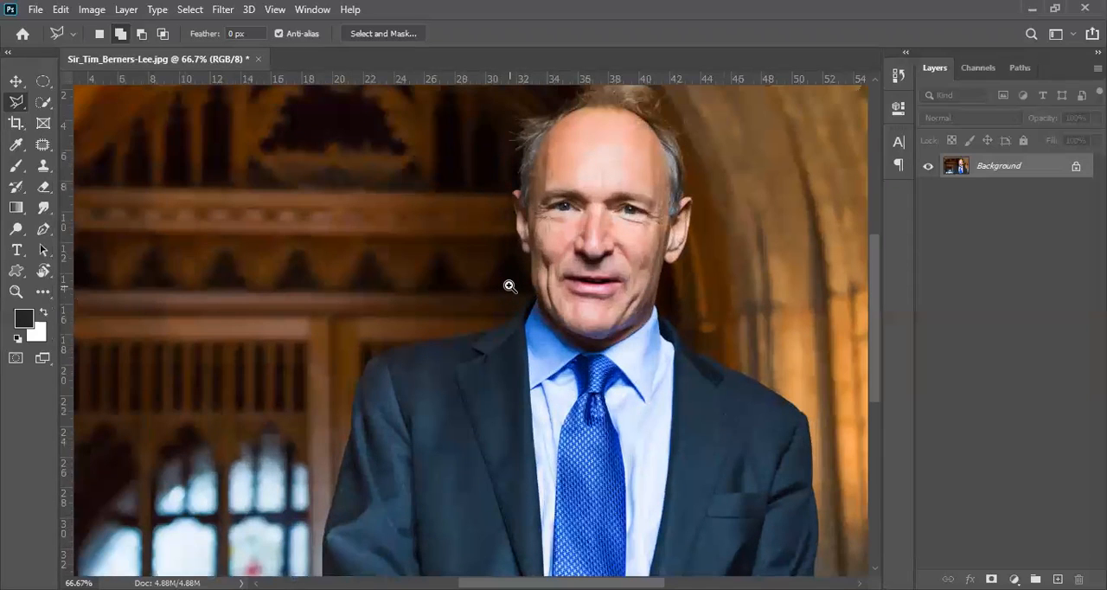
{"action": "left_click", "coordinate": [555, 248]}
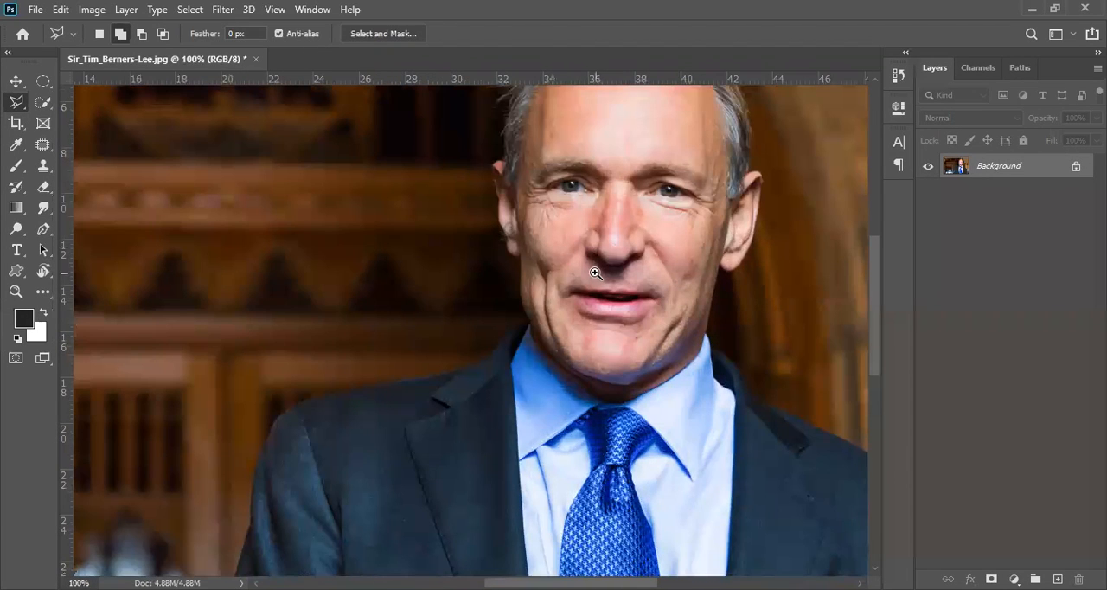
{"action": "left_click", "coordinate": [615, 252]}
{"action": "left_click", "coordinate": [572, 231]}
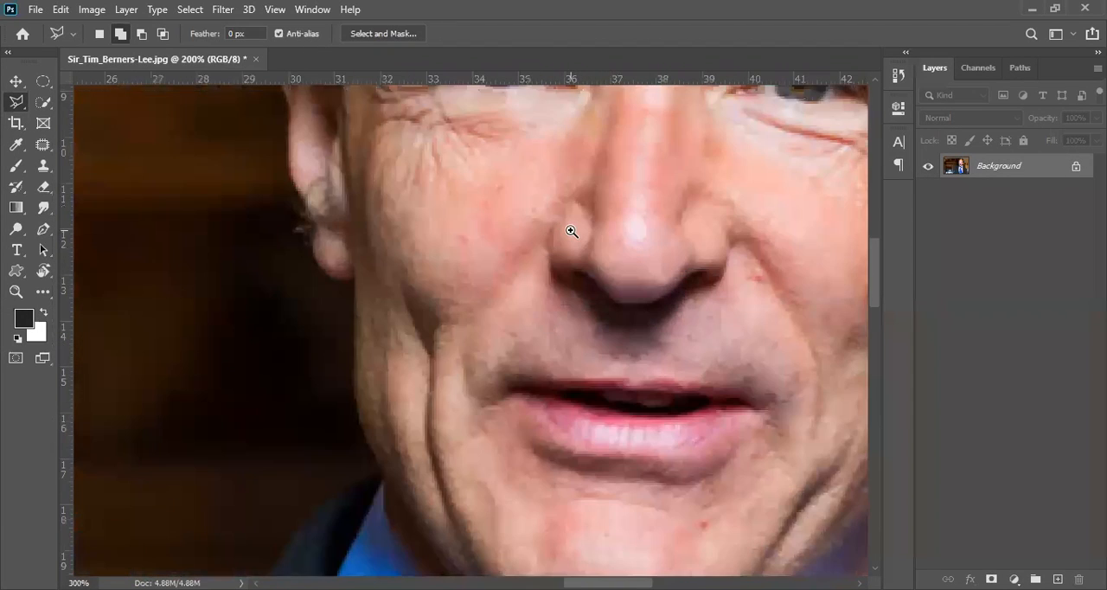
{"action": "left_click", "coordinate": [538, 251]}
{"action": "left_click", "coordinate": [448, 282]}
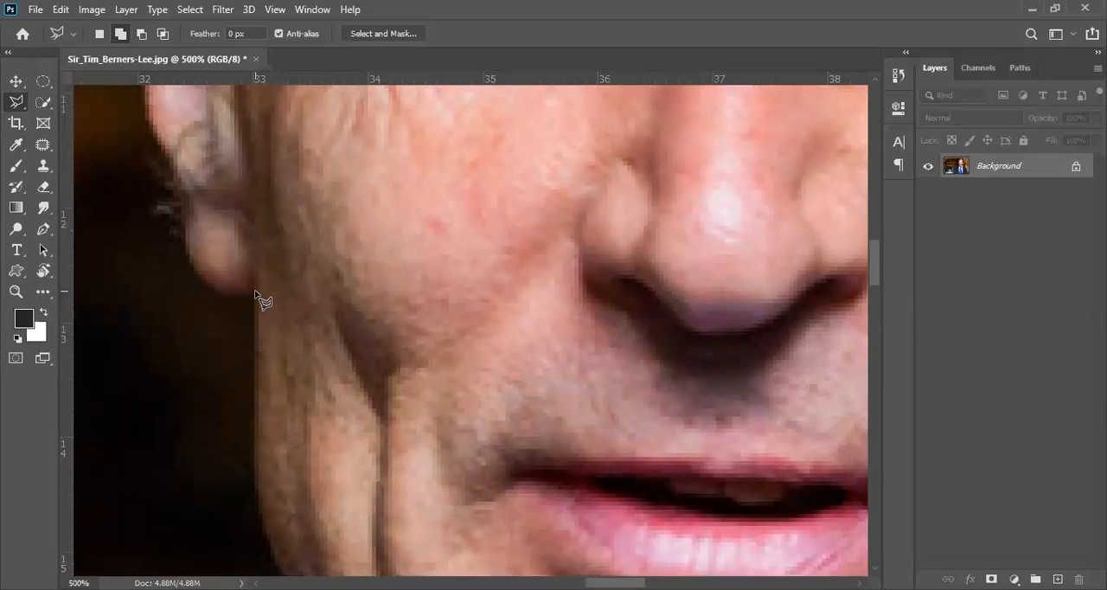
{"action": "scroll", "coordinate": [333, 286], "scroll_direction": "down", "scroll_amount": 6}
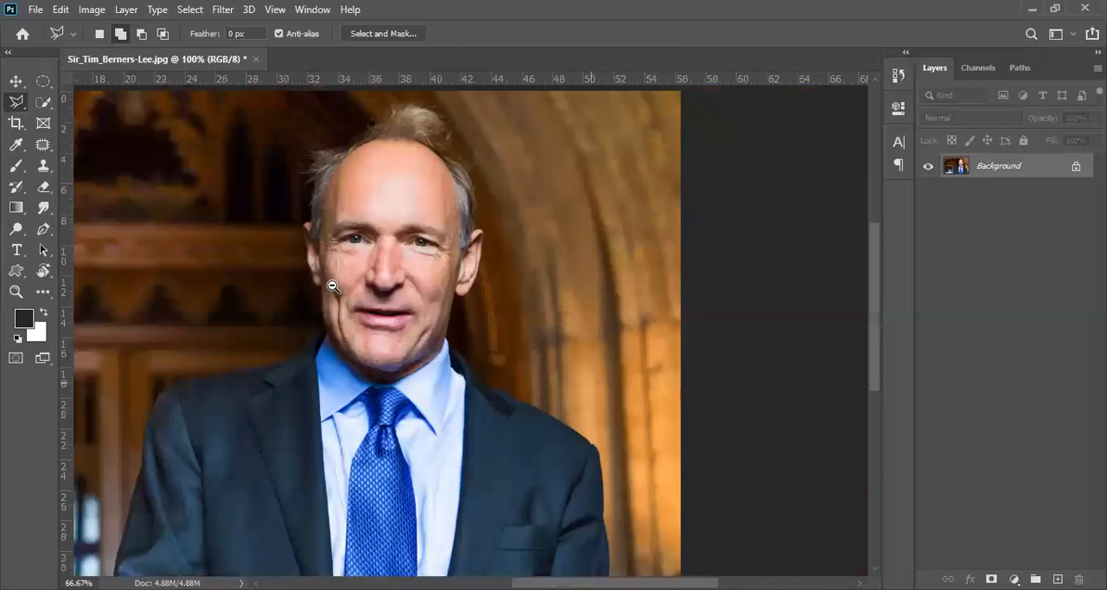
{"action": "scroll", "coordinate": [333, 286], "scroll_direction": "down", "scroll_amount": 1}
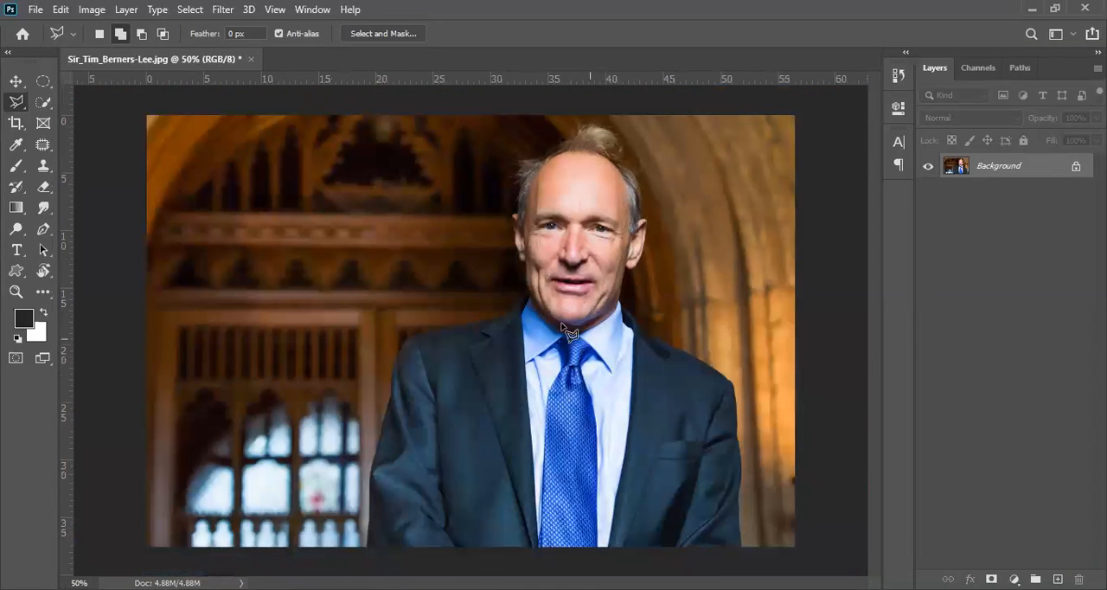
Start a Polygonal Lasso outline at 500% zoom where the ear lobe on the photo's left side meets the jaw.
{"action": "left_click", "coordinate": [523, 275], "text": "ctrl"}
{"action": "left_click", "coordinate": [524, 277], "text": "ctrl"}
{"action": "left_click", "coordinate": [525, 278], "text": "ctrl"}
{"action": "left_click", "coordinate": [525, 278], "text": "ctrl"}
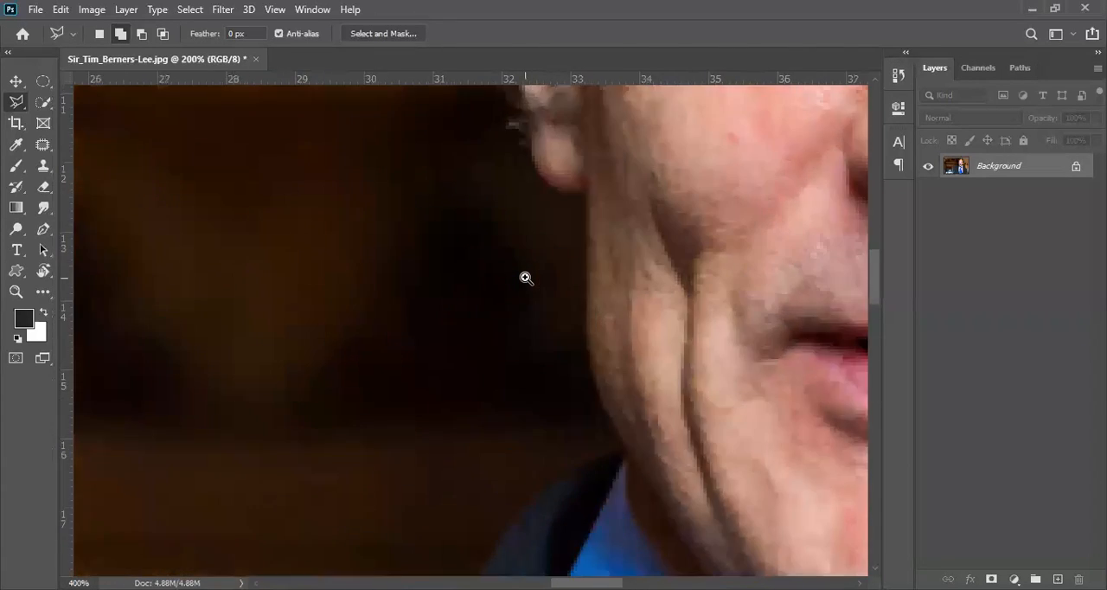
{"action": "left_click", "coordinate": [530, 253], "text": "ctrl"}
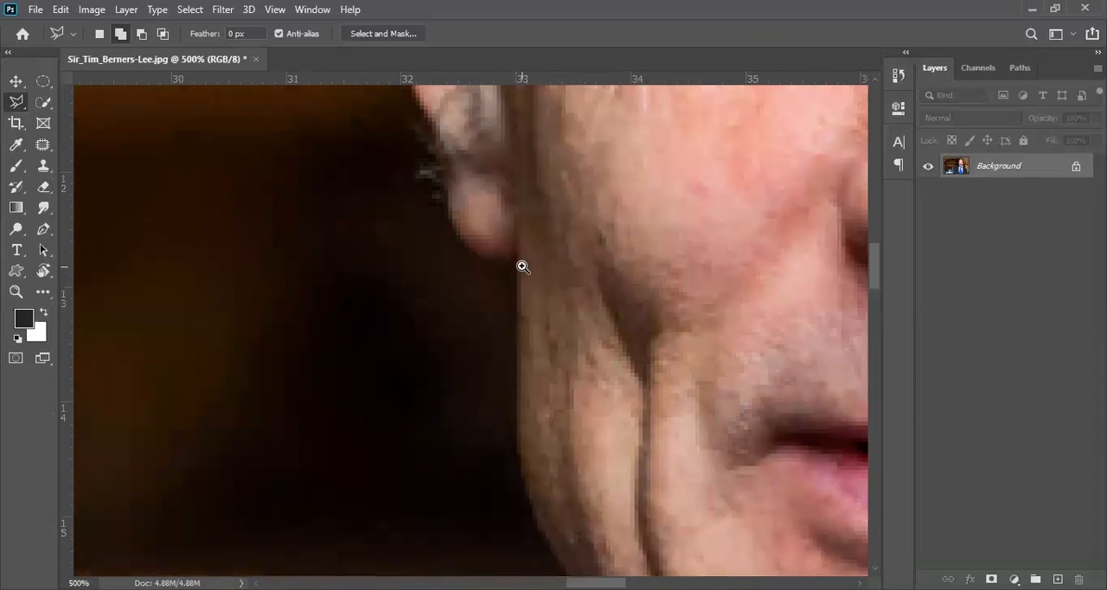
{"action": "left_click", "coordinate": [522, 266], "text": "ctrl"}
{"action": "left_click", "coordinate": [521, 265], "text": "ctrl+alt"}
{"action": "left_click", "coordinate": [517, 258]}
Place loose Polygonal Lasso points across the dark background, the cheek and the ear as a trial outline.
{"action": "left_click", "coordinate": [320, 283]}
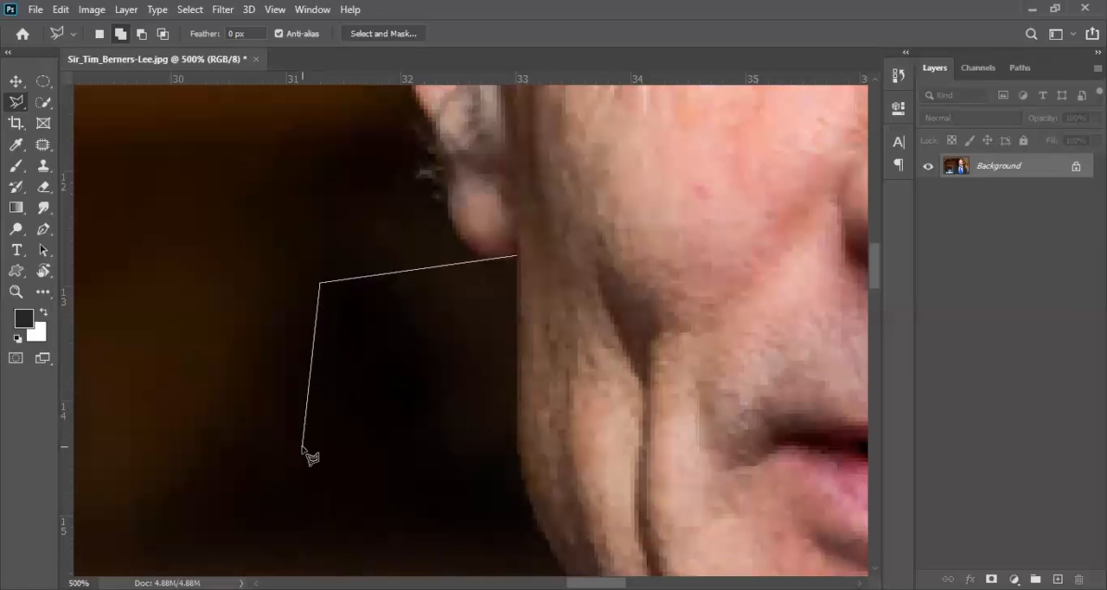
{"action": "left_click", "coordinate": [317, 416]}
{"action": "left_click", "coordinate": [760, 334]}
{"action": "left_click", "coordinate": [733, 467]}
{"action": "left_click", "coordinate": [393, 499]}
{"action": "left_click", "coordinate": [164, 478]}
{"action": "left_click", "coordinate": [183, 245]}
{"action": "left_click", "coordinate": [348, 141]}
{"action": "left_click", "coordinate": [440, 155]}
{"action": "left_click", "coordinate": [505, 115]}
{"action": "left_click", "coordinate": [345, 100]}
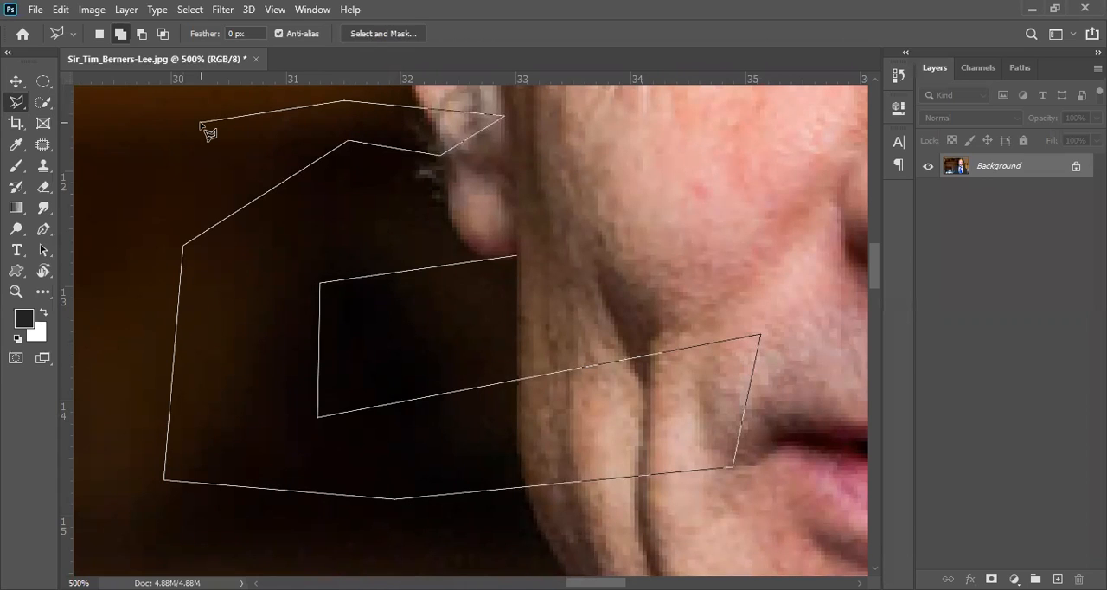
Remove the loose trial points one by one, back to the starting point below the ear lobe.
{"action": "key", "text": "BackSpace"}
{"action": "key", "text": "BackSpace"}
{"action": "key", "text": "BackSpace"}
{"action": "key", "text": "BackSpace"}
{"action": "key", "text": "BackSpace"}
{"action": "key", "text": "BackSpace"}
{"action": "key", "text": "BackSpace"}
{"action": "key", "text": "BackSpace"}
{"action": "key", "text": "BackSpace"}
{"action": "key", "text": "BackSpace"}
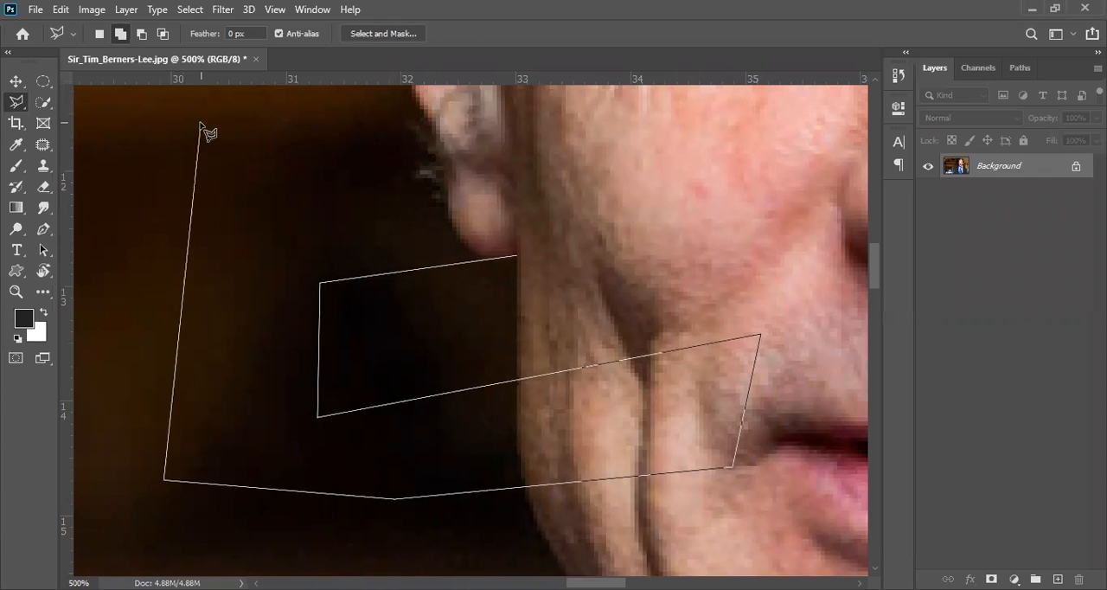
{"action": "key", "text": "BackSpace"}
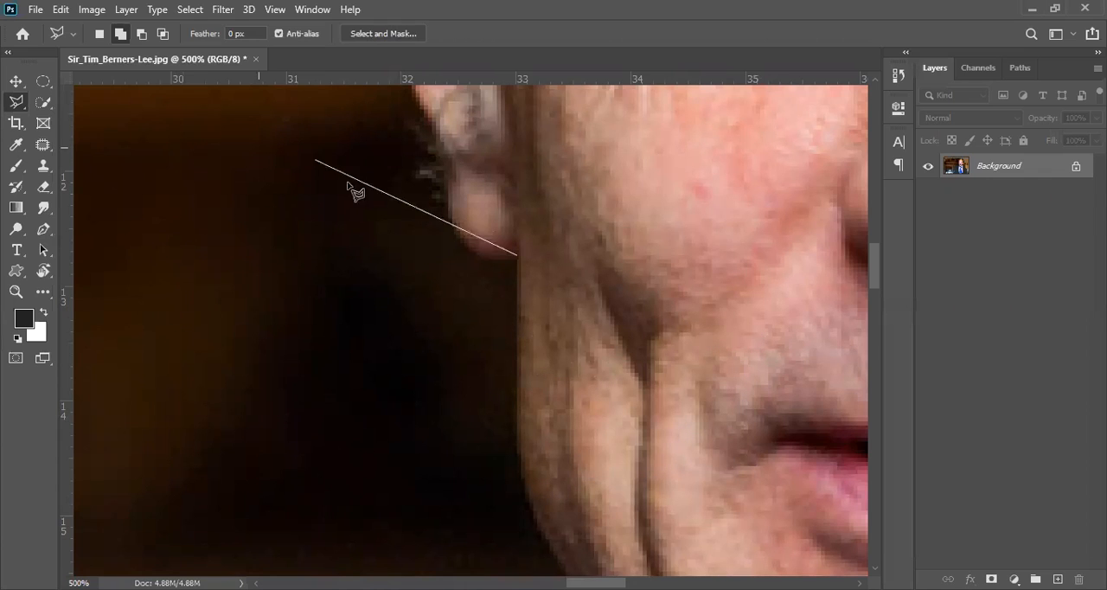
Trace the outer curve of the ear lobe upward with closely spaced Polygonal Lasso points.
{"action": "left_click", "coordinate": [494, 260]}
{"action": "left_click", "coordinate": [473, 252]}
{"action": "left_click", "coordinate": [458, 240]}
{"action": "left_click", "coordinate": [450, 219]}
{"action": "left_click", "coordinate": [448, 192]}
{"action": "left_click", "coordinate": [442, 157]}
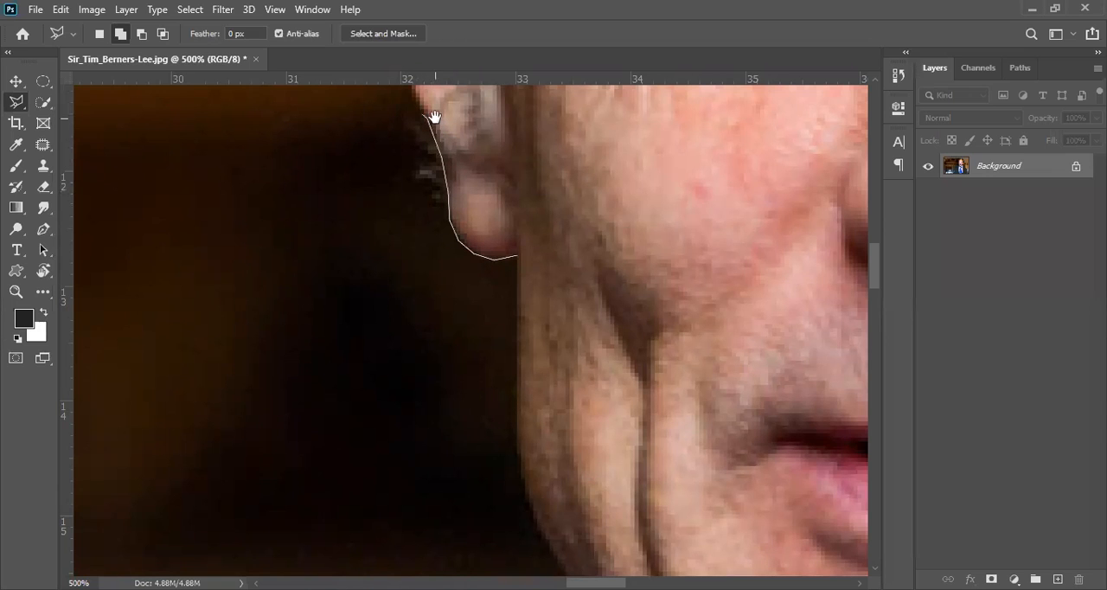
Continue the outline up the ear's outer rim and over its top to the side hair.
{"action": "left_click_drag", "start_coordinate": [432, 116], "coordinate": [433, 310]}
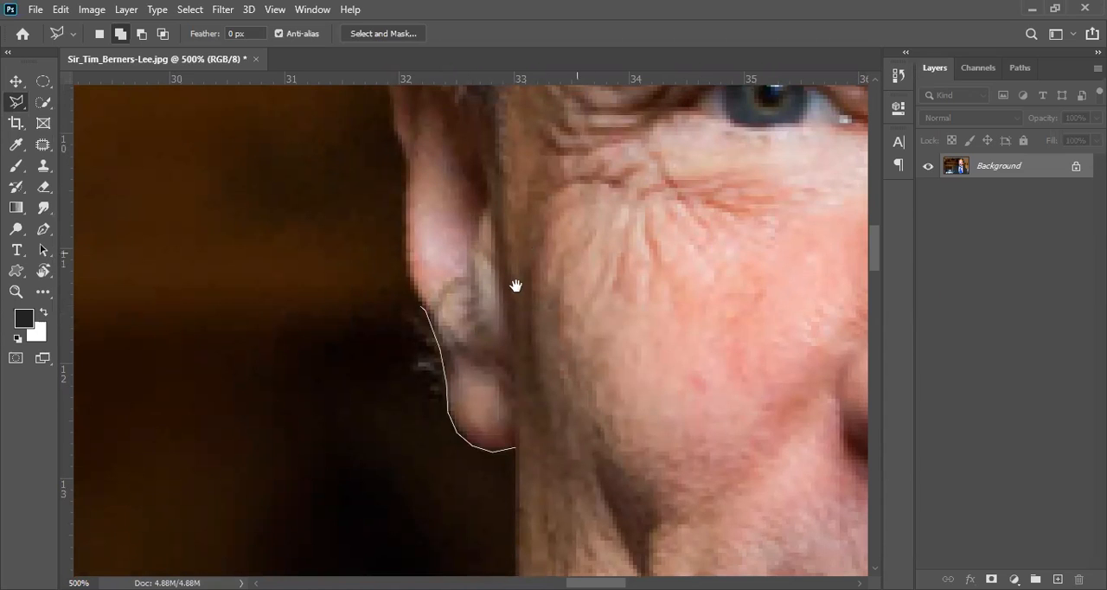
{"action": "mouse_move", "coordinate": [550, 210]}
{"action": "left_mouse_down"}
{"action": "mouse_move", "coordinate": [321, 168]}
{"action": "mouse_move", "coordinate": [455, 329]}
{"action": "mouse_move", "coordinate": [308, 209]}
{"action": "mouse_move", "coordinate": [548, 348]}
{"action": "mouse_move", "coordinate": [420, 341]}
{"action": "mouse_move", "coordinate": [459, 163]}
{"action": "mouse_move", "coordinate": [347, 310]}
{"action": "mouse_move", "coordinate": [396, 225]}
{"action": "mouse_move", "coordinate": [452, 274]}
{"action": "mouse_move", "coordinate": [459, 306]}
{"action": "mouse_move", "coordinate": [539, 203]}
{"action": "left_mouse_up"}
{"action": "mouse_move", "coordinate": [372, 354]}
{"action": "left_mouse_down"}
{"action": "mouse_move", "coordinate": [394, 318]}
{"action": "mouse_move", "coordinate": [414, 308]}
{"action": "mouse_move", "coordinate": [417, 242]}
{"action": "mouse_move", "coordinate": [386, 149]}
{"action": "mouse_move", "coordinate": [392, 124]}
{"action": "mouse_move", "coordinate": [397, 299]}
{"action": "left_mouse_up"}
{"action": "left_click", "coordinate": [392, 129]}
{"action": "key", "text": "space"}
{"action": "left_click", "coordinate": [386, 235]}
{"action": "left_click", "coordinate": [394, 213]}
{"action": "left_click", "coordinate": [411, 203]}
{"action": "left_click", "coordinate": [432, 199]}
{"action": "left_click", "coordinate": [443, 189]}
{"action": "left_click", "coordinate": [454, 123]}
Extend the outline up along the side hair toward the hair above the forehead.
{"action": "key", "text": "space"}
{"action": "left_click_drag", "start_coordinate": [456, 153], "coordinate": [414, 483]}
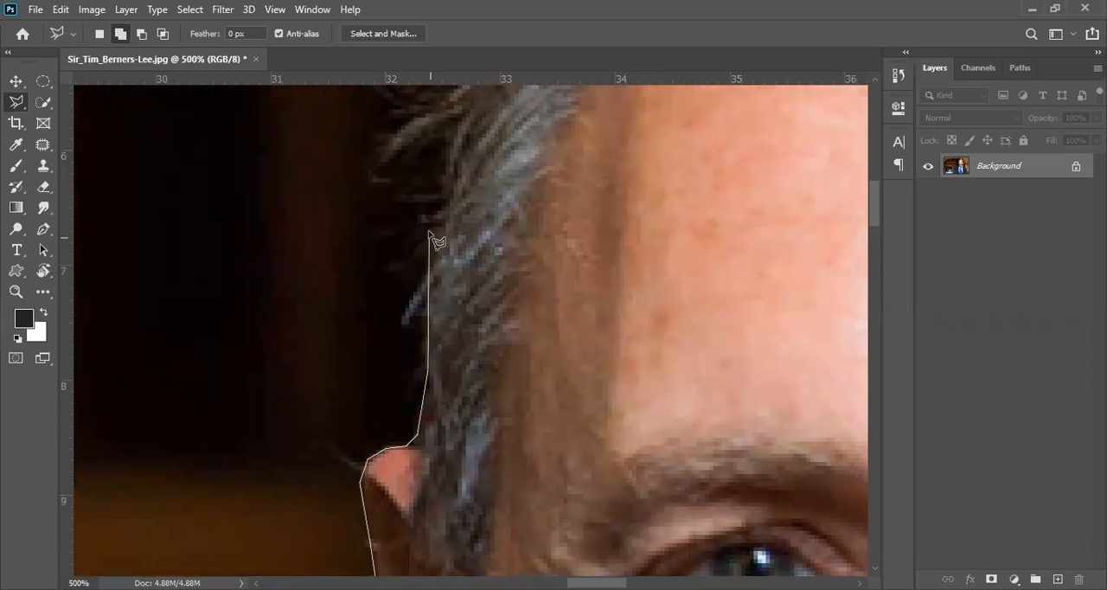
{"action": "left_click", "coordinate": [431, 119]}
{"action": "key", "text": "space"}
{"action": "mouse_move", "coordinate": [472, 160]}
{"action": "left_mouse_down"}
{"action": "mouse_move", "coordinate": [464, 332]}
{"action": "mouse_move", "coordinate": [425, 451]}
{"action": "left_mouse_up"}
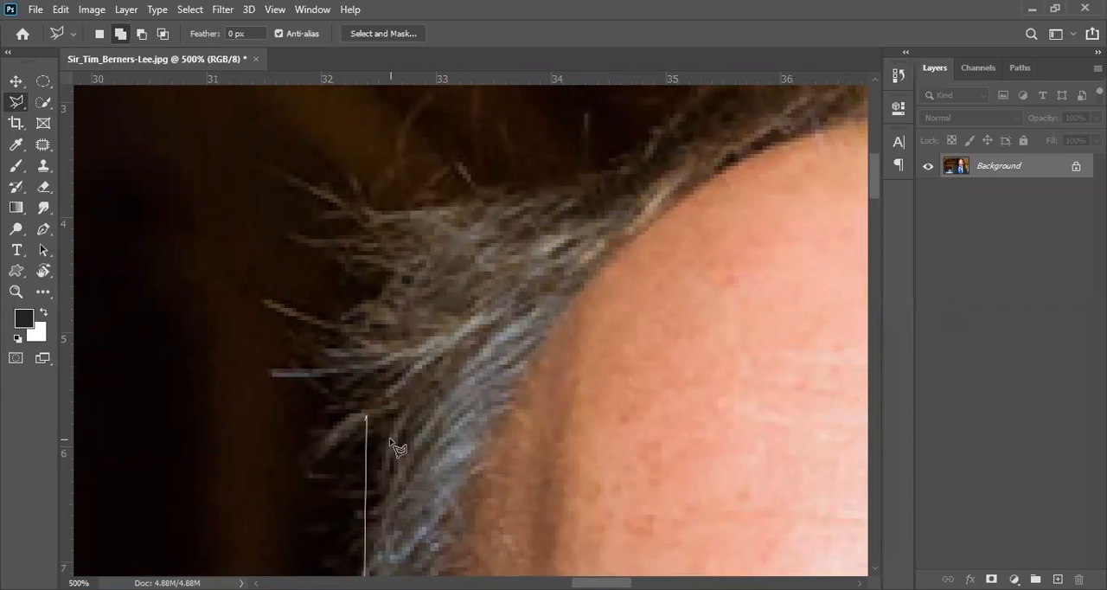
{"action": "left_click", "coordinate": [453, 232]}
{"action": "left_click", "coordinate": [638, 126]}
Carry the outline through the hair across the top of the man's head.
{"action": "key", "text": "space"}
{"action": "left_click_drag", "start_coordinate": [667, 141], "coordinate": [262, 429]}
{"action": "left_click", "coordinate": [443, 309]}
{"action": "left_click", "coordinate": [737, 310]}
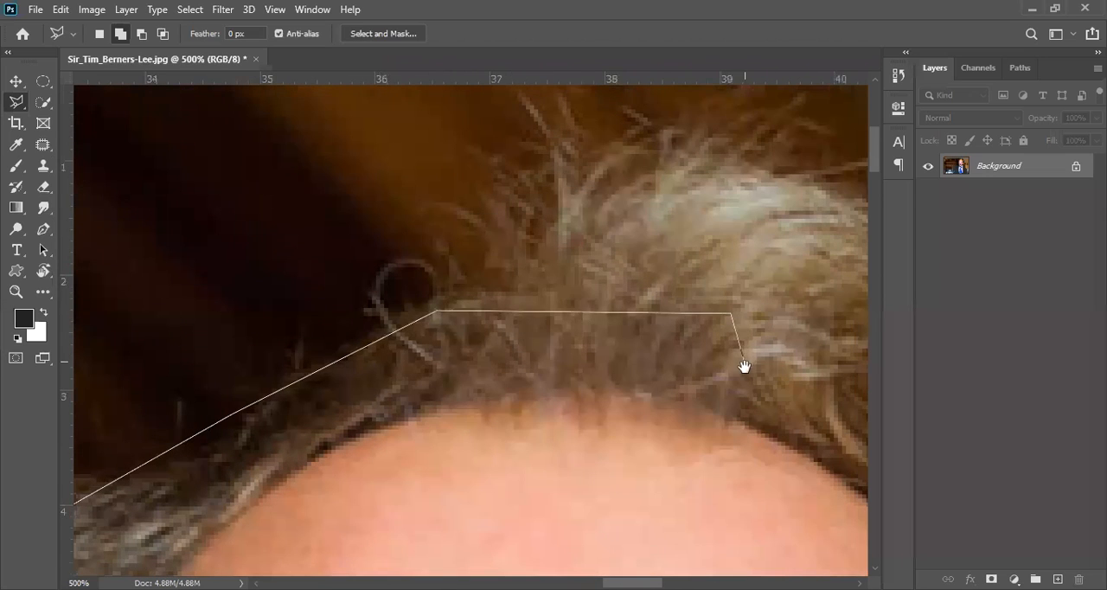
Extend the outline down the hair on the head's opposite side to the top of the second ear.
{"action": "key", "text": "space"}
{"action": "left_click_drag", "start_coordinate": [865, 404], "coordinate": [120, 188]}
{"action": "left_click", "coordinate": [119, 188]}
{"action": "left_click", "coordinate": [279, 333]}
{"action": "left_click", "coordinate": [340, 446]}
{"action": "key", "text": "space"}
{"action": "left_click_drag", "start_coordinate": [357, 494], "coordinate": [336, 68]}
{"action": "left_click", "coordinate": [391, 251]}
{"action": "left_click", "coordinate": [404, 440]}
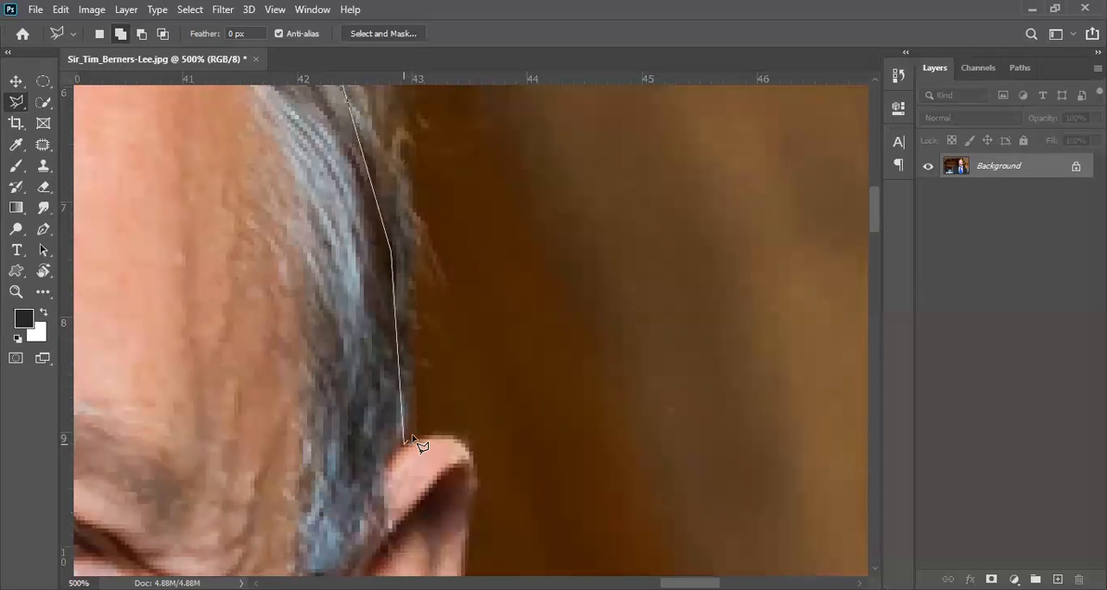
Trace the curved top of the second ear with closely spaced Polygonal Lasso points.
{"action": "left_click", "coordinate": [418, 439]}
{"action": "left_click", "coordinate": [435, 435]}
{"action": "left_click", "coordinate": [449, 436]}
{"action": "left_click", "coordinate": [458, 439]}
{"action": "left_click", "coordinate": [466, 445]}
{"action": "left_click", "coordinate": [472, 455]}
Trace the second ear's rim and lobe down to the jaw and discard the unfinished outline.
{"action": "scroll", "coordinate": [450, 286], "scroll_direction": "down", "scroll_amount": 5}
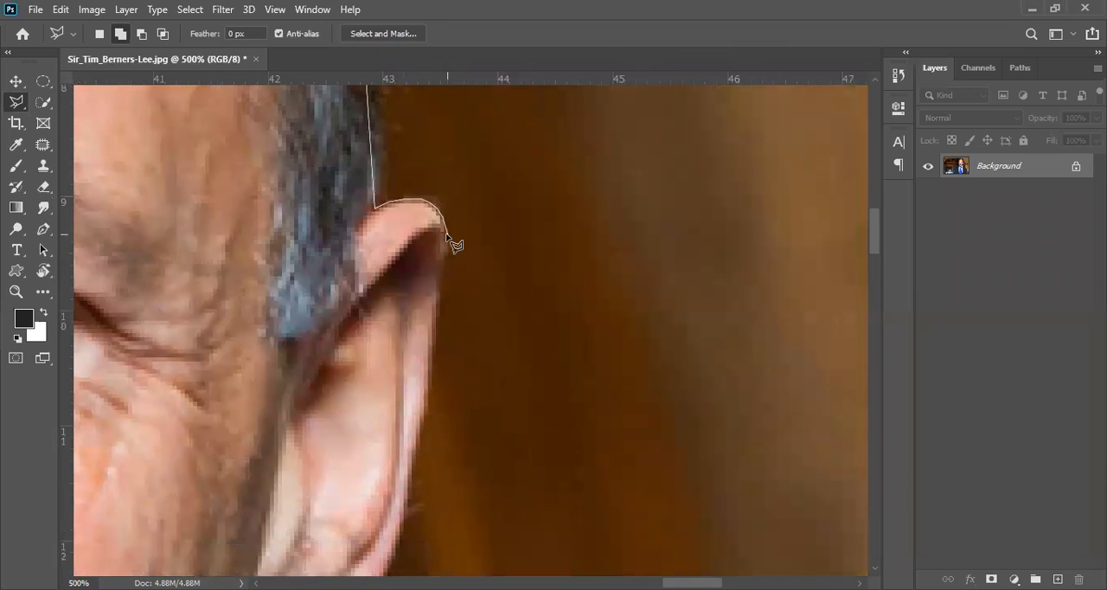
{"action": "mouse_move", "coordinate": [445, 250]}
{"action": "left_mouse_down"}
{"action": "mouse_move", "coordinate": [408, 513]}
{"action": "mouse_move", "coordinate": [443, 304]}
{"action": "mouse_move", "coordinate": [402, 410]}
{"action": "left_mouse_up"}
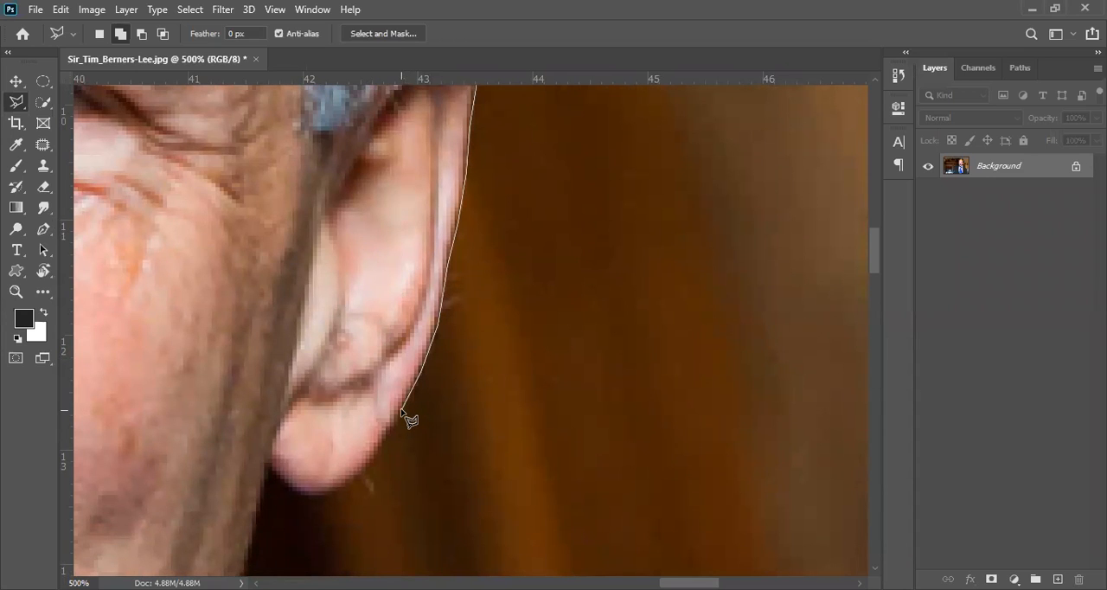
{"action": "mouse_move", "coordinate": [401, 410]}
{"action": "left_mouse_down"}
{"action": "mouse_move", "coordinate": [344, 490]}
{"action": "mouse_move", "coordinate": [312, 496]}
{"action": "mouse_move", "coordinate": [266, 464]}
{"action": "left_mouse_up"}
{"action": "left_click", "coordinate": [268, 465]}
{"action": "key", "text": "Escape"}
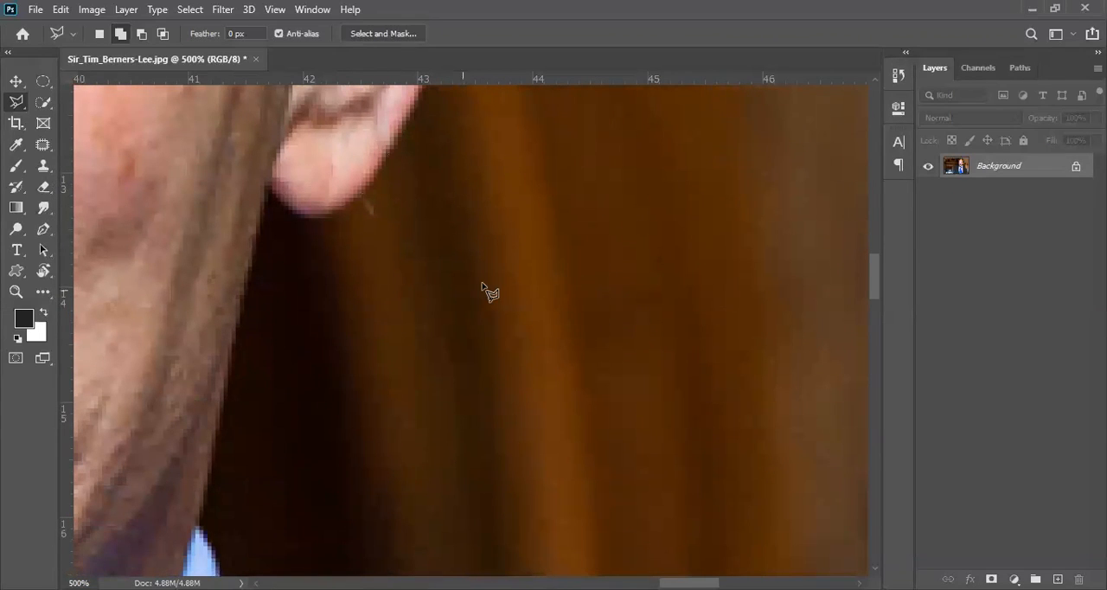
{"action": "left_click", "coordinate": [356, 352], "text": "alt"}
{"action": "left_click", "coordinate": [356, 352], "text": "alt"}
{"action": "left_click", "coordinate": [356, 352], "text": "alt"}
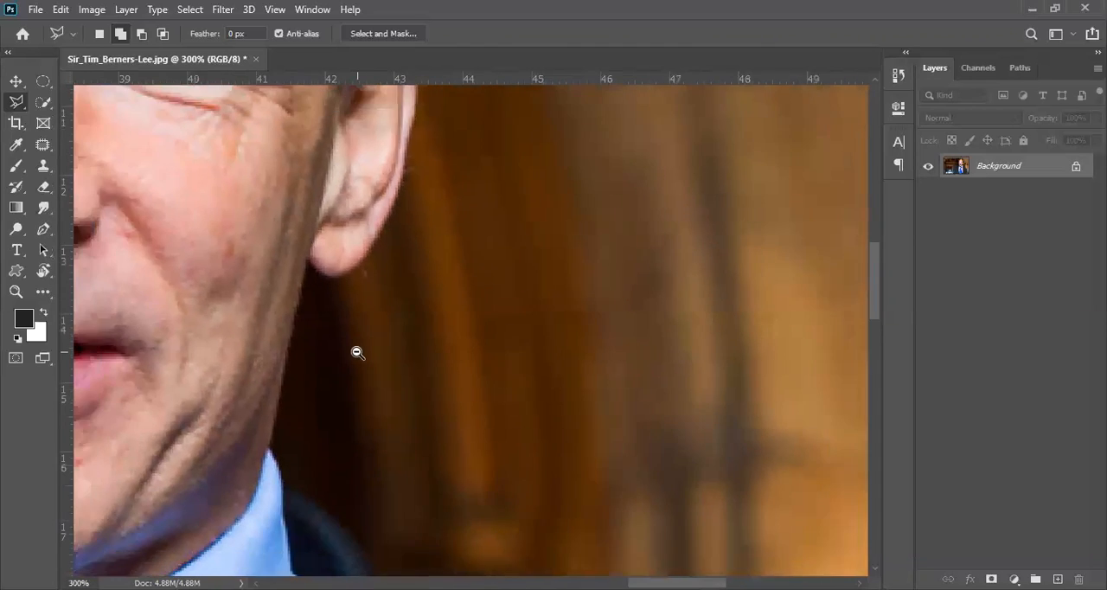
{"action": "left_click", "coordinate": [356, 352], "text": "alt"}
{"action": "left_click", "coordinate": [289, 202]}
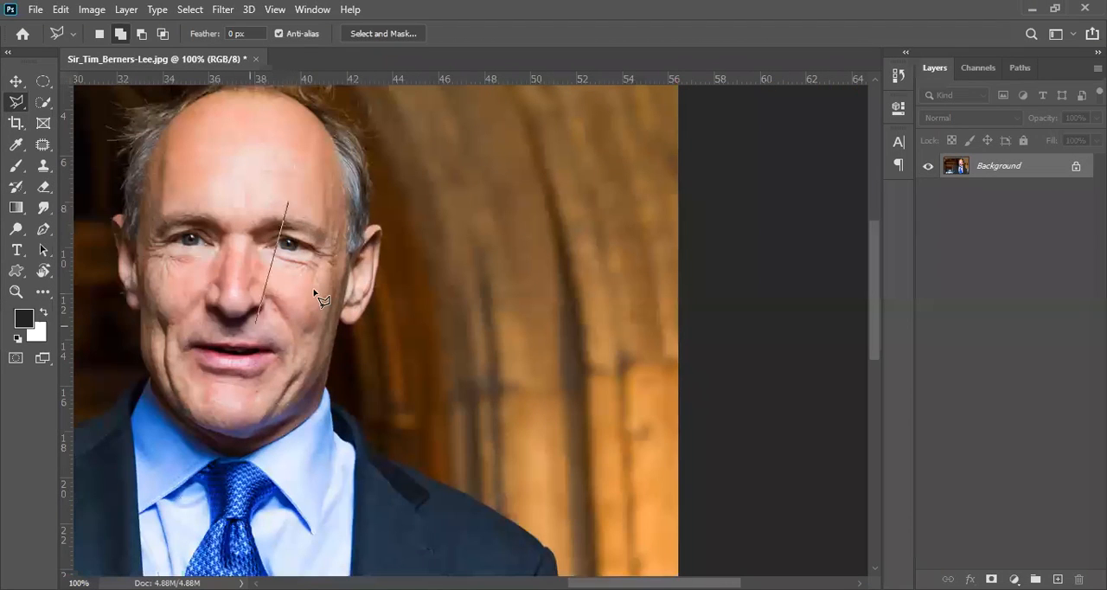
{"action": "left_click_drag", "start_coordinate": [299, 247], "coordinate": [381, 335]}
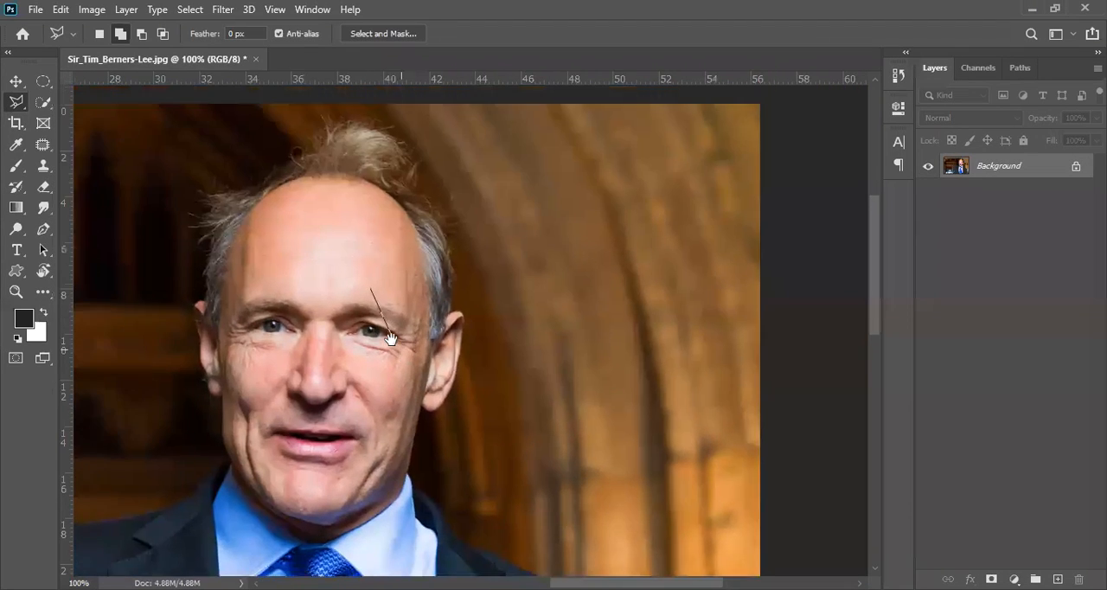
{"action": "key", "text": "Escape"}
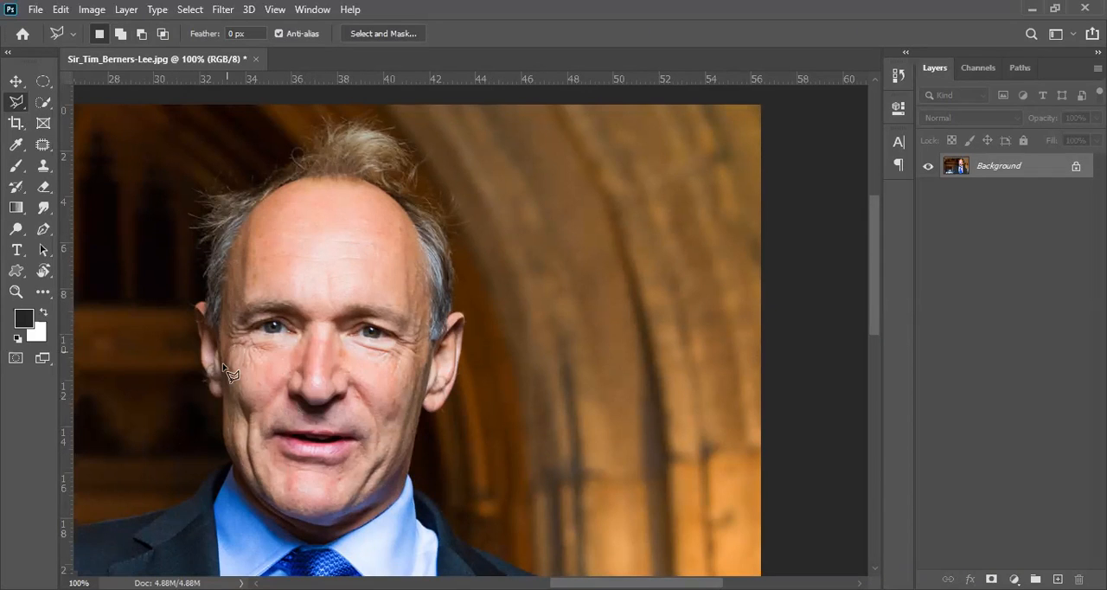
{"action": "left_click", "coordinate": [222, 399]}
{"action": "left_click", "coordinate": [197, 350]}
{"action": "left_click", "coordinate": [248, 307]}
{"action": "left_click", "coordinate": [385, 350]}
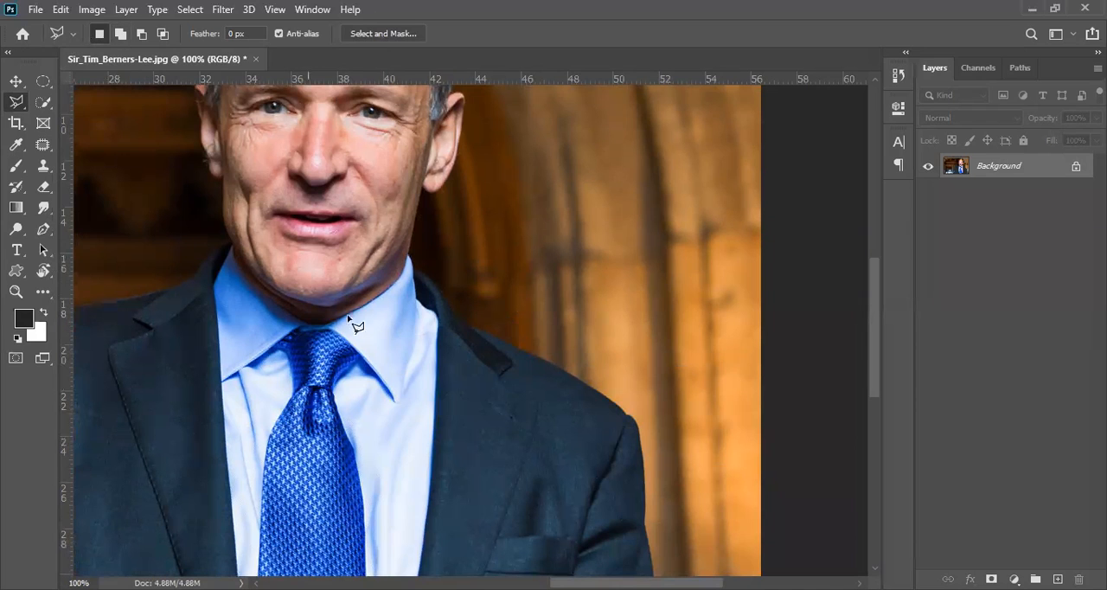
{"action": "scroll", "coordinate": [339, 247], "scroll_direction": "up", "scroll_amount": 5}
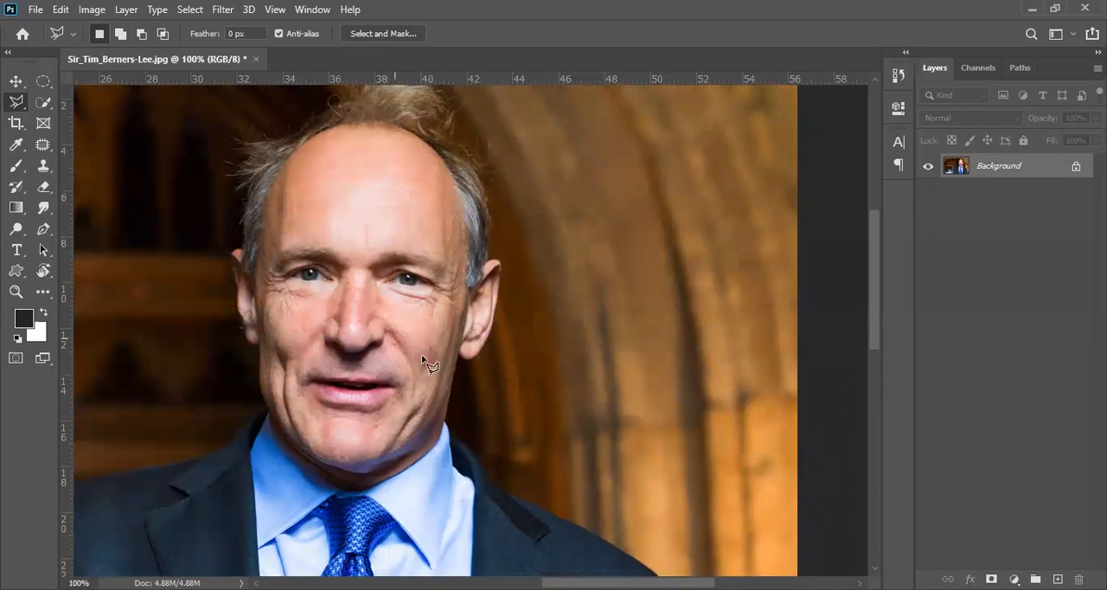
Start a new Polygonal Lasso outline below the ear lobe on the photo's right side and trace down the jaw and shirt collar.
{"action": "left_click", "coordinate": [457, 356]}
{"action": "scroll", "coordinate": [448, 391], "scroll_direction": "up", "scroll_amount": 3}
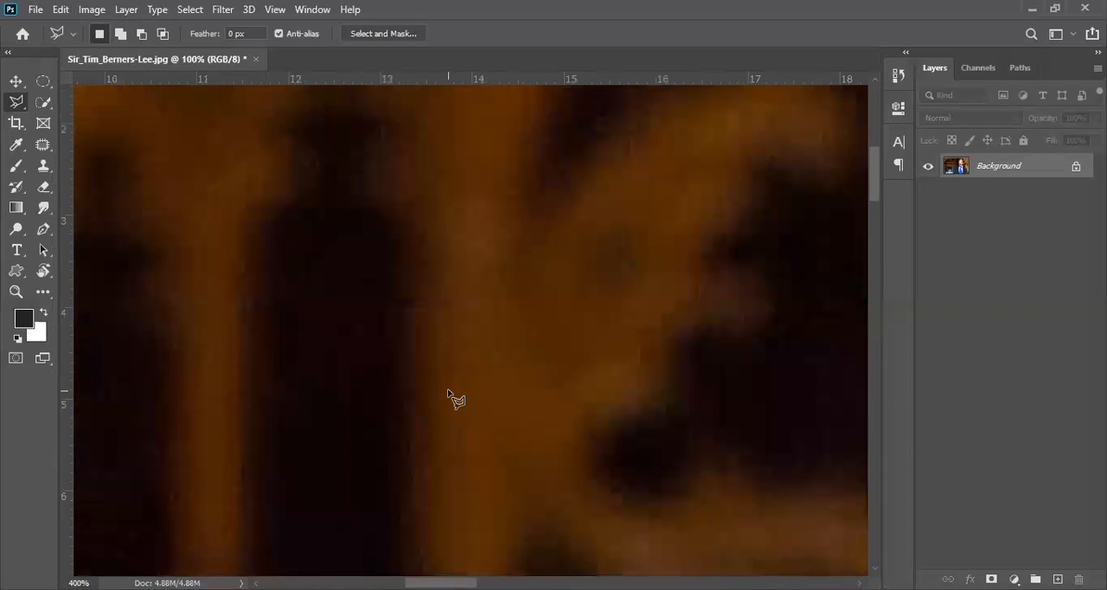
{"action": "scroll", "coordinate": [448, 391], "scroll_direction": "down", "scroll_amount": 4}
{"action": "left_click_drag", "start_coordinate": [707, 444], "coordinate": [378, 216]}
{"action": "scroll", "coordinate": [513, 298], "scroll_direction": "up", "scroll_amount": 3}
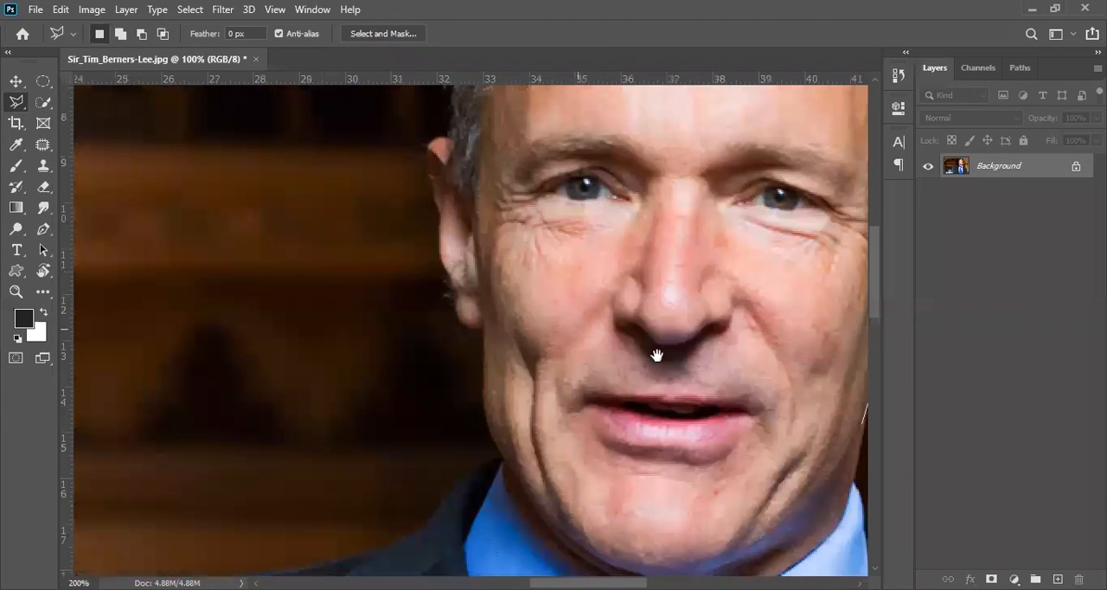
{"action": "left_click_drag", "start_coordinate": [657, 356], "coordinate": [341, 217]}
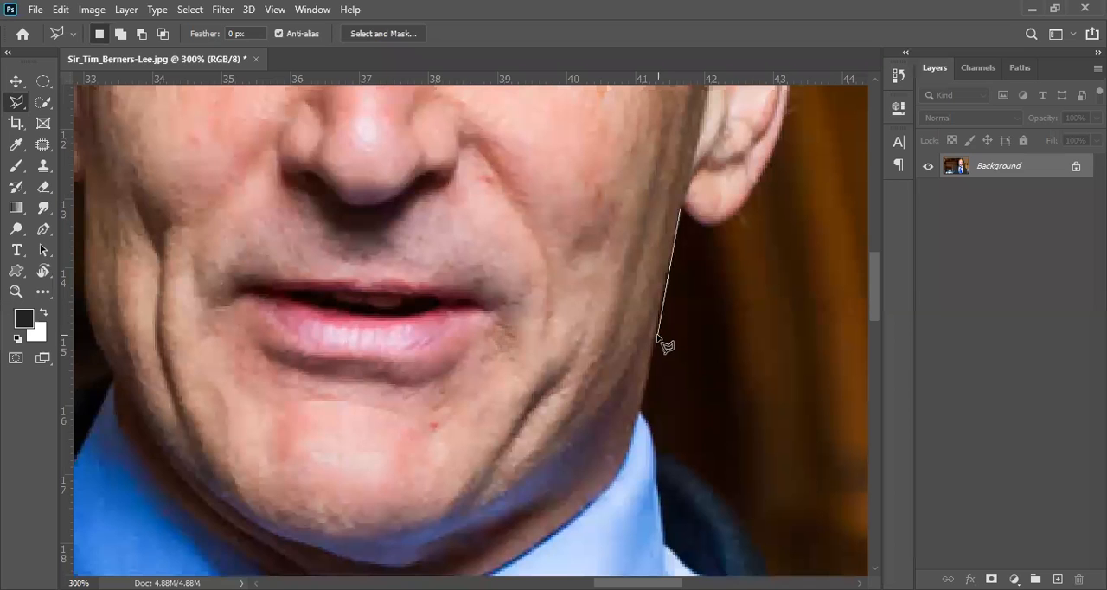
{"action": "left_click", "coordinate": [641, 409]}
{"action": "left_click", "coordinate": [656, 451]}
Continue the outline along the jacket collar and down the slope of the shoulder.
{"action": "left_click", "coordinate": [727, 499]}
{"action": "left_click_drag", "start_coordinate": [672, 440], "coordinate": [358, 121]}
{"action": "left_click", "coordinate": [458, 253]}
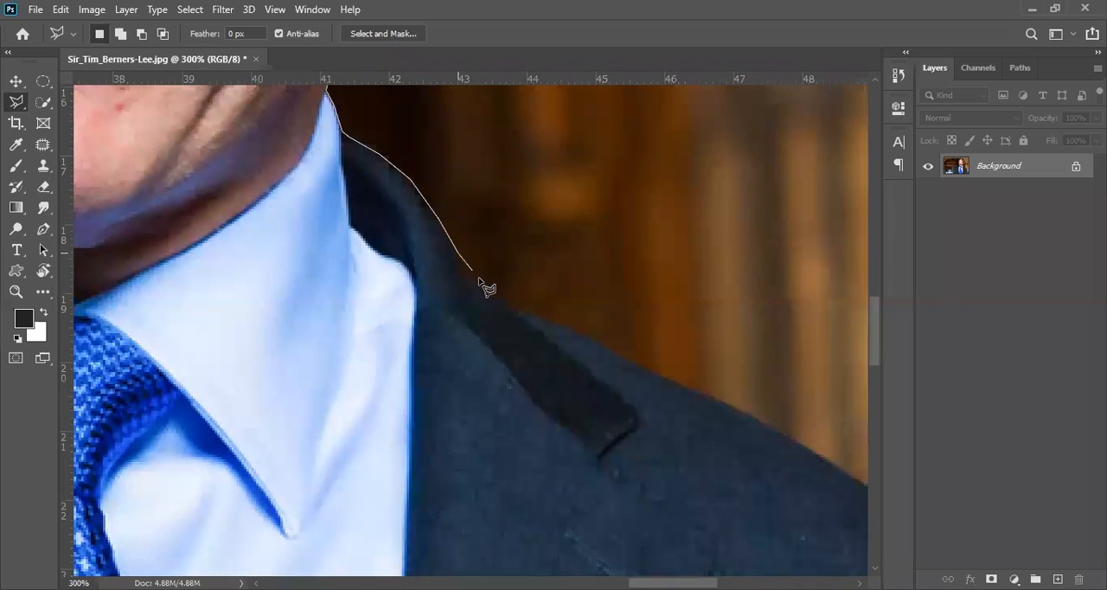
{"action": "left_click", "coordinate": [471, 284]}
{"action": "left_click", "coordinate": [534, 316]}
{"action": "left_click", "coordinate": [590, 337]}
{"action": "left_click", "coordinate": [675, 382]}
{"action": "left_click", "coordinate": [763, 421]}
Carry the outline around the shoulder tip and down the edge of the upper sleeve.
{"action": "key", "text": "space"}
{"action": "left_click_drag", "start_coordinate": [647, 372], "coordinate": [530, 303]}
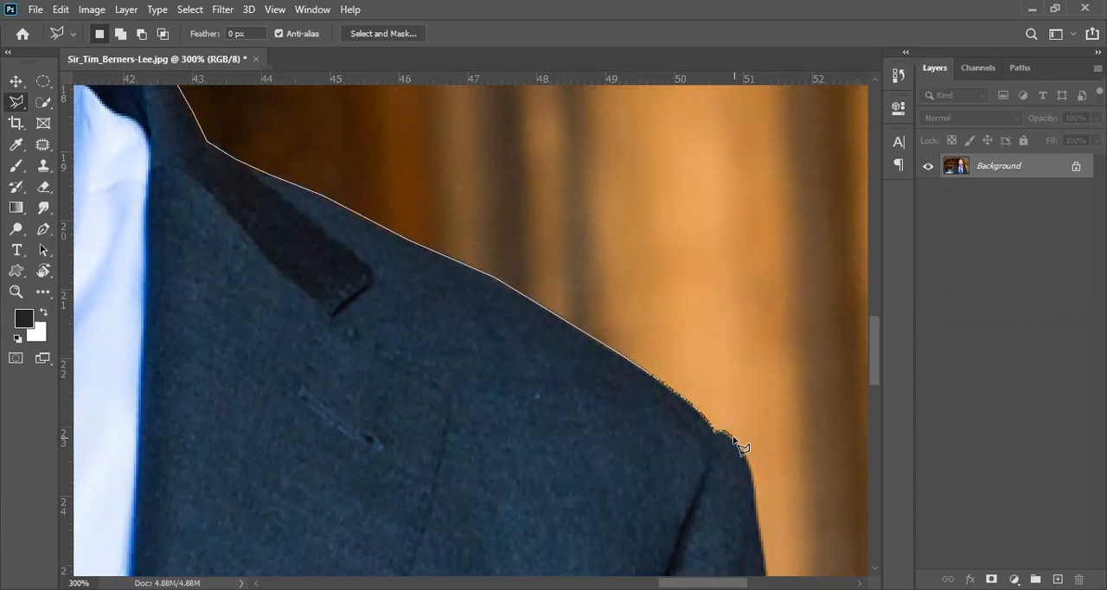
{"action": "mouse_move", "coordinate": [744, 462]}
{"action": "left_mouse_down"}
{"action": "mouse_move", "coordinate": [661, 374]}
{"action": "mouse_move", "coordinate": [569, 235]}
{"action": "left_mouse_up"}
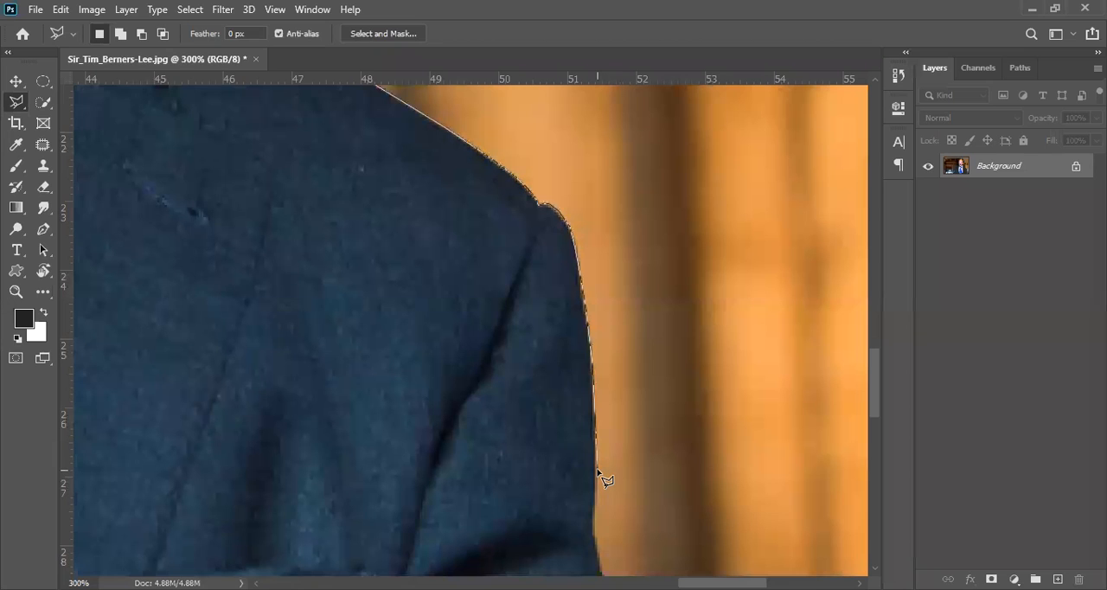
{"action": "key", "text": "space"}
{"action": "left_click_drag", "start_coordinate": [567, 411], "coordinate": [554, 248]}
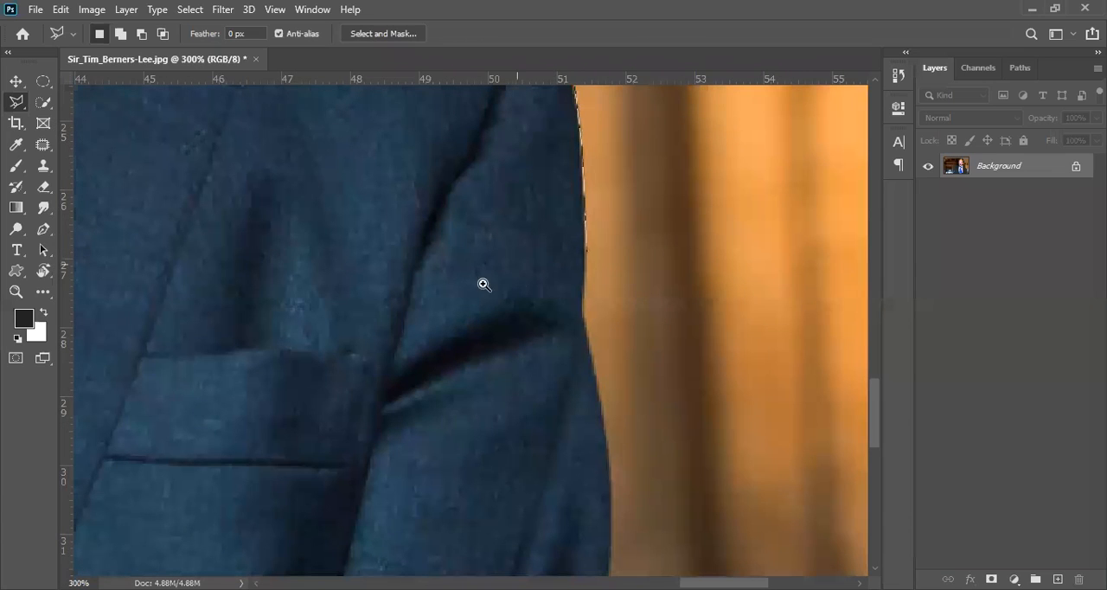
Trace the sleeve's outer edge past the elbow crease, following its outward bulge.
{"action": "left_click", "coordinate": [531, 284]}
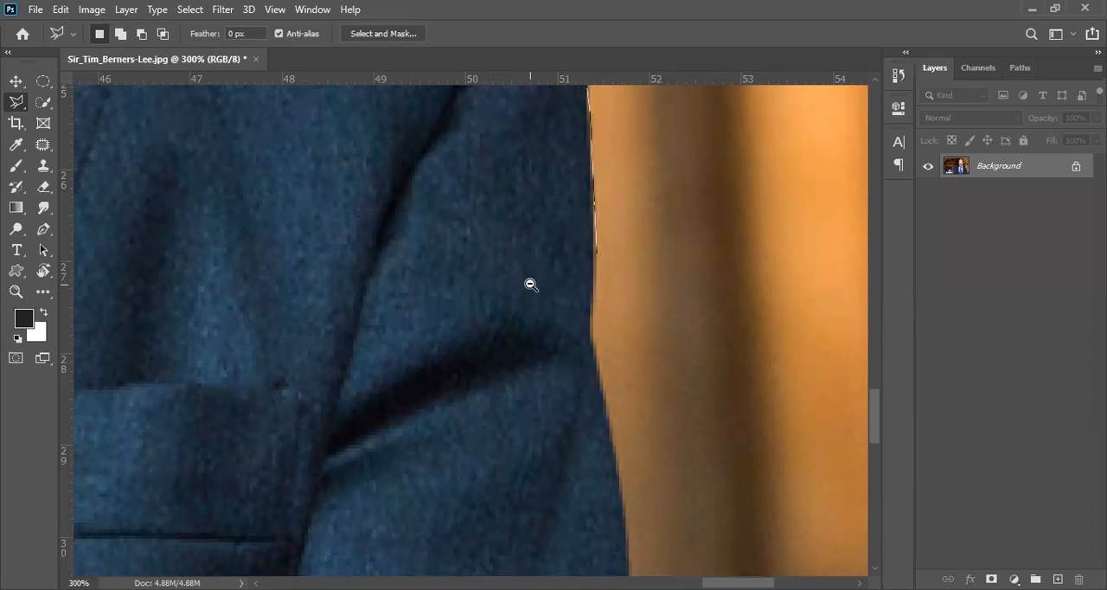
{"action": "scroll", "coordinate": [530, 283], "scroll_direction": "right", "scroll_amount": 3}
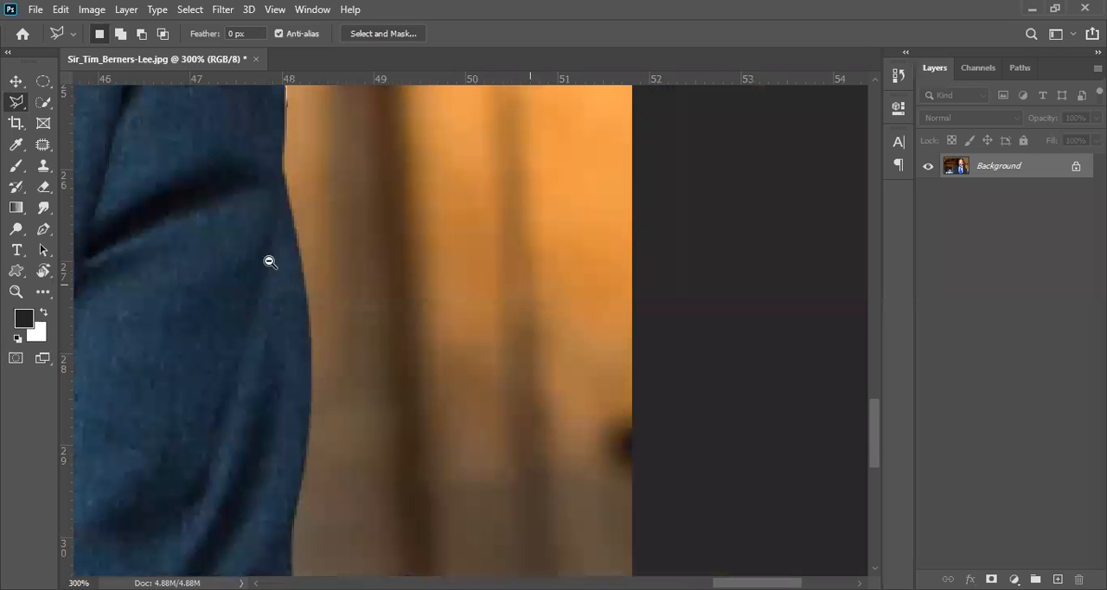
{"action": "left_click_drag", "start_coordinate": [196, 156], "coordinate": [502, 259]}
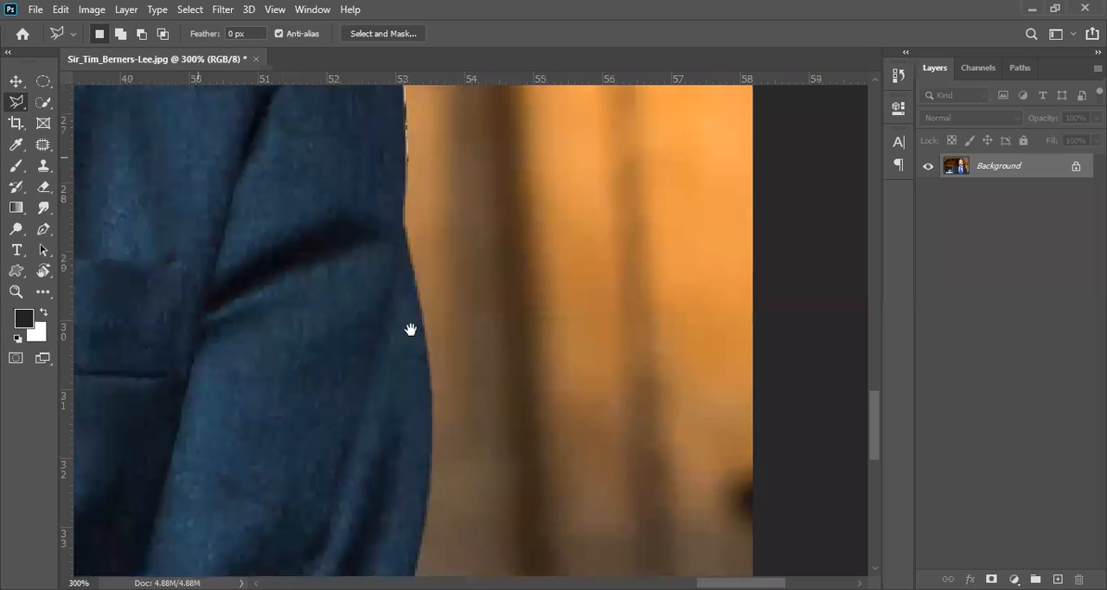
{"action": "left_click_drag", "start_coordinate": [305, 248], "coordinate": [408, 333]}
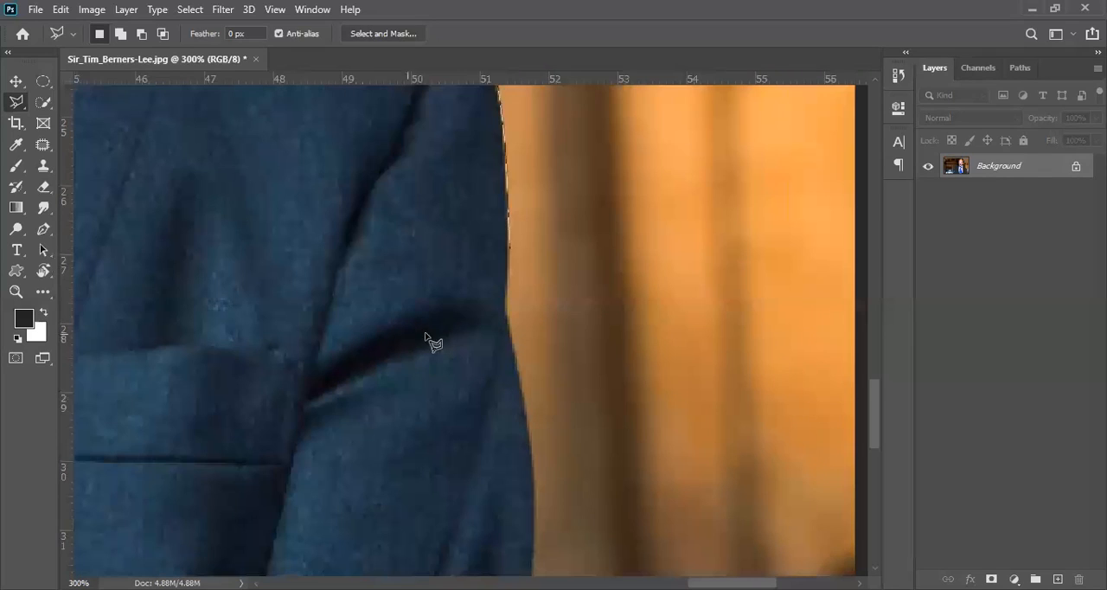
{"action": "left_click", "coordinate": [506, 303]}
{"action": "left_click", "coordinate": [511, 339]}
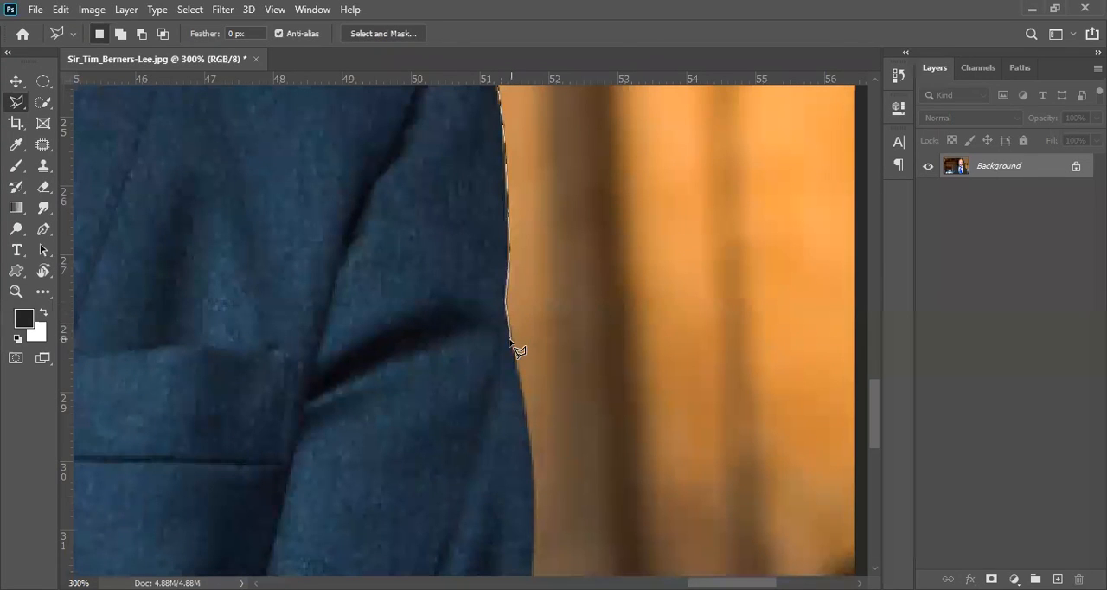
{"action": "left_click", "coordinate": [534, 493]}
Finish the sleeve edge and run the outline below the photo's bottom border to the opposite sleeve.
{"action": "key", "text": "space"}
{"action": "left_click_drag", "start_coordinate": [538, 506], "coordinate": [504, 434]}
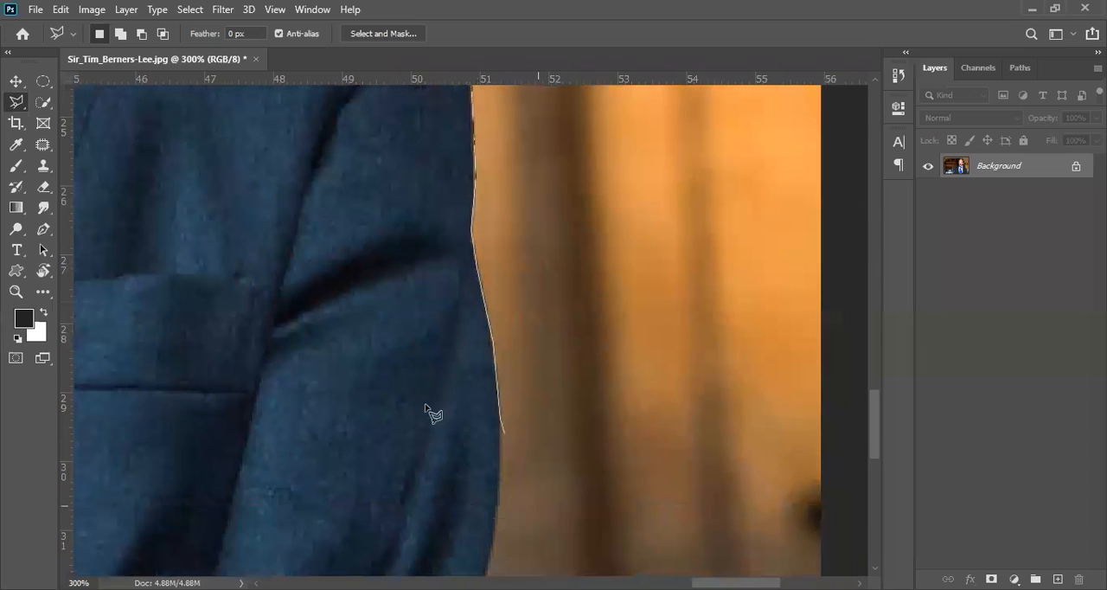
{"action": "key", "text": "space"}
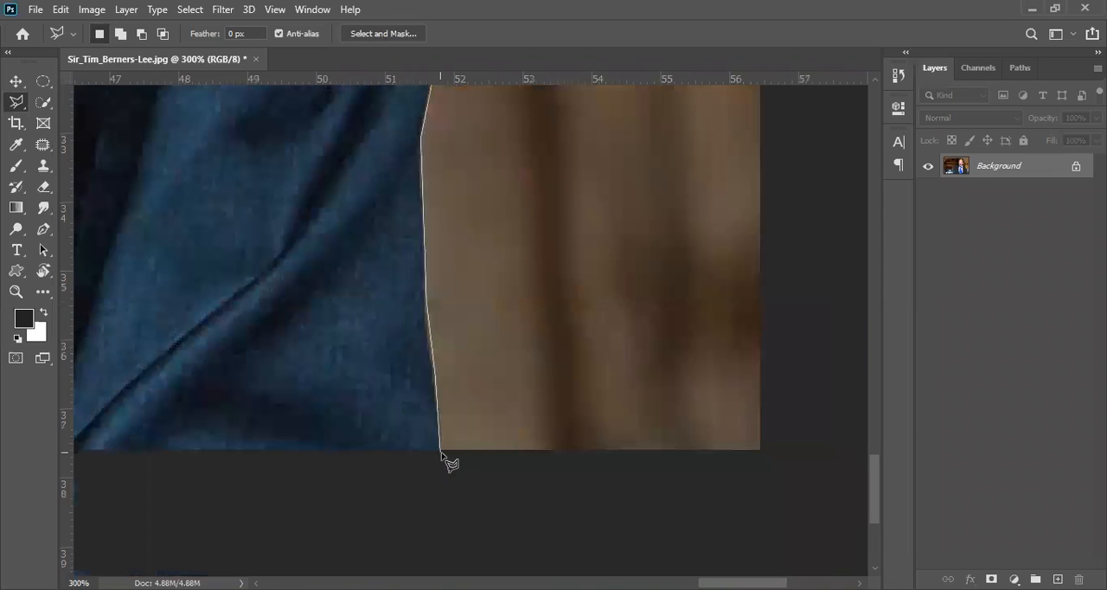
{"action": "left_click", "coordinate": [442, 452]}
{"action": "key", "text": "space"}
{"action": "left_click_drag", "start_coordinate": [279, 387], "coordinate": [547, 401]}
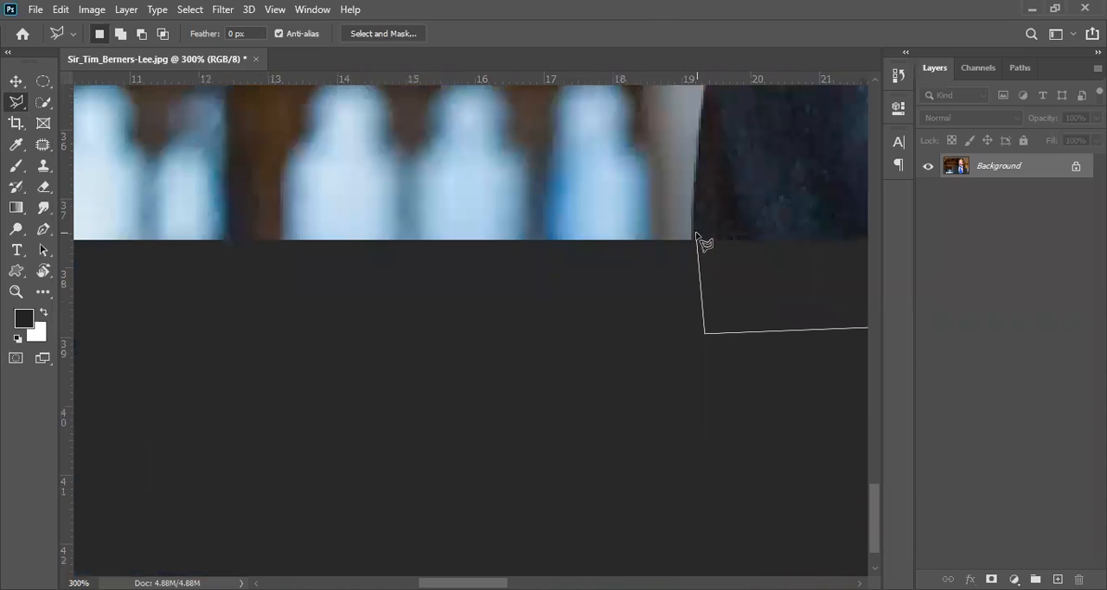
Bring the outline up from the photo's bottom border along the lowest part of the sleeve beside the window.
{"action": "left_click", "coordinate": [692, 233]}
{"action": "key", "text": "space"}
{"action": "left_click_drag", "start_coordinate": [709, 140], "coordinate": [577, 338]}
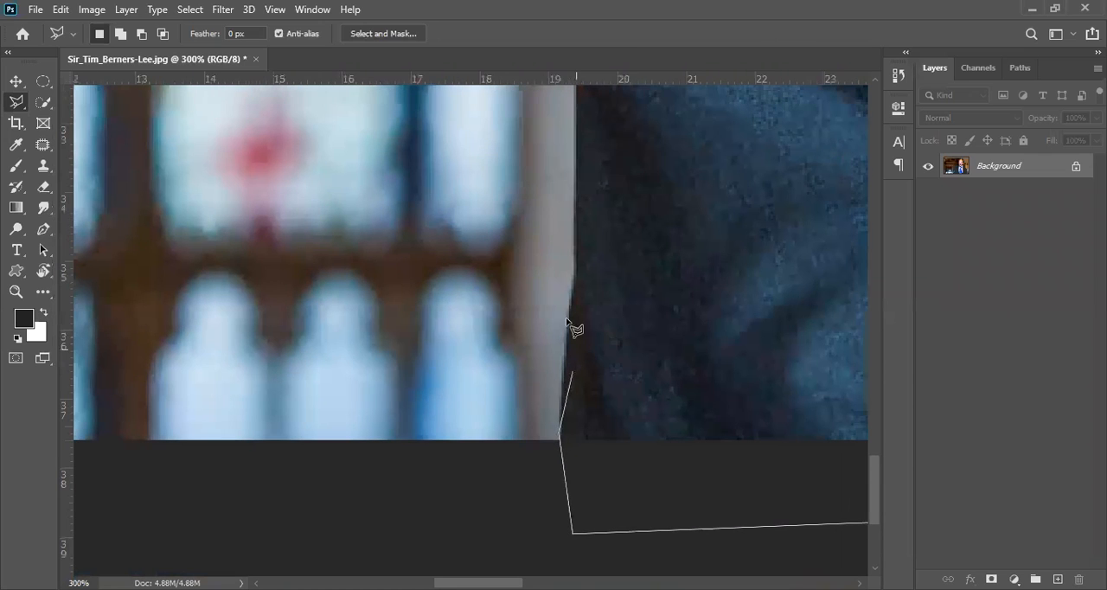
{"action": "left_click", "coordinate": [573, 276]}
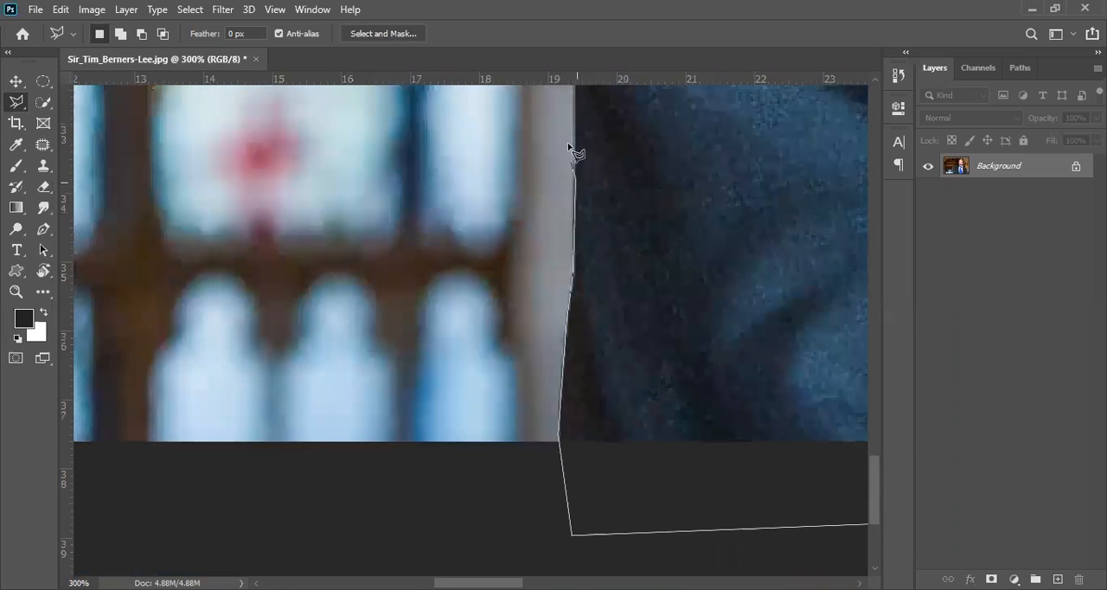
{"action": "left_click", "coordinate": [576, 115]}
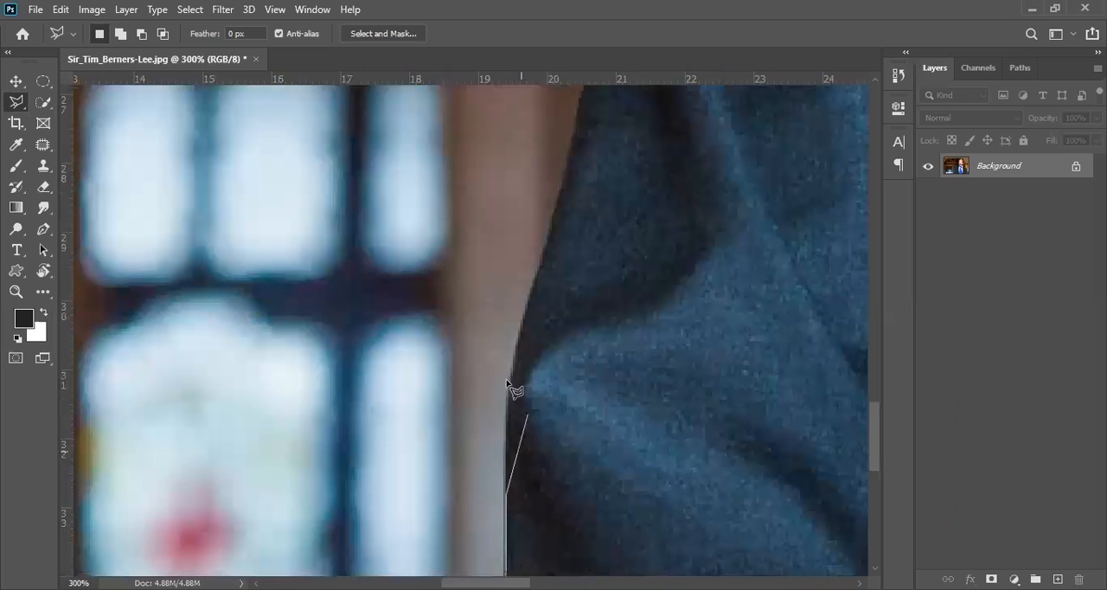
Follow the sleeve's outer edge past the elbow folds and up the slanted part of the arm.
{"action": "left_click", "coordinate": [511, 372]}
{"action": "left_click", "coordinate": [524, 308]}
{"action": "left_click", "coordinate": [551, 211]}
{"action": "left_click", "coordinate": [574, 132]}
{"action": "key", "text": "space"}
{"action": "left_click_drag", "start_coordinate": [597, 97], "coordinate": [507, 366]}
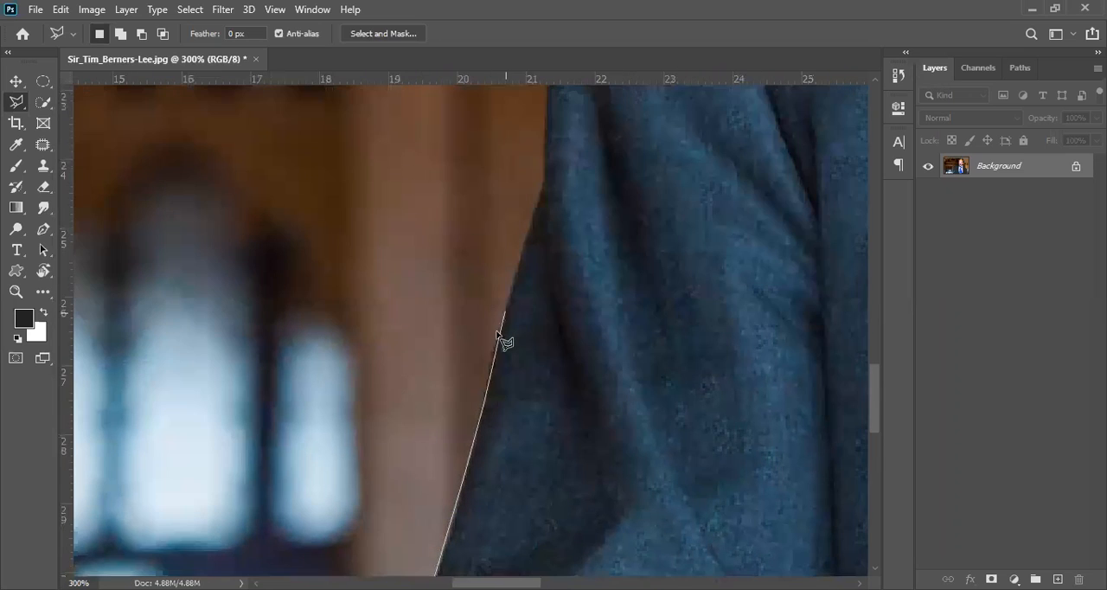
Trace the upper sleeve's edge up to the bend where it steepens below the shoulder.
{"action": "left_click", "coordinate": [493, 354]}
{"action": "left_click", "coordinate": [512, 294]}
{"action": "left_click", "coordinate": [517, 263]}
{"action": "left_click", "coordinate": [522, 214]}
{"action": "left_click", "coordinate": [544, 169]}
{"action": "left_click_drag", "start_coordinate": [558, 123], "coordinate": [537, 359]}
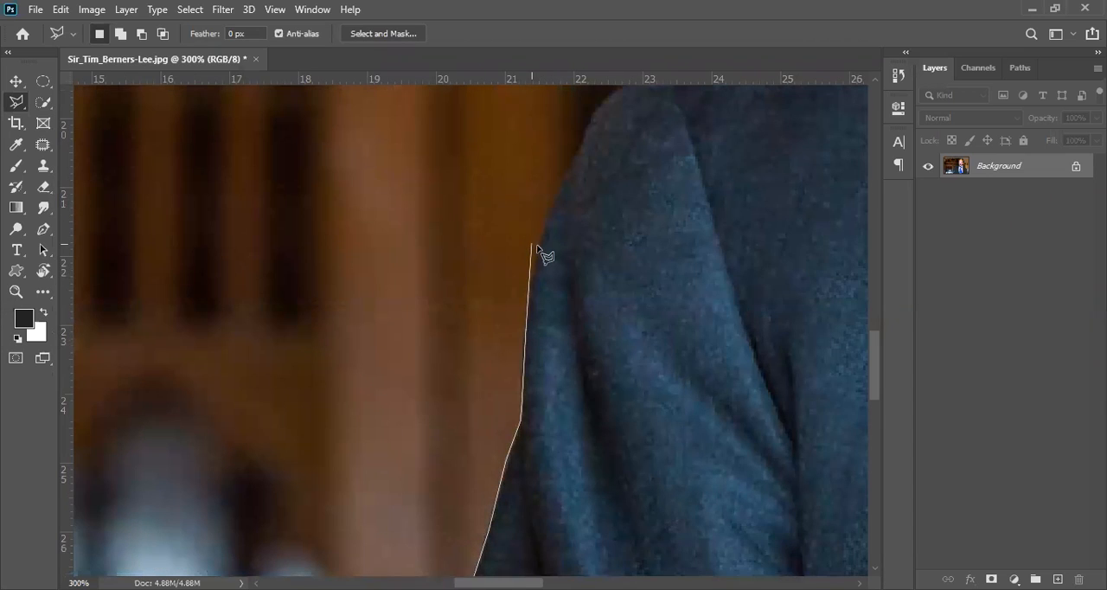
Carry the outline around the rounded shoulder tip and onto the top seam of the jacket shoulder.
{"action": "left_click", "coordinate": [587, 127]}
{"action": "left_click_drag", "start_coordinate": [445, 447], "coordinate": [298, 577]}
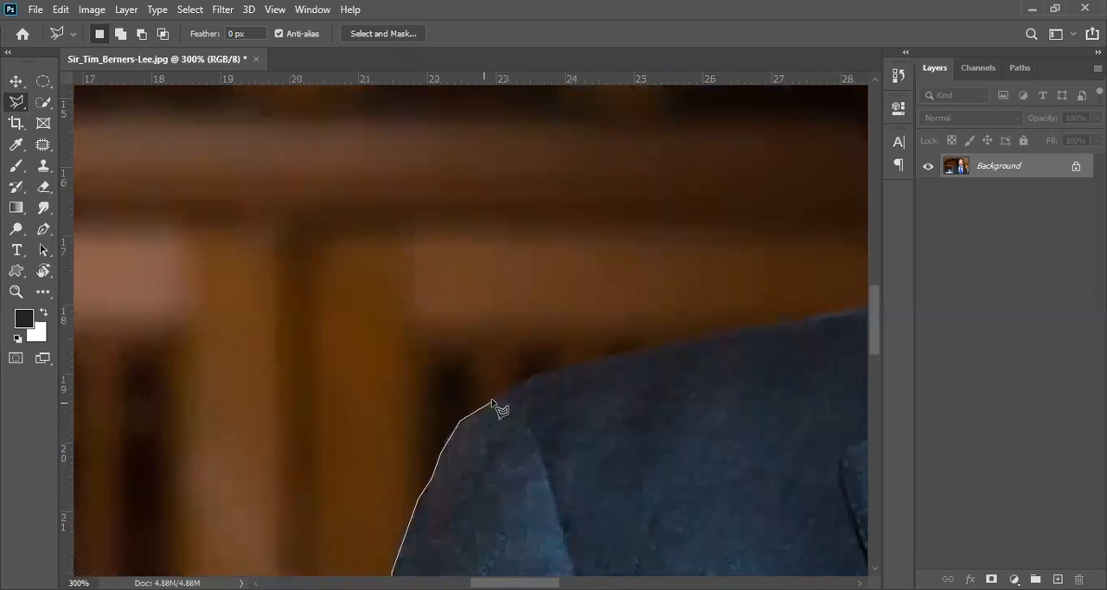
{"action": "left_click", "coordinate": [534, 376]}
{"action": "left_click_drag", "start_coordinate": [723, 341], "coordinate": [8, 418]}
{"action": "left_click_drag", "start_coordinate": [192, 403], "coordinate": [522, 361]}
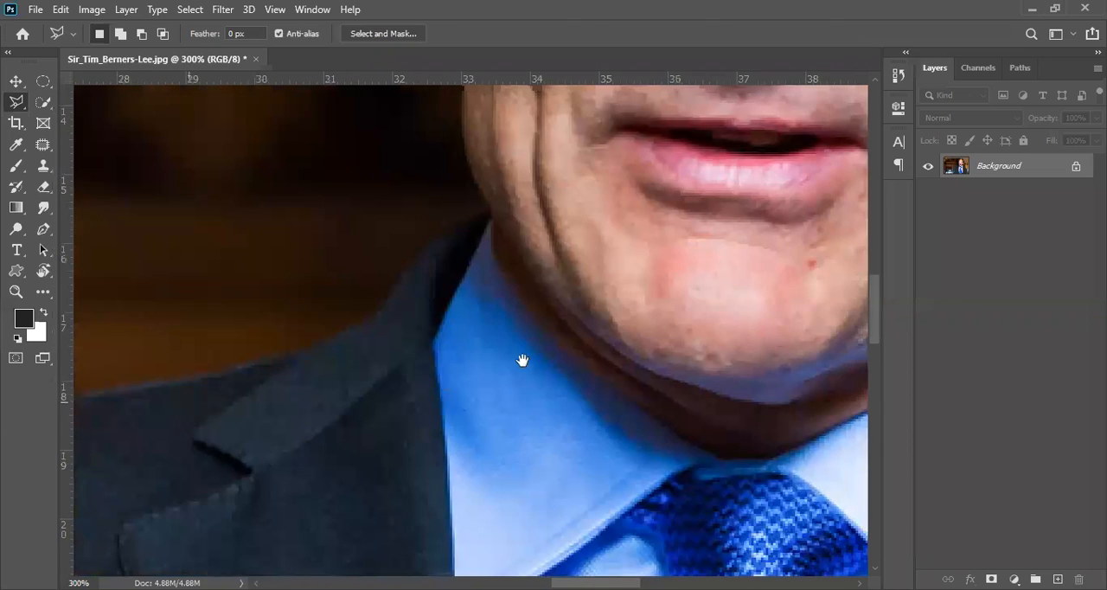
Continue the outline along the shoulder slope and up the outer edge of the jacket collar.
{"action": "left_click", "coordinate": [477, 326]}
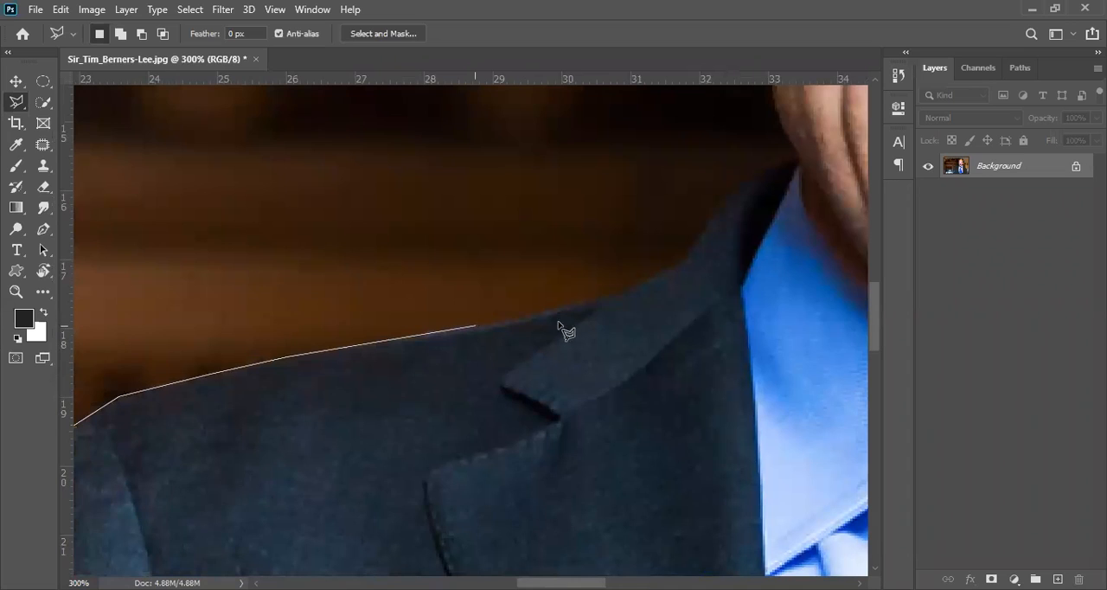
{"action": "left_click", "coordinate": [615, 296]}
{"action": "left_click", "coordinate": [661, 276]}
{"action": "left_click", "coordinate": [695, 251]}
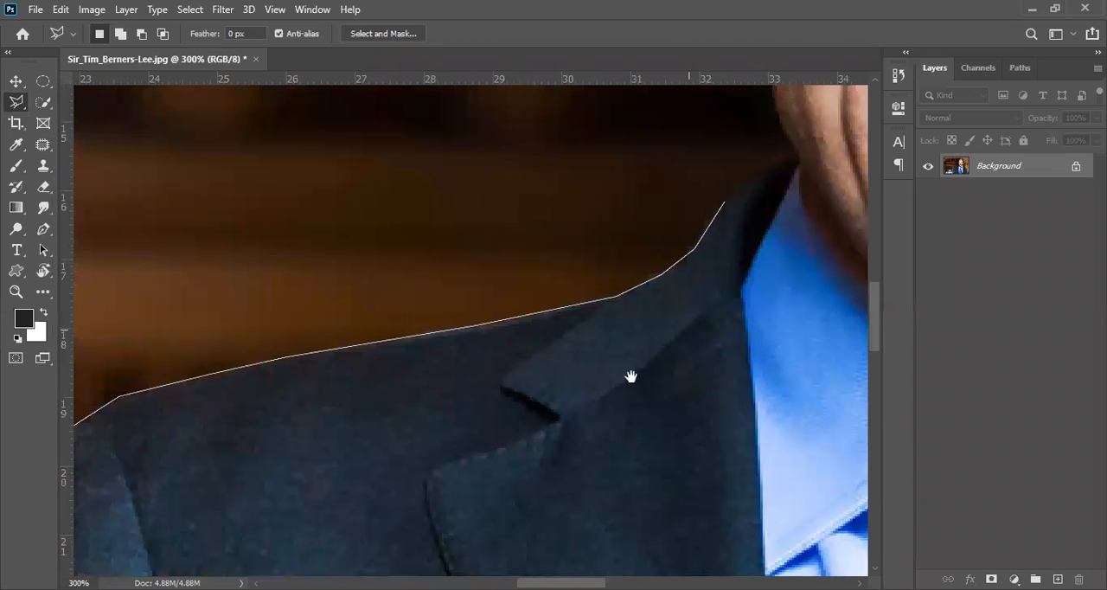
{"action": "left_click_drag", "start_coordinate": [631, 376], "coordinate": [432, 490]}
{"action": "left_click", "coordinate": [456, 406]}
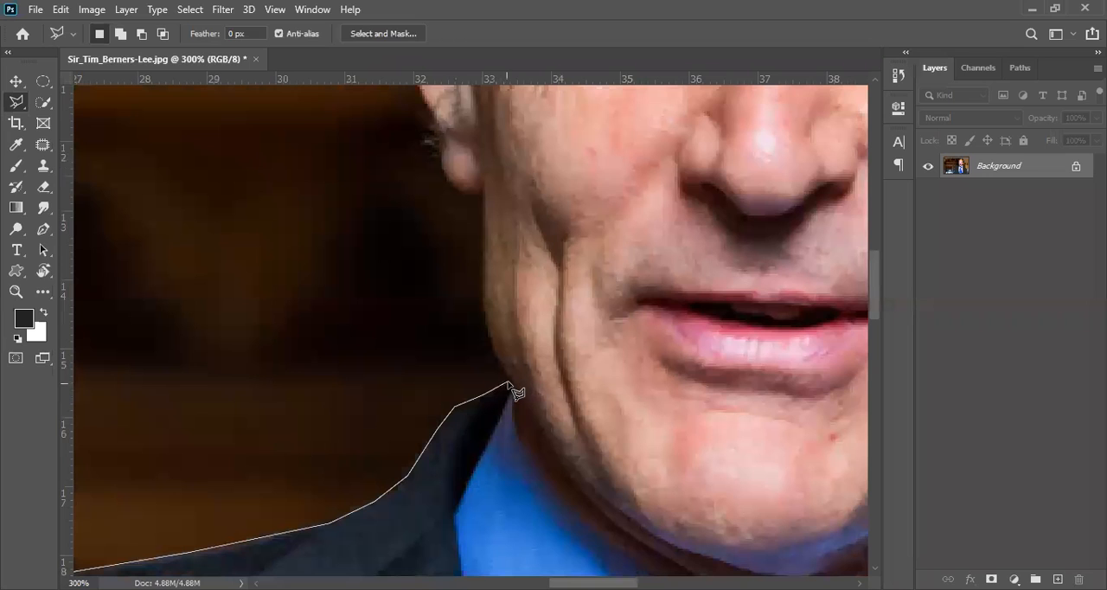
Trace from the collar tip up the neck and jaw edge to the base of the earlobe.
{"action": "left_click", "coordinate": [509, 380]}
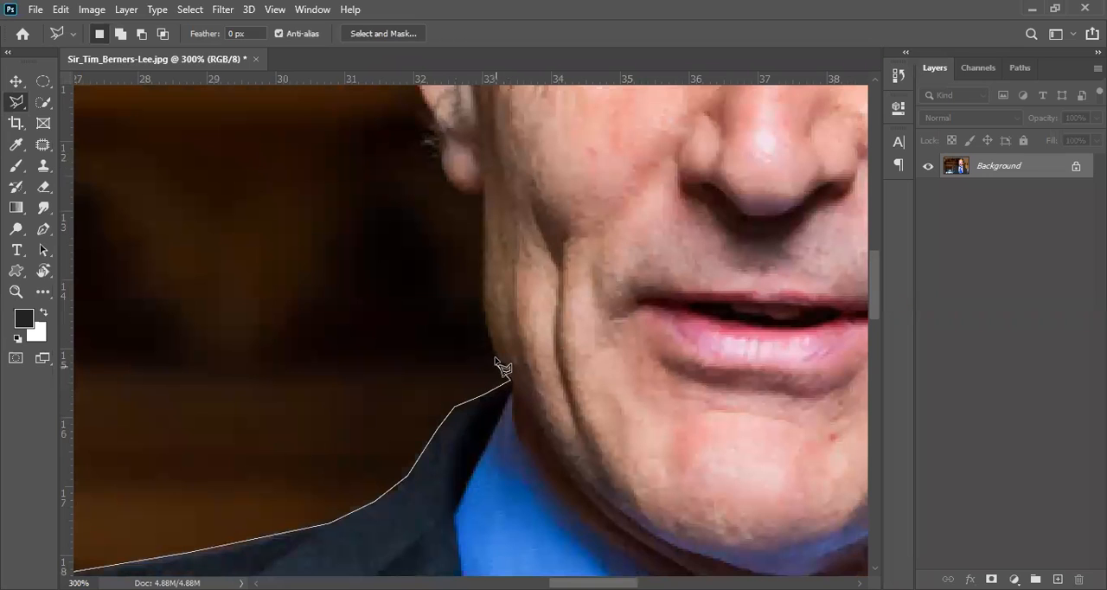
{"action": "left_click", "coordinate": [486, 312]}
{"action": "left_click", "coordinate": [459, 201], "text": "ctrl"}
{"action": "left_click_drag", "start_coordinate": [458, 196], "coordinate": [508, 309]}
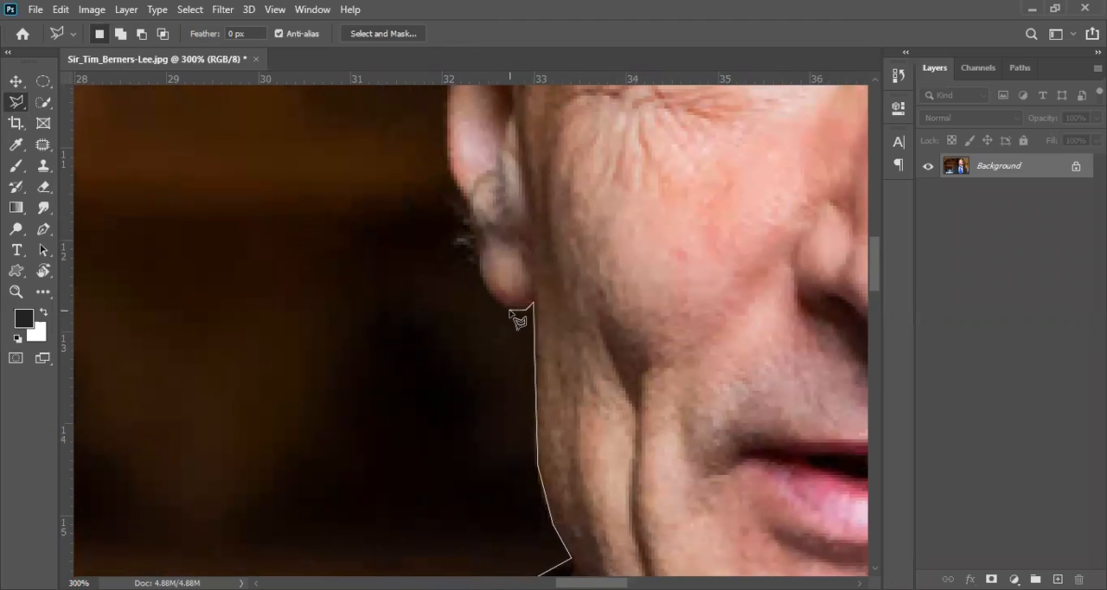
Outline the earlobe and the outer edge of the ear, leaving out the stray hairs.
{"action": "left_click", "coordinate": [508, 309]}
{"action": "left_click", "coordinate": [486, 291]}
{"action": "left_click", "coordinate": [479, 271]}
{"action": "left_click", "coordinate": [478, 247]}
{"action": "left_click_drag", "start_coordinate": [448, 119], "coordinate": [477, 335]}
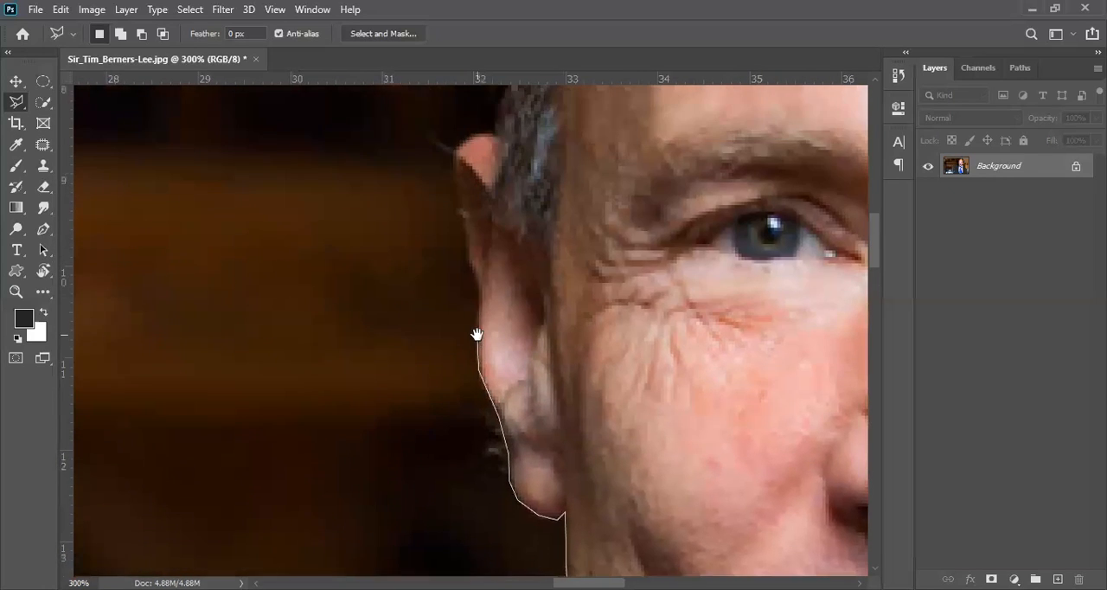
{"action": "left_click", "coordinate": [481, 289]}
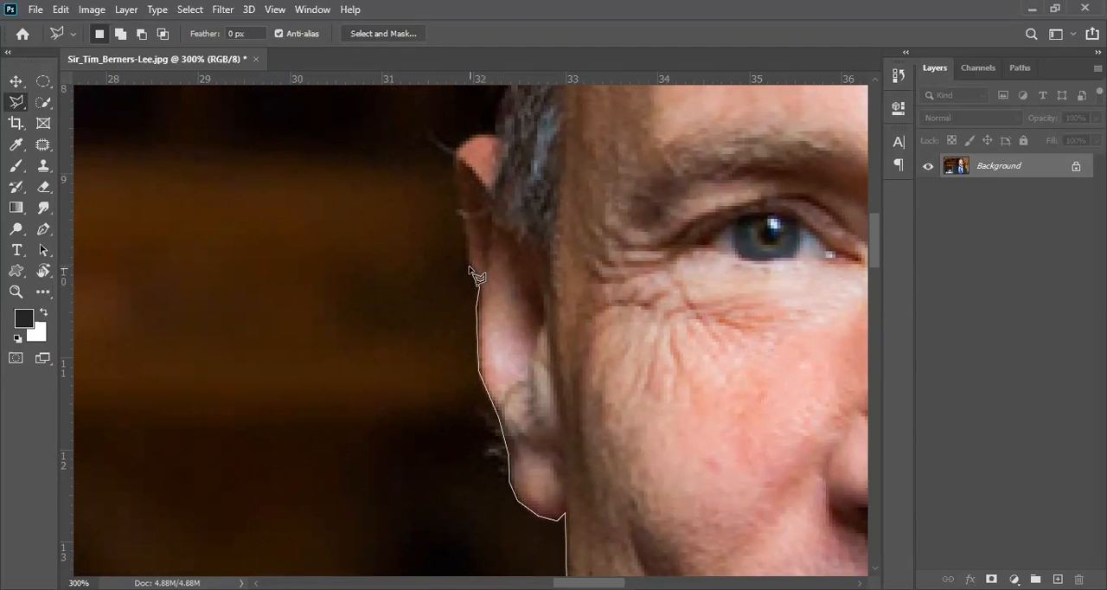
{"action": "left_click", "coordinate": [463, 229]}
Round the top of the ear into the side hair and remove the misplaced last anchor point.
{"action": "left_click_drag", "start_coordinate": [496, 135], "coordinate": [510, 243]}
{"action": "left_click", "coordinate": [528, 486]}
{"action": "left_click_drag", "start_coordinate": [538, 258], "coordinate": [509, 410]}
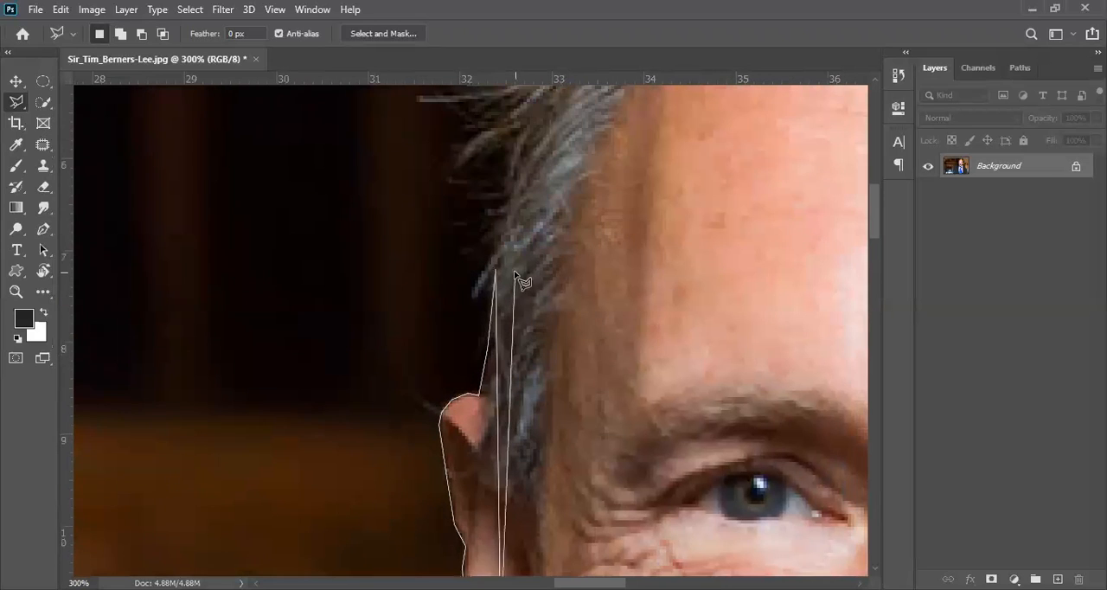
{"action": "key", "text": "BackSpace"}
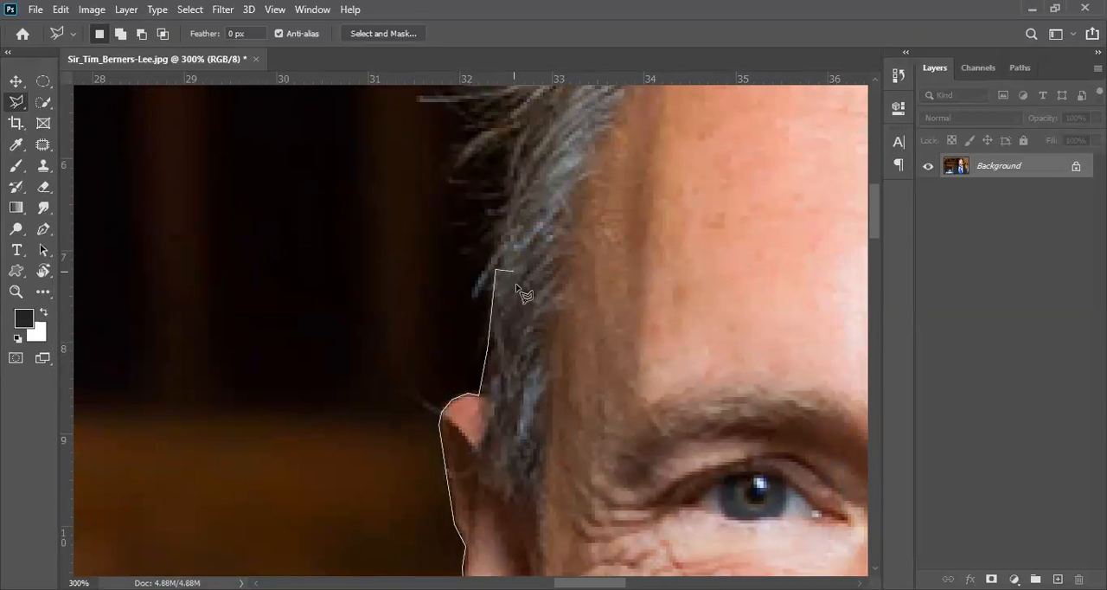
Place a series of stray anchor points zigzagging across the side hair, forehead and eyebrow.
{"action": "left_click", "coordinate": [587, 325]}
{"action": "left_click", "coordinate": [638, 215]}
{"action": "left_click", "coordinate": [402, 159]}
{"action": "left_click", "coordinate": [610, 170]}
{"action": "left_click", "coordinate": [751, 246]}
{"action": "left_click", "coordinate": [734, 339]}
{"action": "left_click", "coordinate": [657, 397]}
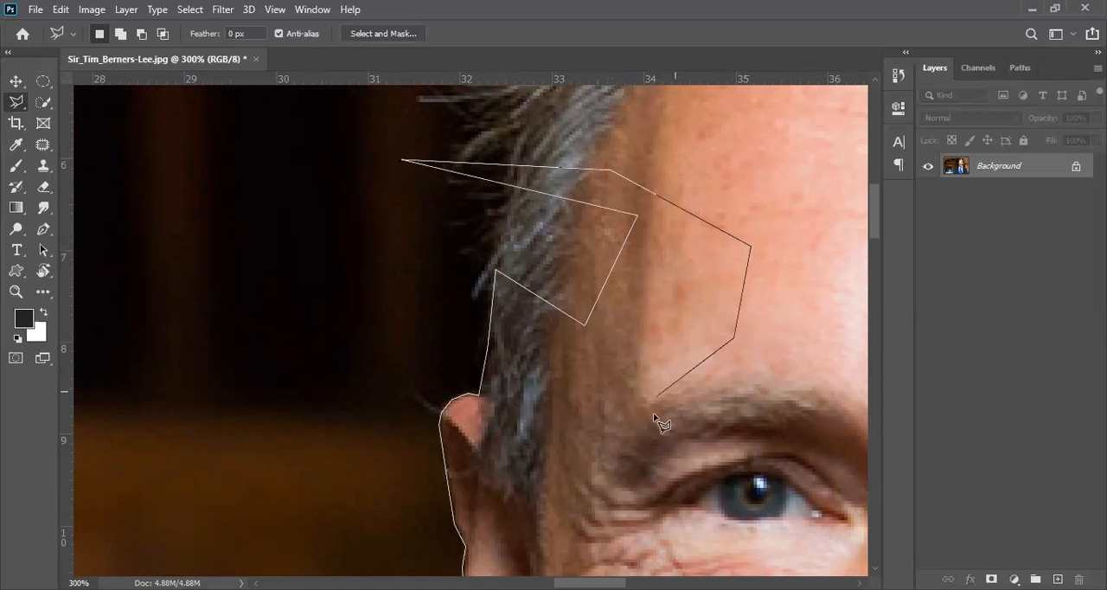
{"action": "left_click", "coordinate": [671, 470]}
Remove the stray anchor points one by one, back to the side hair above the ear.
{"action": "key", "text": "BackSpace"}
{"action": "key", "text": "BackSpace"}
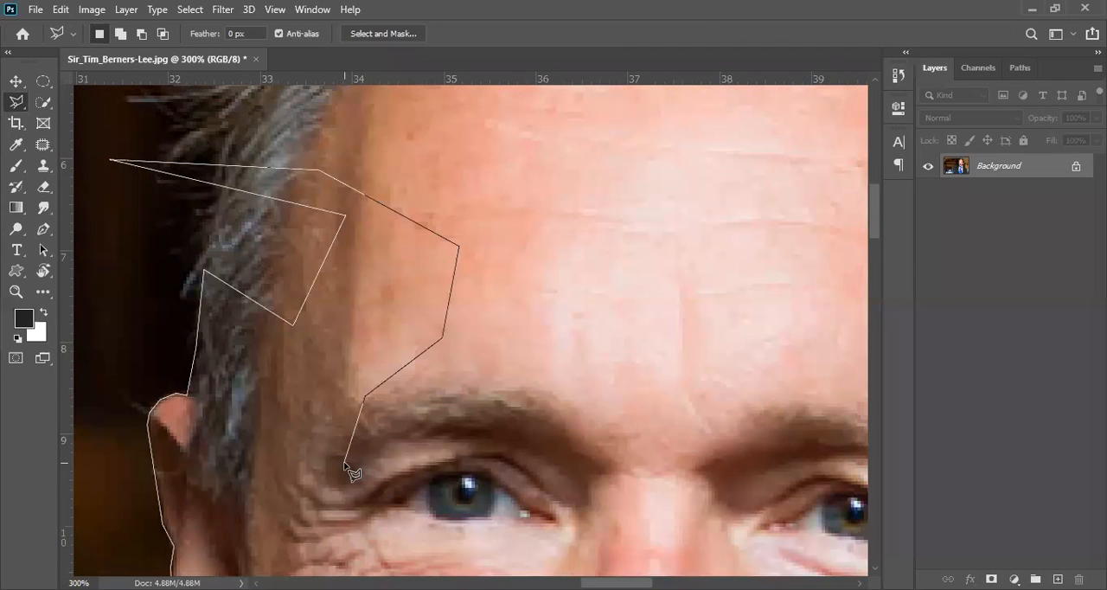
{"action": "key", "text": "BackSpace"}
{"action": "key", "text": "BackSpace"}
{"action": "key", "text": "BackSpace"}
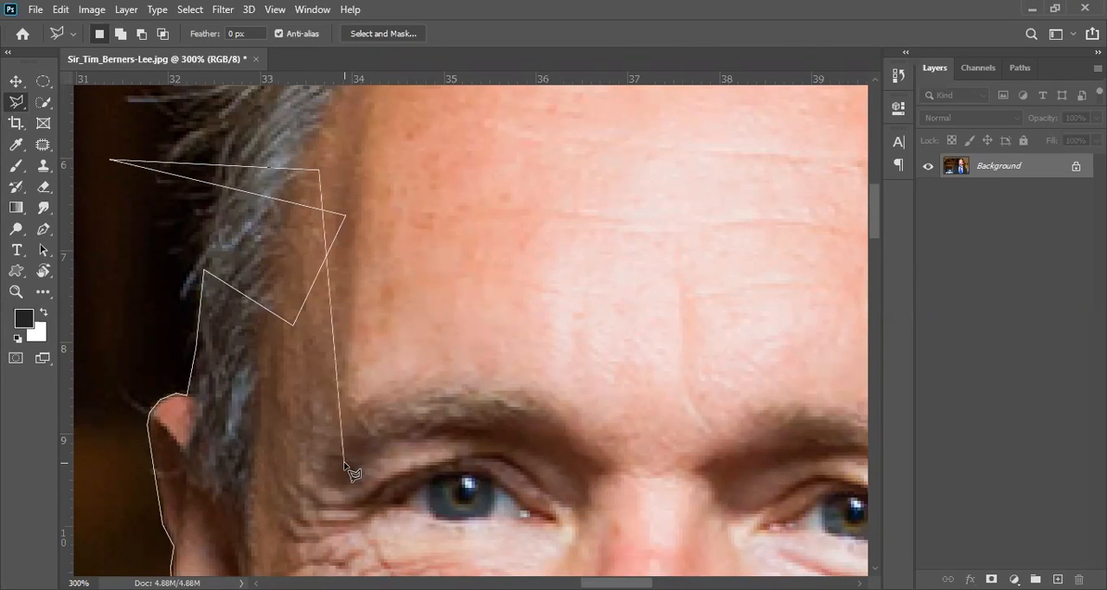
{"action": "key", "text": "BackSpace"}
{"action": "key", "text": "BackSpace"}
{"action": "key", "text": "BackSpace"}
{"action": "key", "text": "BackSpace"}
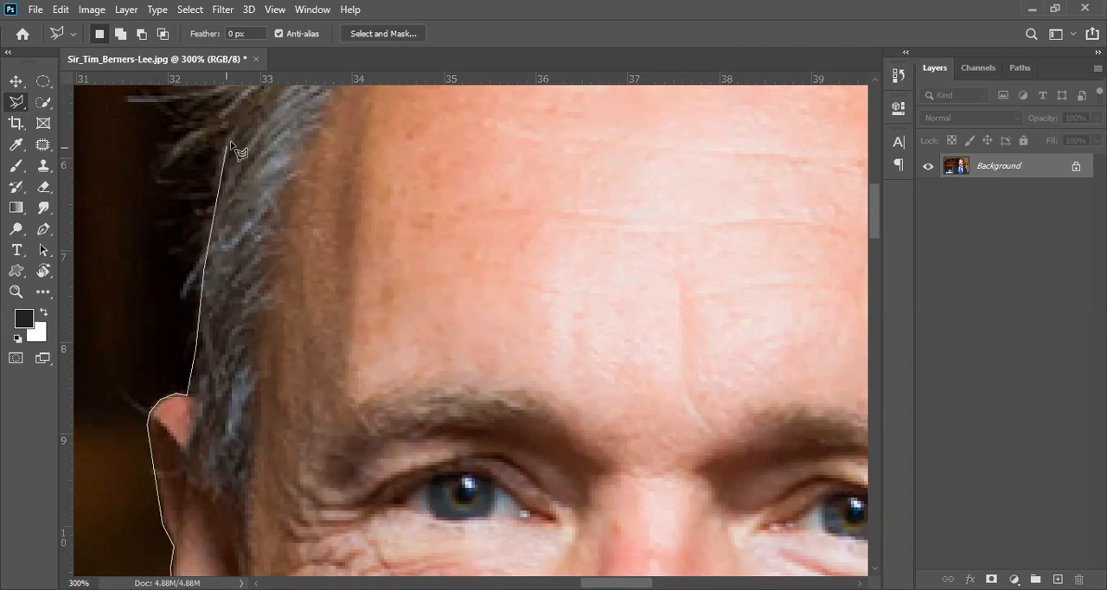
Carry the outline up through the side hair and over the hairline, cutting off the loose wisps.
{"action": "left_click_drag", "start_coordinate": [228, 108], "coordinate": [272, 319]}
{"action": "left_click", "coordinate": [285, 300]}
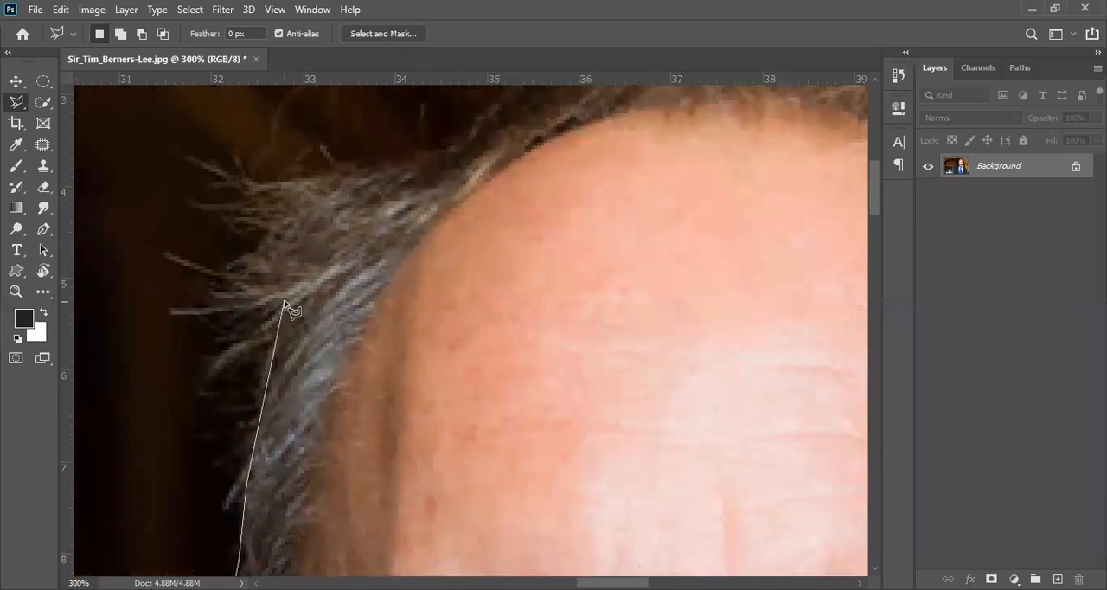
{"action": "left_click", "coordinate": [371, 178]}
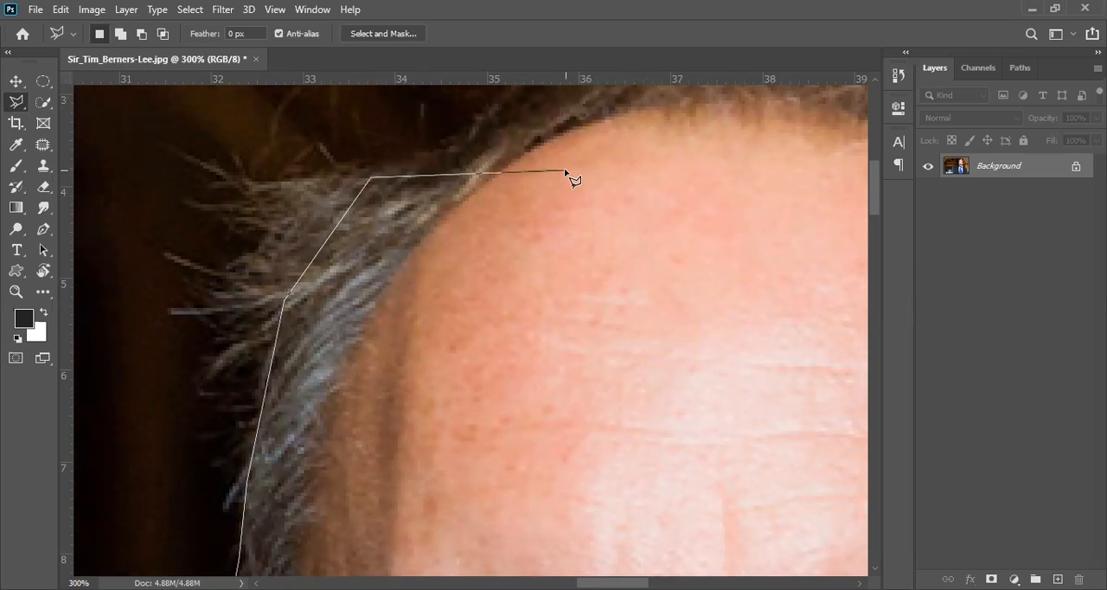
{"action": "mouse_move", "coordinate": [625, 177]}
{"action": "left_mouse_down"}
{"action": "mouse_move", "coordinate": [524, 297]}
{"action": "mouse_move", "coordinate": [504, 355]}
{"action": "left_mouse_up"}
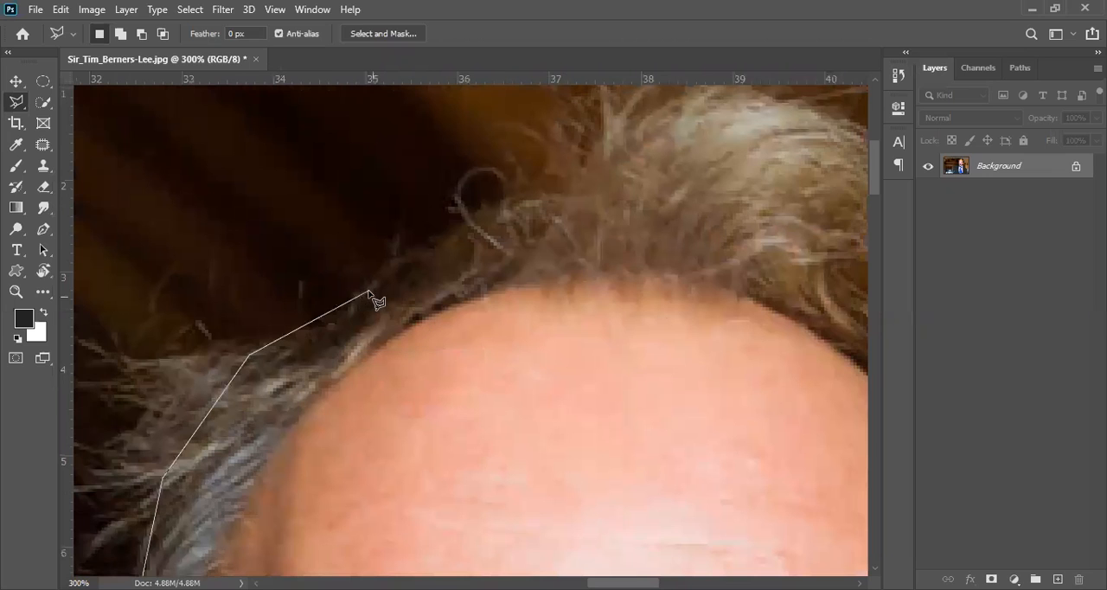
{"action": "left_click", "coordinate": [504, 212]}
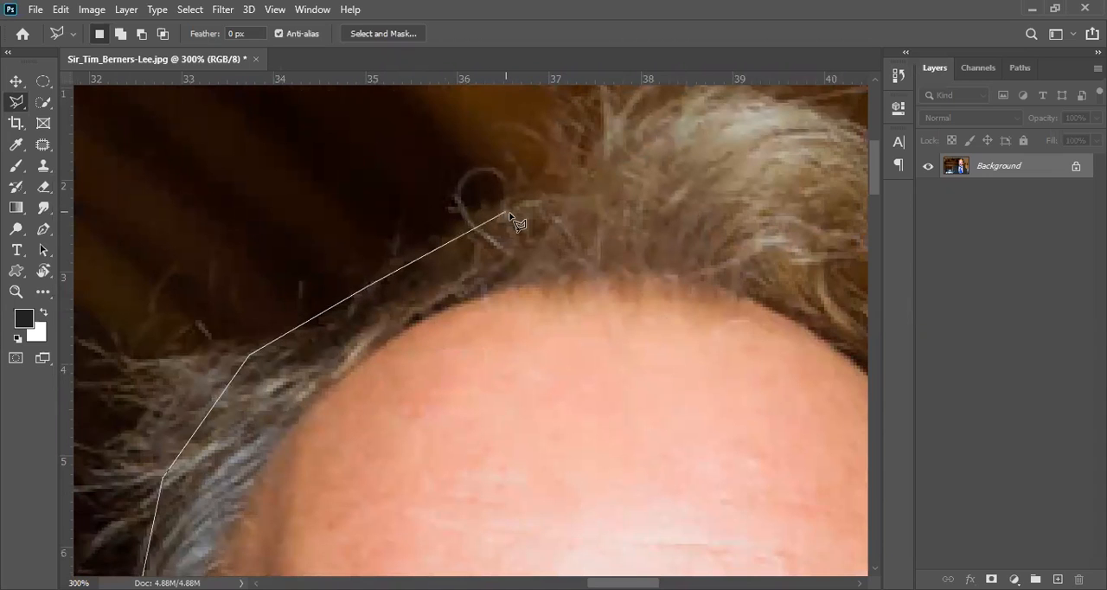
{"action": "left_click", "coordinate": [598, 204]}
Continue the outline over the top of the head and down the hair on the other side.
{"action": "left_click_drag", "start_coordinate": [739, 289], "coordinate": [495, 195]}
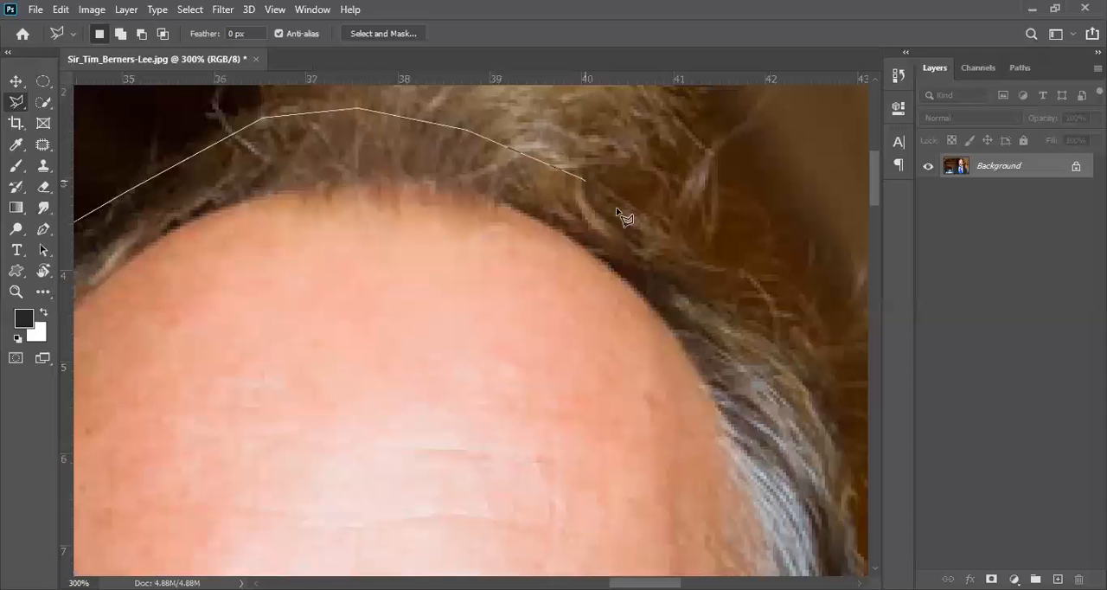
{"action": "left_click", "coordinate": [640, 229]}
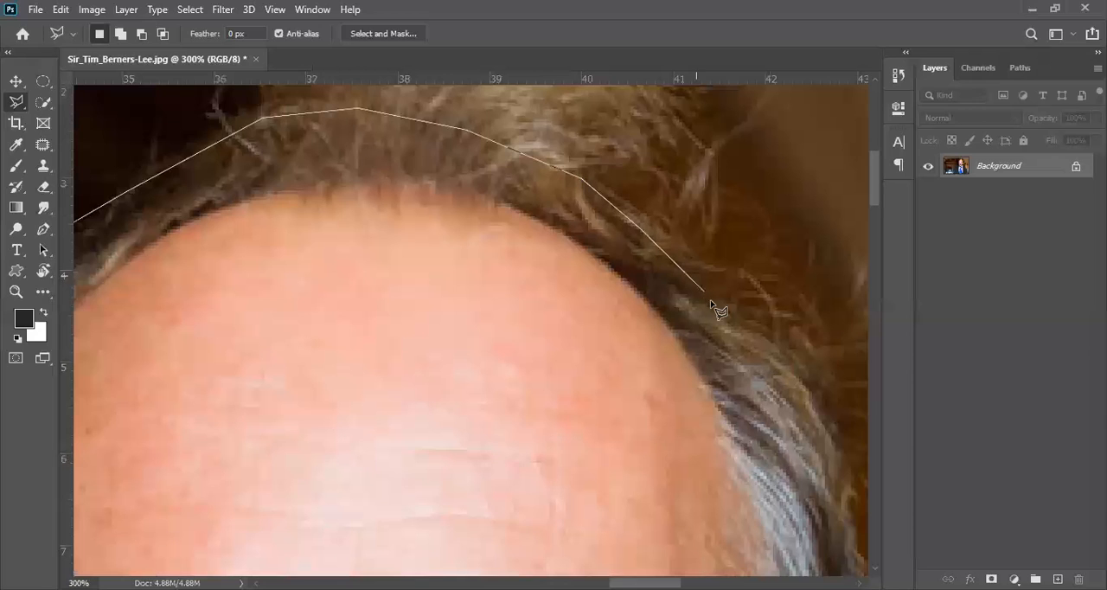
{"action": "left_click", "coordinate": [774, 370]}
{"action": "key", "text": "space"}
{"action": "left_click_drag", "start_coordinate": [836, 448], "coordinate": [455, 257]}
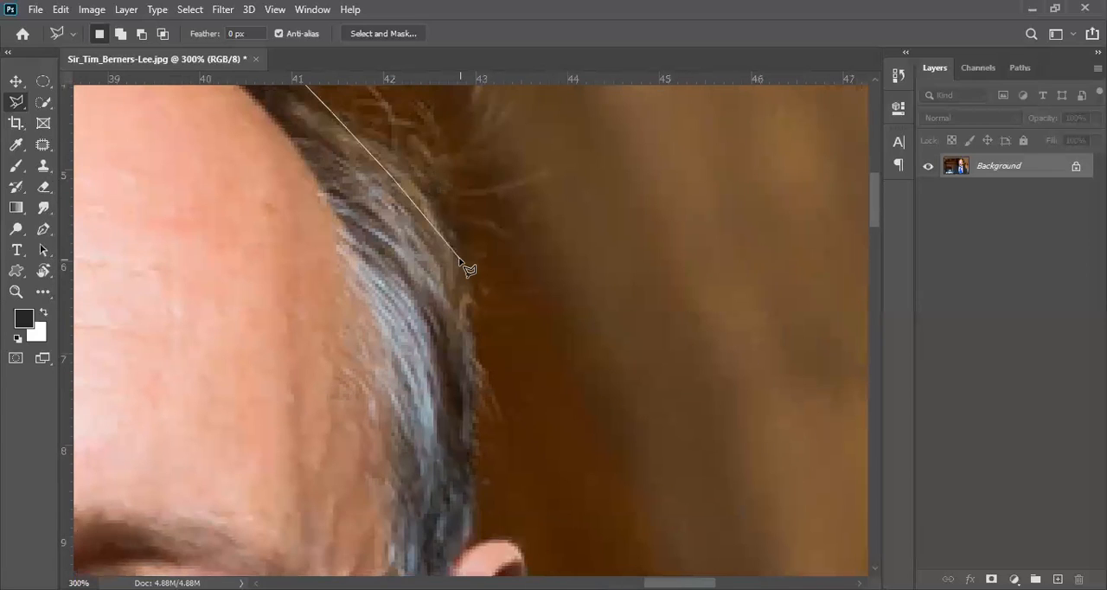
{"action": "left_click", "coordinate": [455, 256]}
{"action": "left_click", "coordinate": [476, 386]}
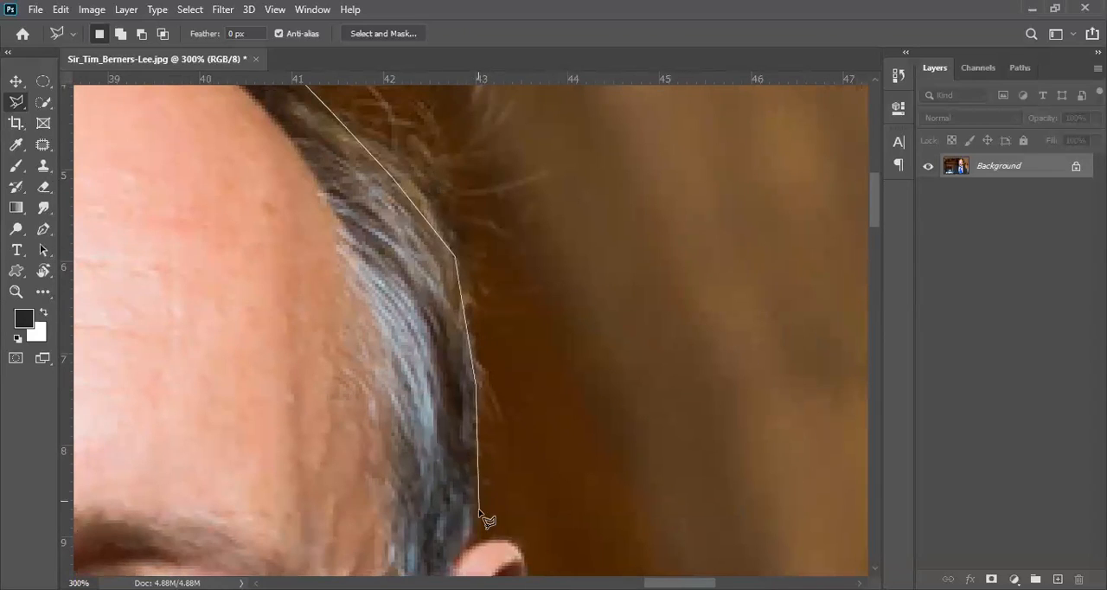
Extend the outline to the second ear and trace around its top and down its outer edge.
{"action": "key", "text": "space"}
{"action": "left_click_drag", "start_coordinate": [470, 554], "coordinate": [403, 212]}
{"action": "left_click", "coordinate": [414, 227]}
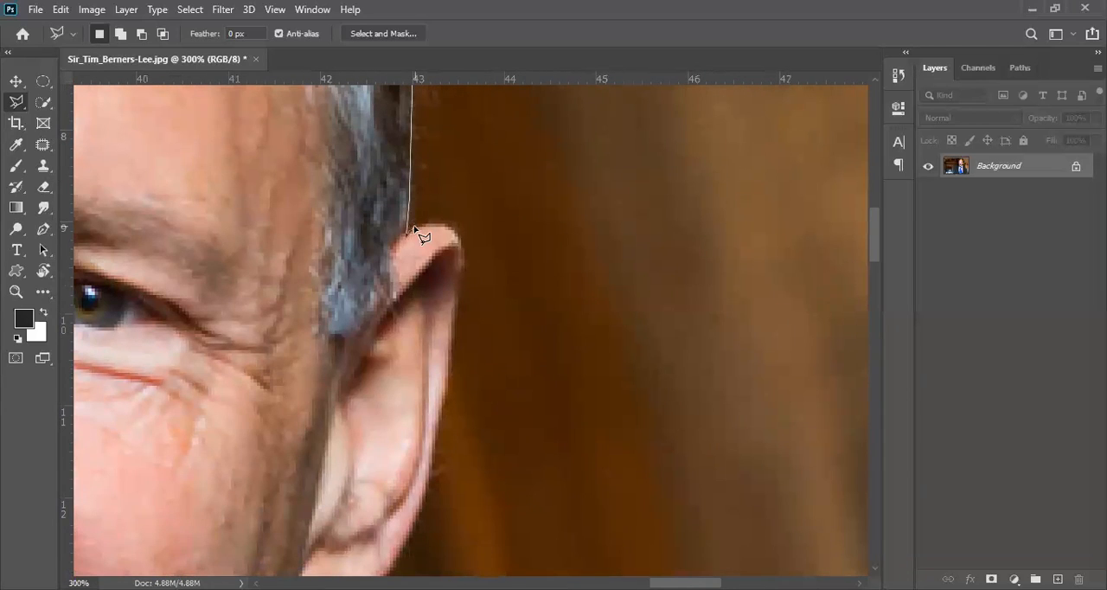
{"action": "left_click", "coordinate": [428, 223]}
{"action": "left_click", "coordinate": [452, 224]}
{"action": "left_click", "coordinate": [460, 236]}
{"action": "left_click", "coordinate": [463, 258]}
{"action": "left_click", "coordinate": [461, 300]}
{"action": "left_click", "coordinate": [447, 395]}
{"action": "left_click", "coordinate": [409, 536]}
{"action": "mouse_move", "coordinate": [449, 290]}
{"action": "left_mouse_down"}
{"action": "mouse_move", "coordinate": [451, 163]}
{"action": "mouse_move", "coordinate": [462, 137]}
{"action": "left_mouse_up"}
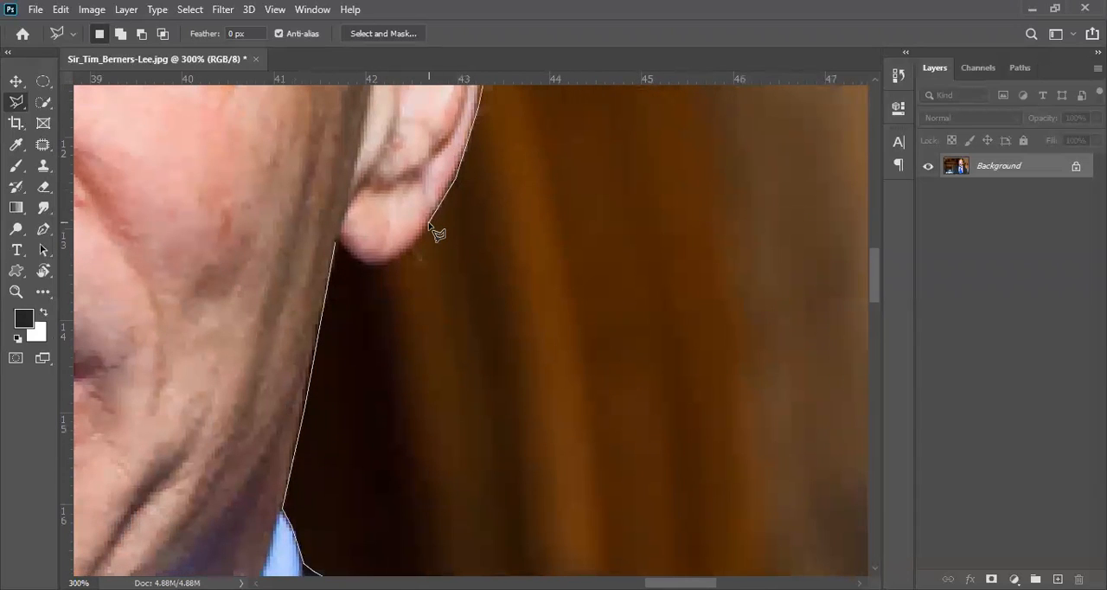
Trace around the second earlobe and close the outline at its starting point on the jaw.
{"action": "left_click", "coordinate": [429, 228]}
{"action": "left_click", "coordinate": [417, 246]}
{"action": "left_click", "coordinate": [379, 264]}
{"action": "left_click", "coordinate": [366, 264]}
{"action": "left_click", "coordinate": [336, 239]}
{"action": "left_click", "coordinate": [338, 160]}
{"action": "key", "text": "BackSpace"}
{"action": "left_click", "coordinate": [343, 253]}
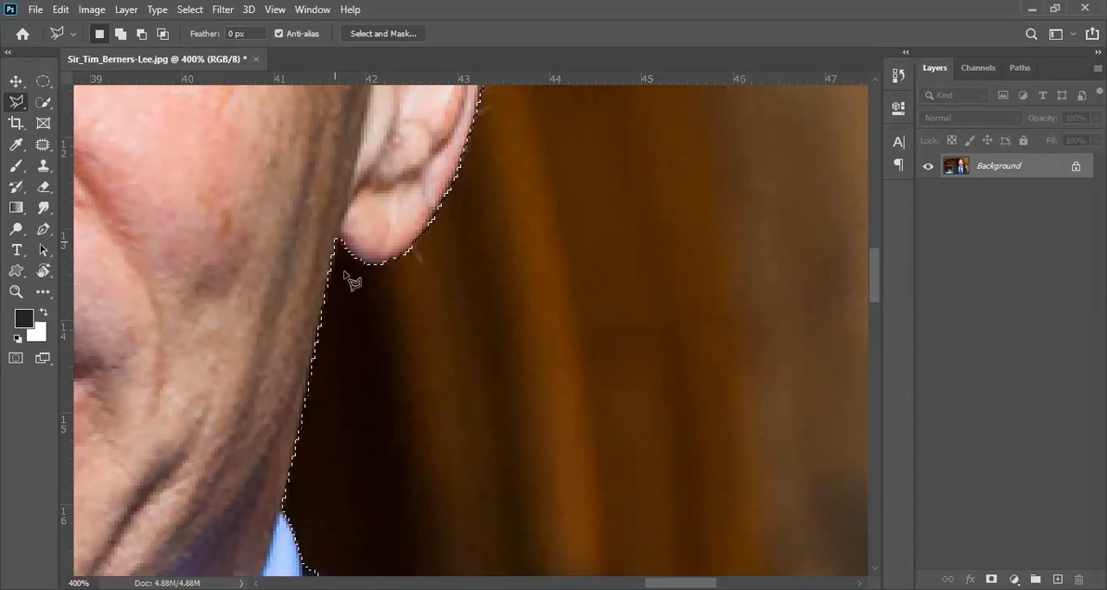
Copy the selected man to a new layer and hide the Background so only the cutout shows.
{"action": "scroll", "coordinate": [415, 486], "scroll_direction": "down", "scroll_amount": 2}
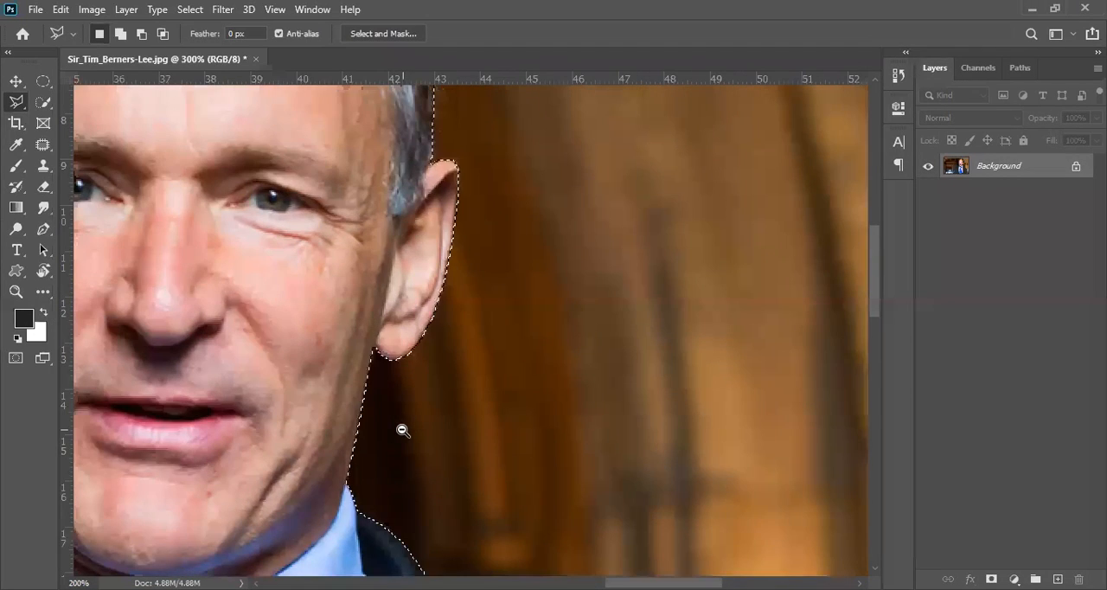
{"action": "scroll", "coordinate": [403, 430], "scroll_direction": "down", "scroll_amount": 4}
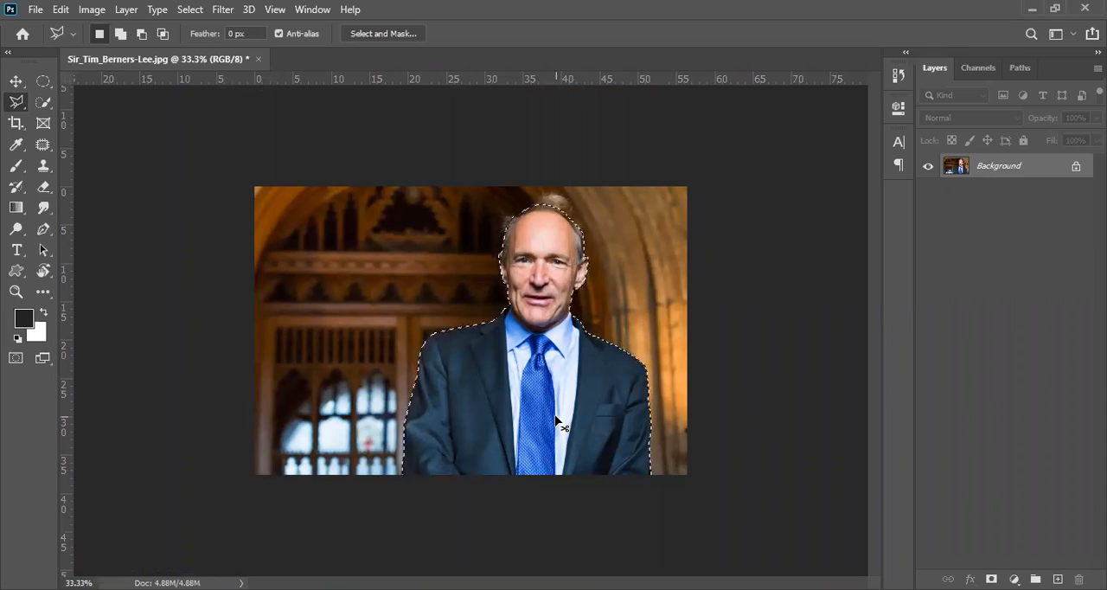
{"action": "key", "text": "ctrl+j"}
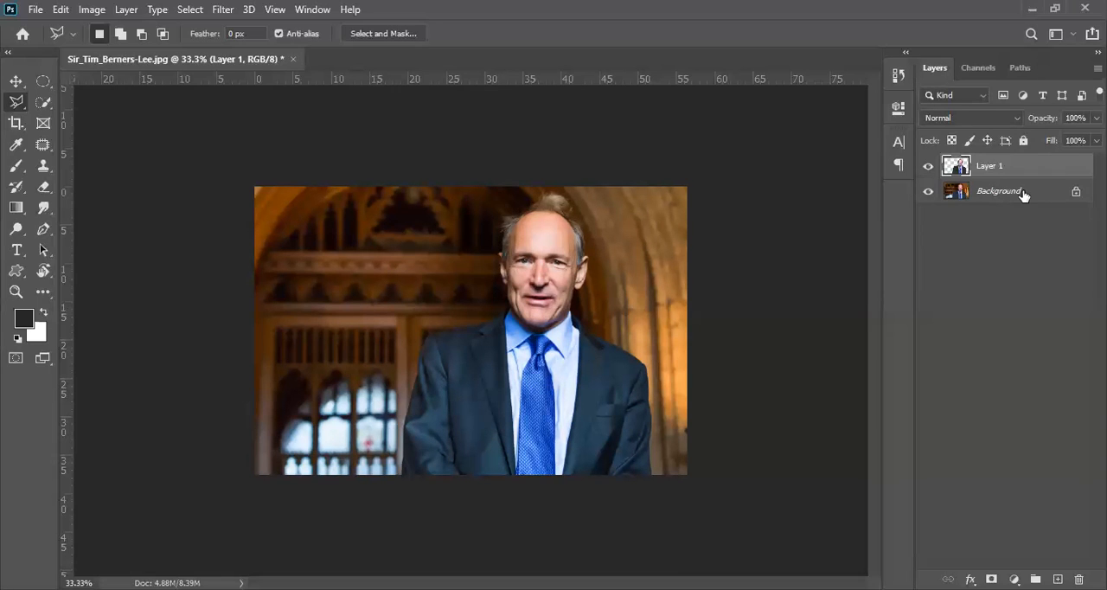
{"action": "left_click", "coordinate": [928, 166]}
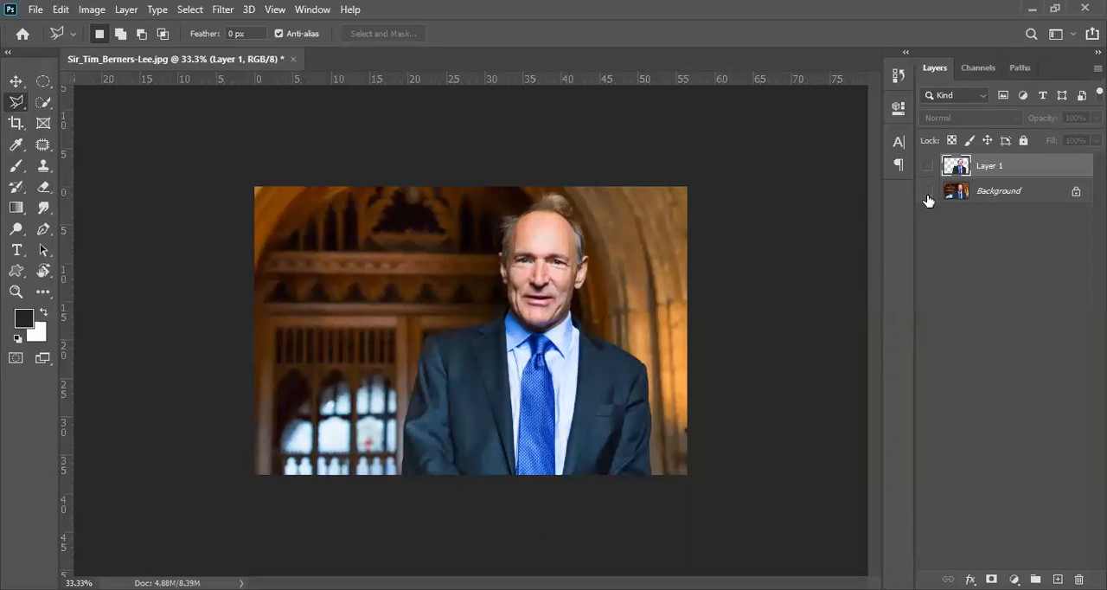
{"action": "left_click", "coordinate": [929, 191]}
{"action": "left_click", "coordinate": [929, 168]}
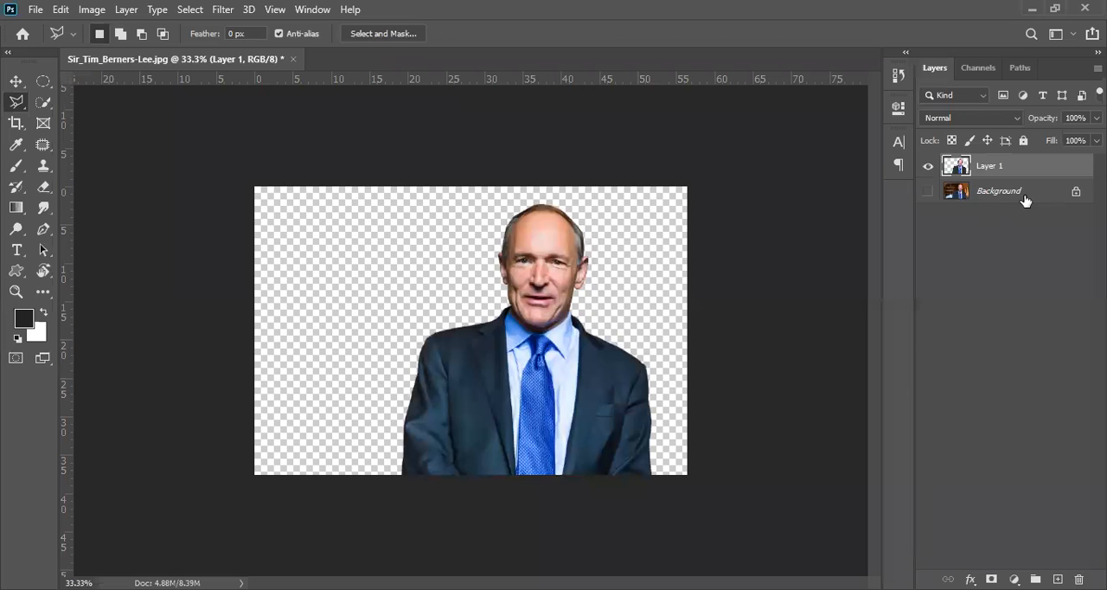
Hide Layer 1, and make the Background layer active and visible.
{"action": "left_click", "coordinate": [929, 169]}
{"action": "left_click", "coordinate": [930, 169]}
{"action": "left_click", "coordinate": [928, 166]}
{"action": "left_click", "coordinate": [938, 195]}
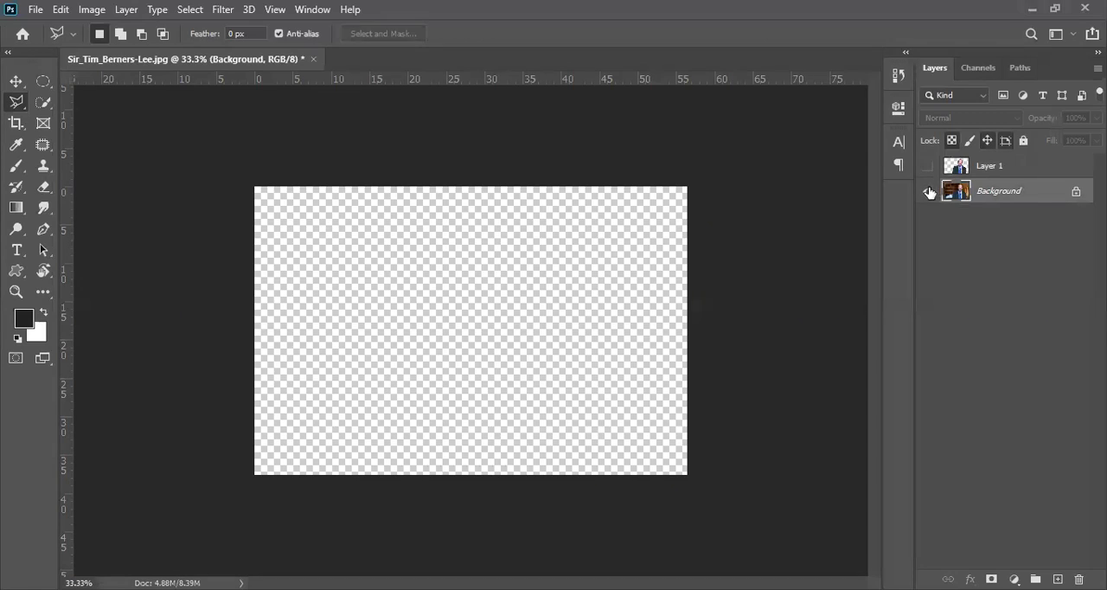
{"action": "left_click", "coordinate": [928, 191]}
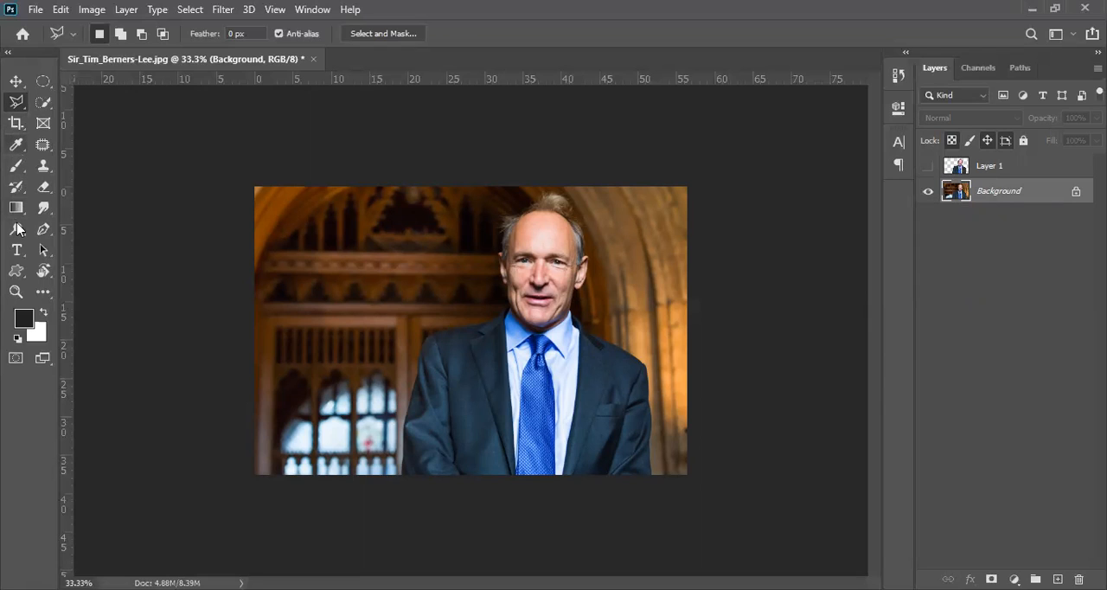
Paint dark strokes over the man and the doorway on the Background layer with a size 500 soft Brush.
{"action": "left_click", "coordinate": [16, 166]}
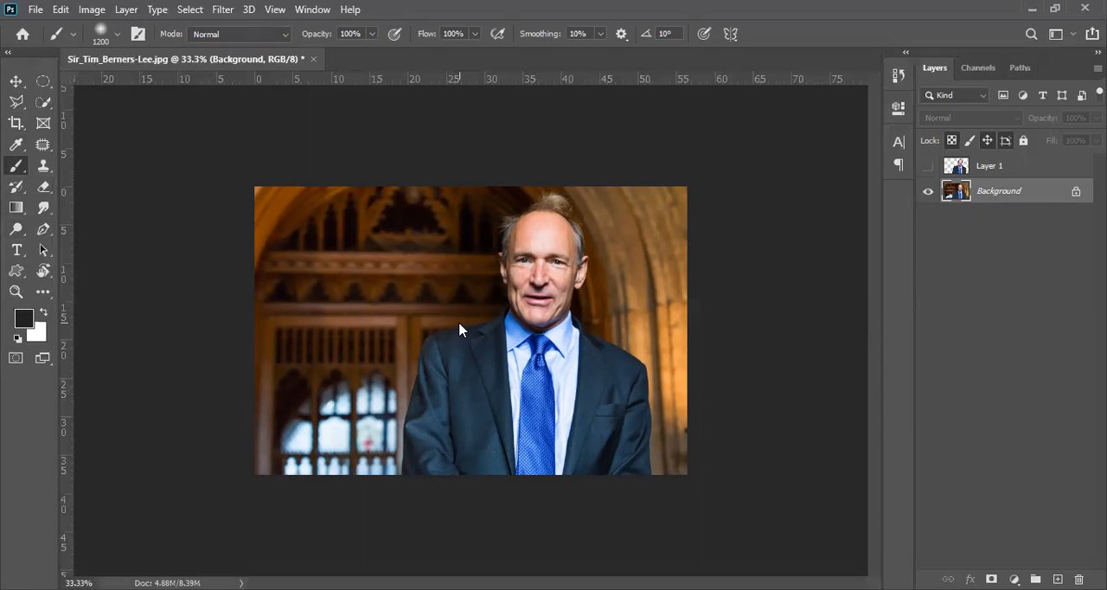
{"action": "key", "text": "bracketleft"}
{"action": "key", "text": "bracketleft"}
{"action": "key", "text": "bracketleft"}
{"action": "key", "text": "bracketleft"}
{"action": "key", "text": "bracketleft"}
{"action": "key", "text": "bracketleft"}
{"action": "key", "text": "bracketleft"}
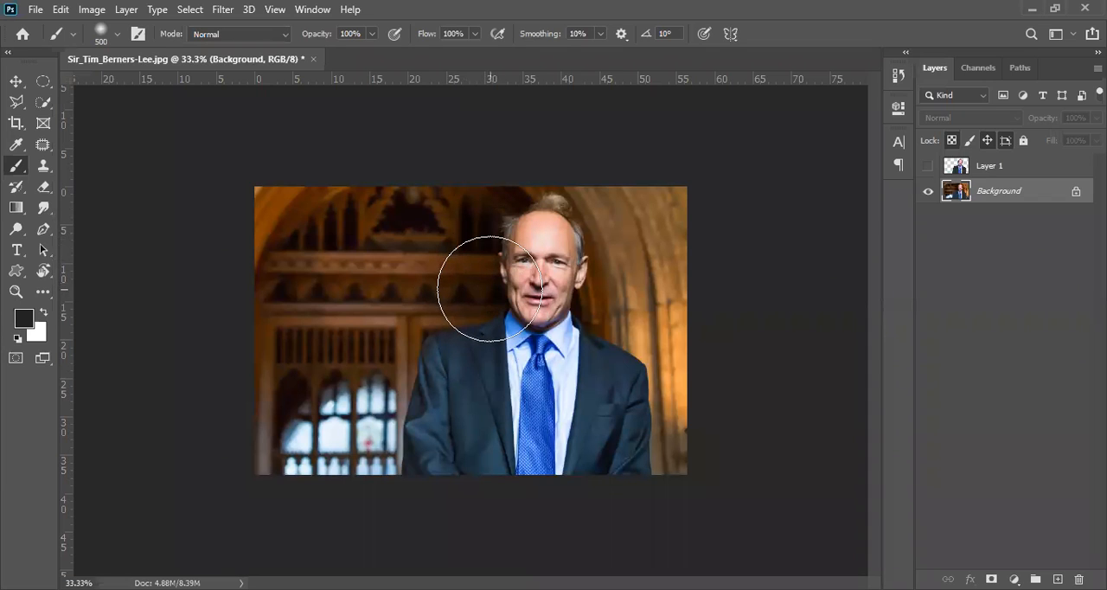
{"action": "left_click", "coordinate": [484, 253]}
{"action": "mouse_move", "coordinate": [469, 282]}
{"action": "left_mouse_down"}
{"action": "mouse_move", "coordinate": [449, 322]}
{"action": "mouse_move", "coordinate": [499, 278]}
{"action": "mouse_move", "coordinate": [478, 291]}
{"action": "mouse_move", "coordinate": [491, 216]}
{"action": "mouse_move", "coordinate": [485, 302]}
{"action": "mouse_move", "coordinate": [466, 294]}
{"action": "mouse_move", "coordinate": [453, 317]}
{"action": "mouse_move", "coordinate": [450, 288]}
{"action": "left_mouse_up"}
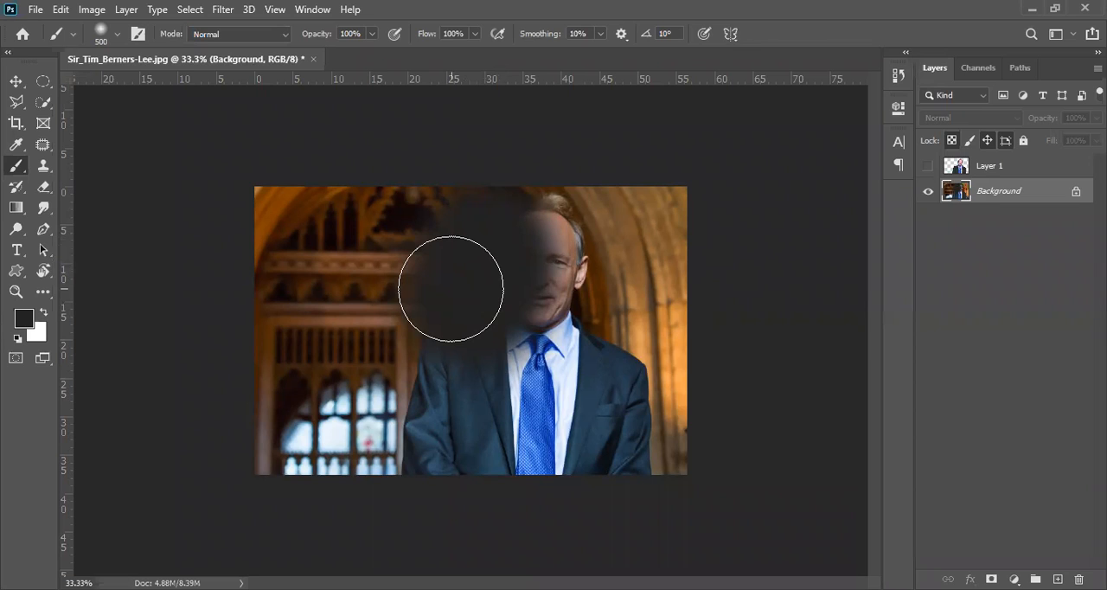
{"action": "mouse_move", "coordinate": [451, 288]}
{"action": "left_mouse_down"}
{"action": "mouse_move", "coordinate": [374, 470]}
{"action": "mouse_move", "coordinate": [427, 276]}
{"action": "mouse_move", "coordinate": [475, 170]}
{"action": "left_mouse_up"}
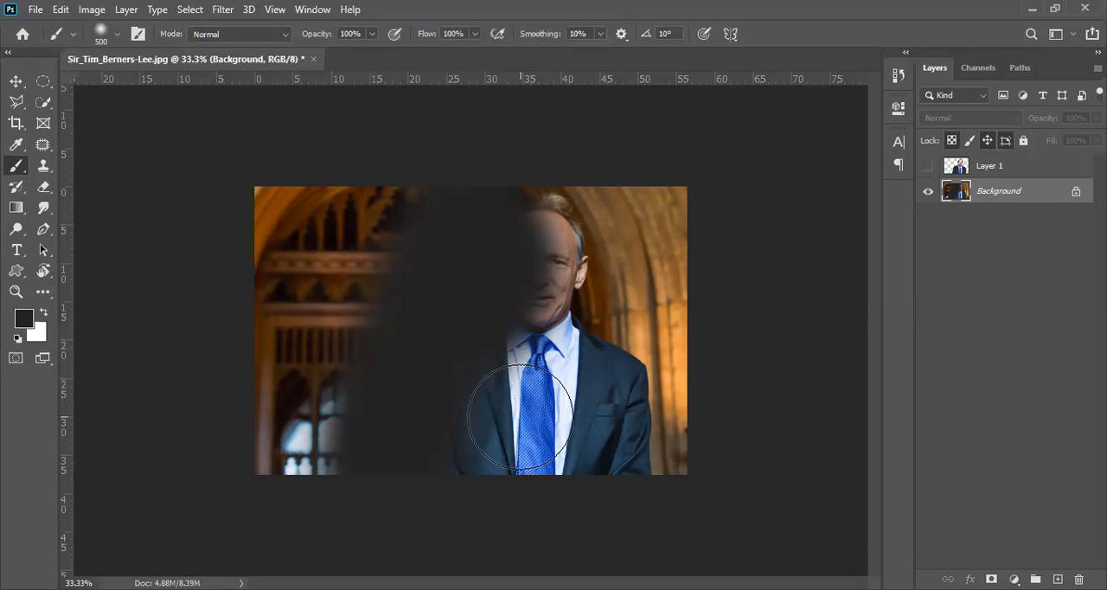
Undo the dark brush strokes painted on the Background layer.
{"action": "key", "text": "ctrl+z"}
{"action": "key", "text": "ctrl+z"}
{"action": "key", "text": "ctrl+z"}
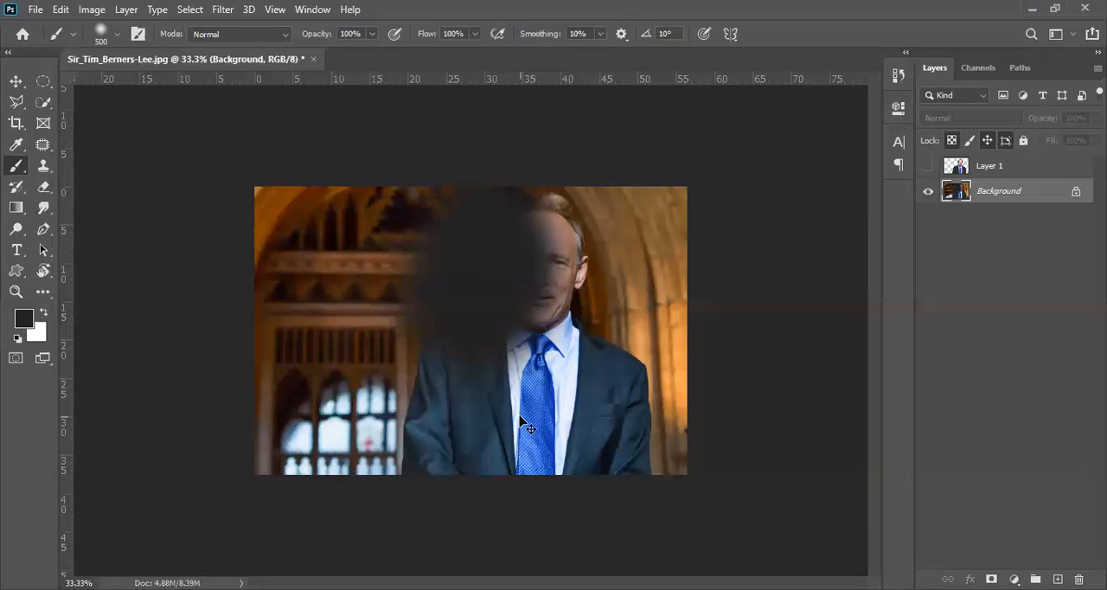
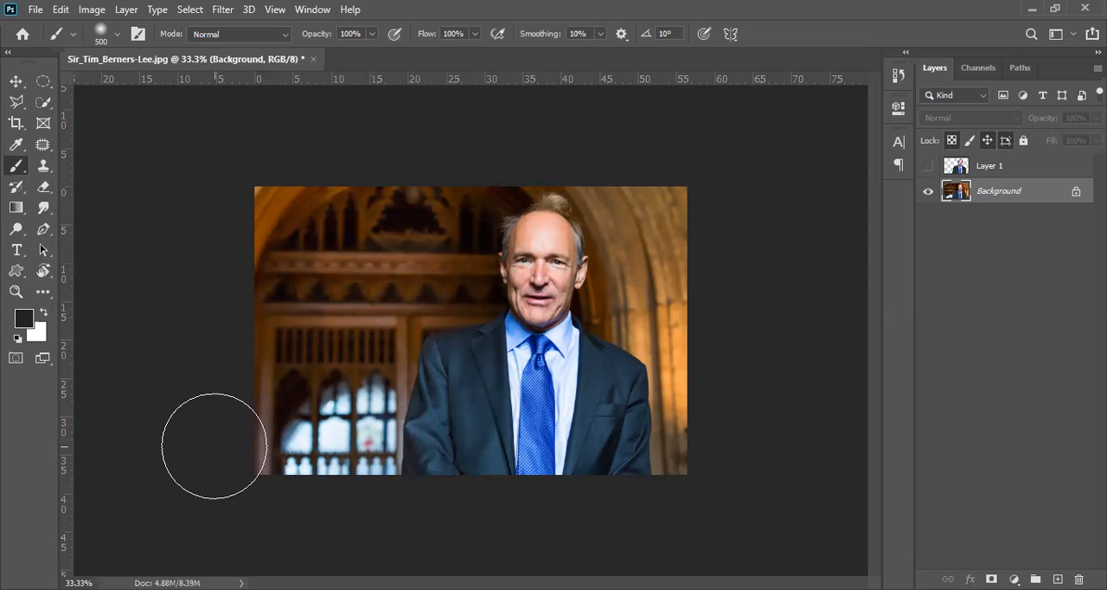
Paint dark strokes over the man's head, shoulders and jacket on the Background layer with the size 500 soft Brush.
{"action": "left_click", "coordinate": [517, 222]}
{"action": "mouse_move", "coordinate": [517, 223]}
{"action": "left_mouse_down"}
{"action": "mouse_move", "coordinate": [500, 308]}
{"action": "mouse_move", "coordinate": [441, 327]}
{"action": "mouse_move", "coordinate": [421, 350]}
{"action": "mouse_move", "coordinate": [390, 507]}
{"action": "left_mouse_up"}
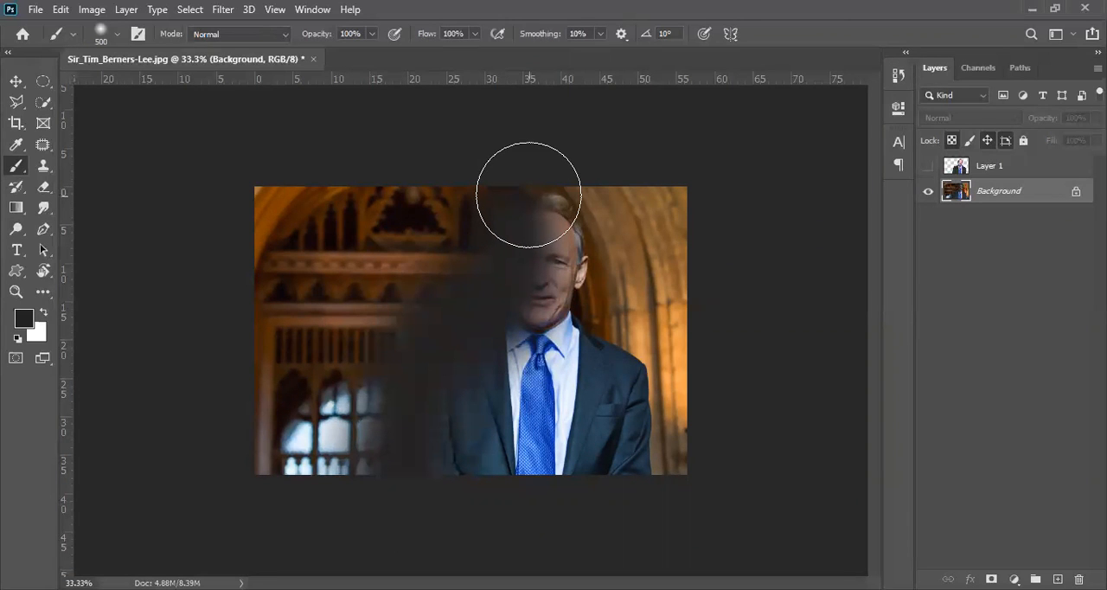
{"action": "mouse_move", "coordinate": [560, 217]}
{"action": "left_mouse_down"}
{"action": "mouse_move", "coordinate": [586, 240]}
{"action": "mouse_move", "coordinate": [581, 327]}
{"action": "mouse_move", "coordinate": [628, 360]}
{"action": "left_mouse_up"}
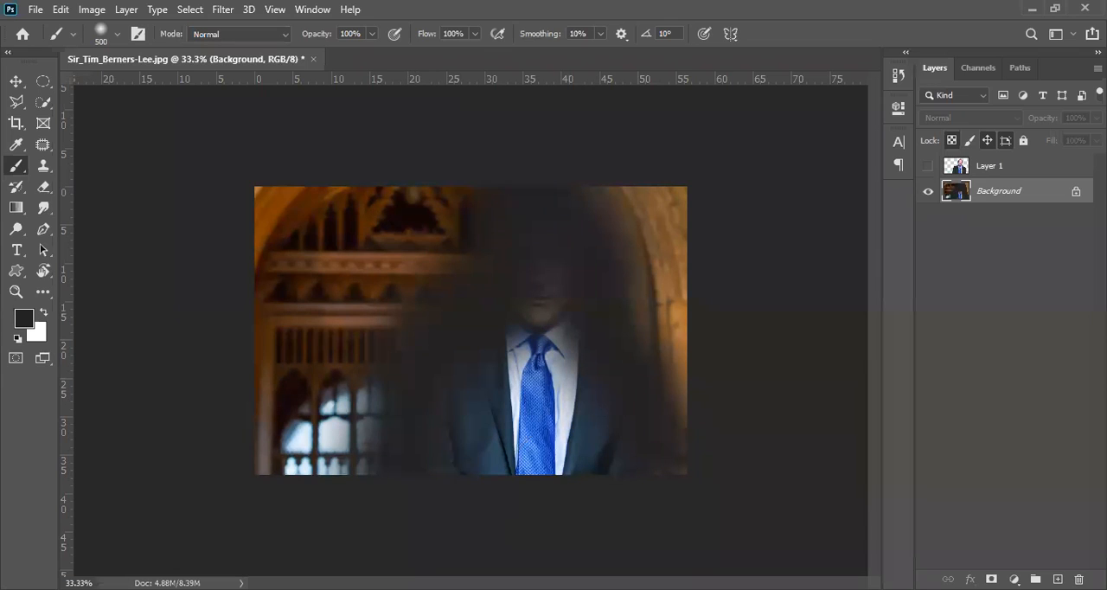
Choose the Polygonal Lasso tool, and make Layer 1 active and visible above the painted Background.
{"action": "left_click", "coordinate": [17, 102]}
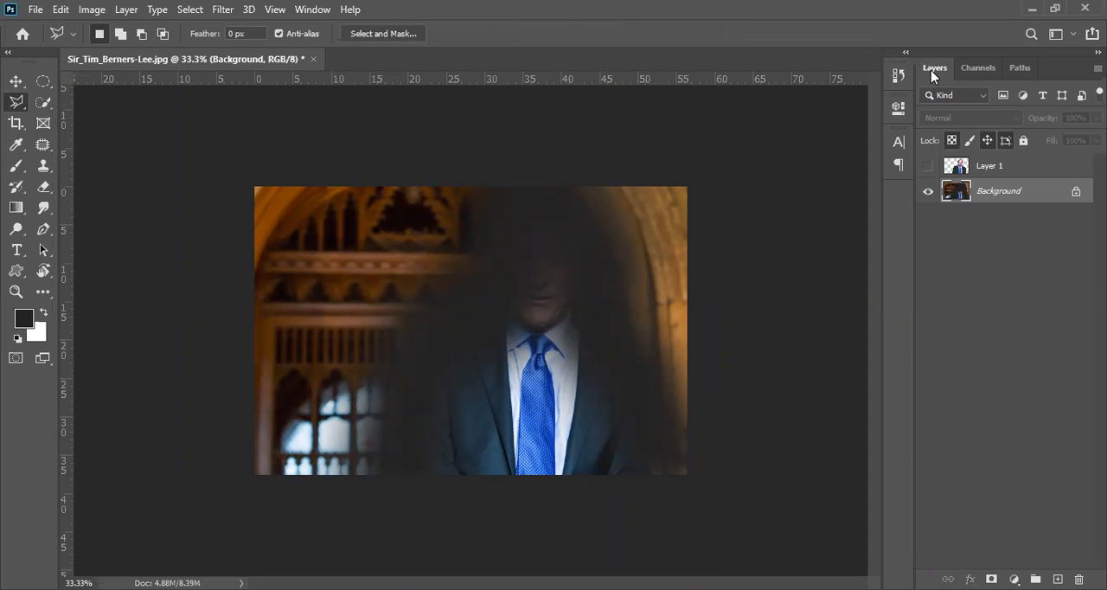
{"action": "left_click", "coordinate": [1008, 169]}
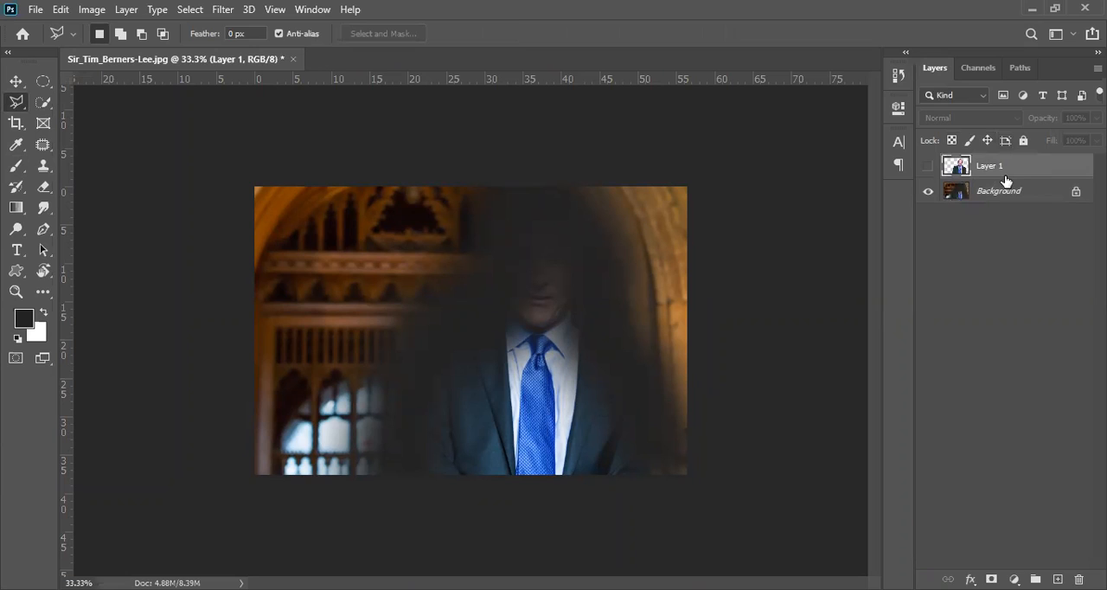
{"action": "left_click", "coordinate": [927, 167]}
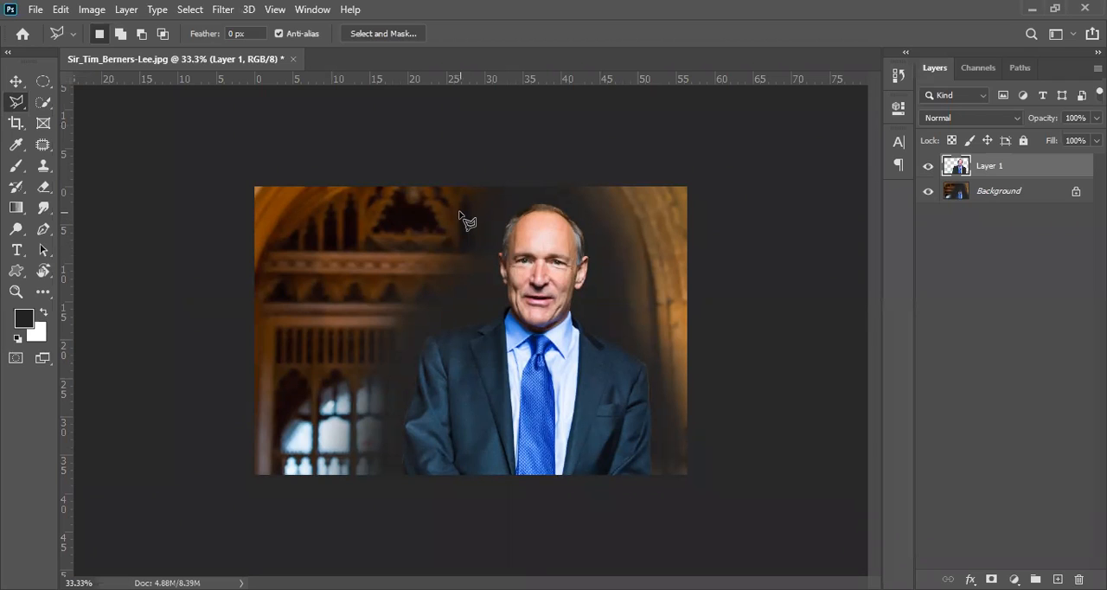
Undo the brush strokes and the layer copy, and bring back the selection around the man.
{"action": "left_click", "coordinate": [929, 167]}
{"action": "key", "text": "ctrl+z"}
{"action": "key", "text": "ctrl+z"}
{"action": "key", "text": "ctrl+z"}
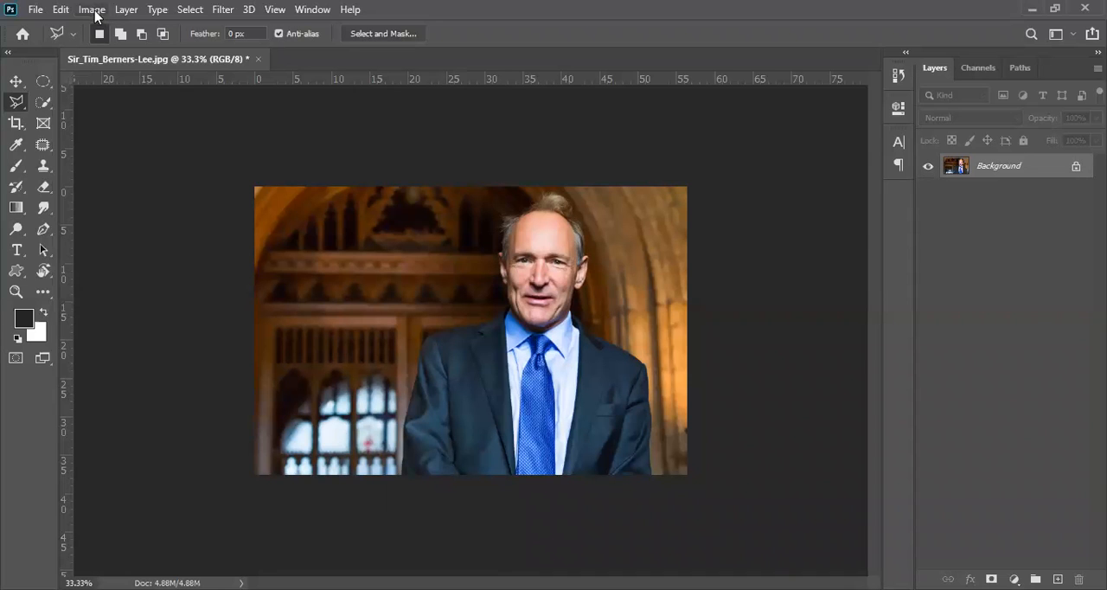
{"action": "left_click", "coordinate": [61, 10]}
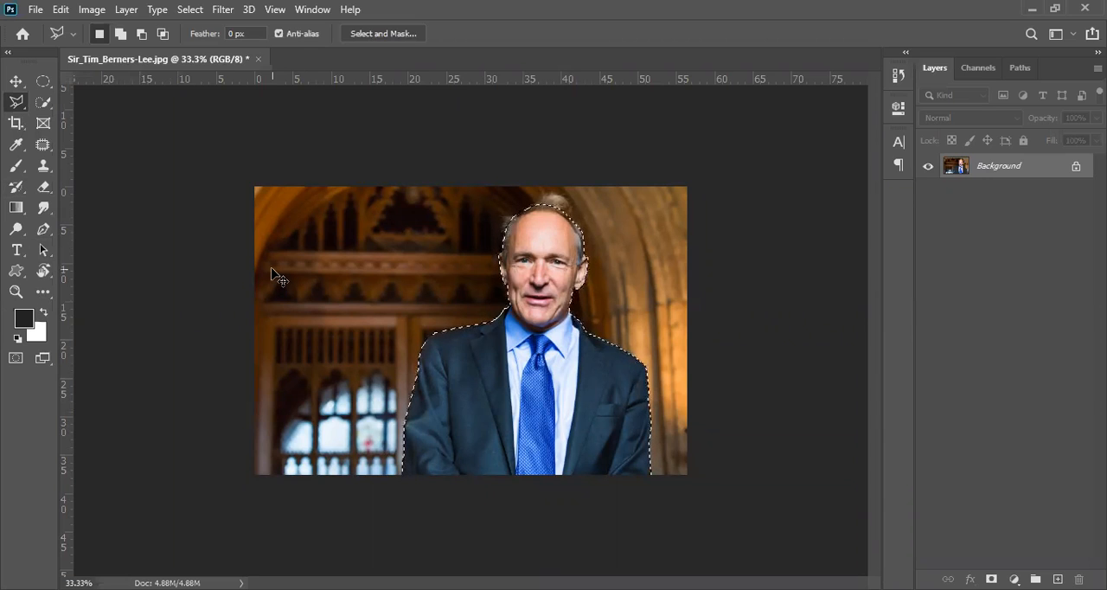
Copy the selected man to a new layer, hide that layer and make the Background layer active.
{"action": "key", "text": "ctrl+j"}
{"action": "left_click", "coordinate": [928, 165]}
{"action": "left_click", "coordinate": [995, 192]}
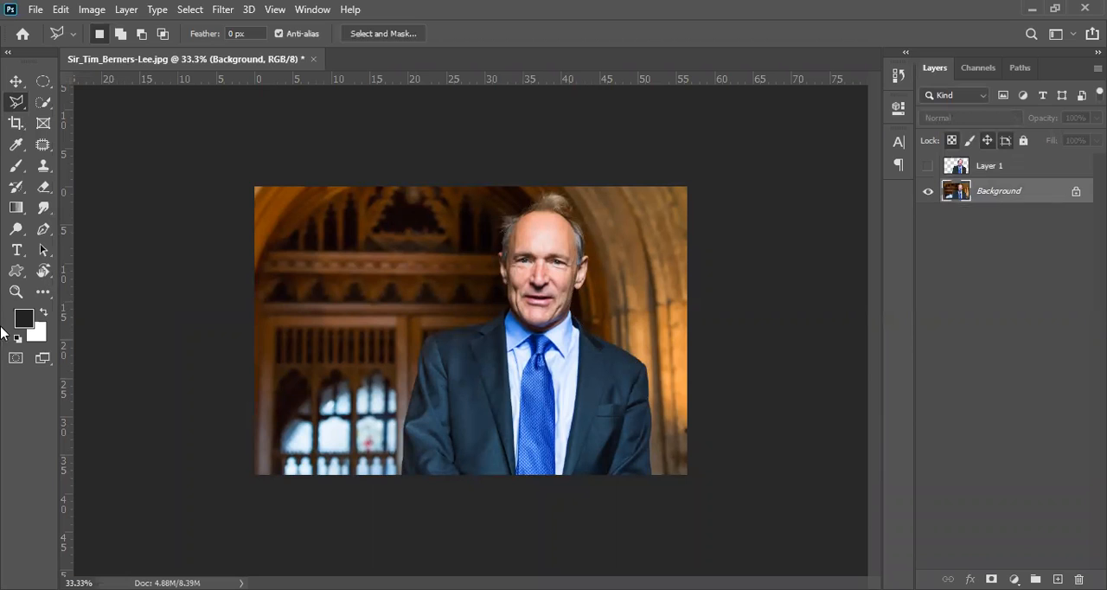
Paint dark Brush strokes over the man on the Background layer, and undo both the strokes and the layer copy.
{"action": "left_click", "coordinate": [16, 165]}
{"action": "mouse_move", "coordinate": [434, 473]}
{"action": "left_mouse_down"}
{"action": "mouse_move", "coordinate": [445, 470]}
{"action": "mouse_move", "coordinate": [445, 401]}
{"action": "mouse_move", "coordinate": [494, 323]}
{"action": "mouse_move", "coordinate": [511, 248]}
{"action": "mouse_move", "coordinate": [539, 215]}
{"action": "mouse_move", "coordinate": [563, 251]}
{"action": "mouse_move", "coordinate": [570, 318]}
{"action": "mouse_move", "coordinate": [601, 346]}
{"action": "mouse_move", "coordinate": [620, 470]}
{"action": "mouse_move", "coordinate": [561, 480]}
{"action": "mouse_move", "coordinate": [430, 469]}
{"action": "mouse_move", "coordinate": [510, 240]}
{"action": "mouse_move", "coordinate": [526, 213]}
{"action": "mouse_move", "coordinate": [560, 241]}
{"action": "left_mouse_up"}
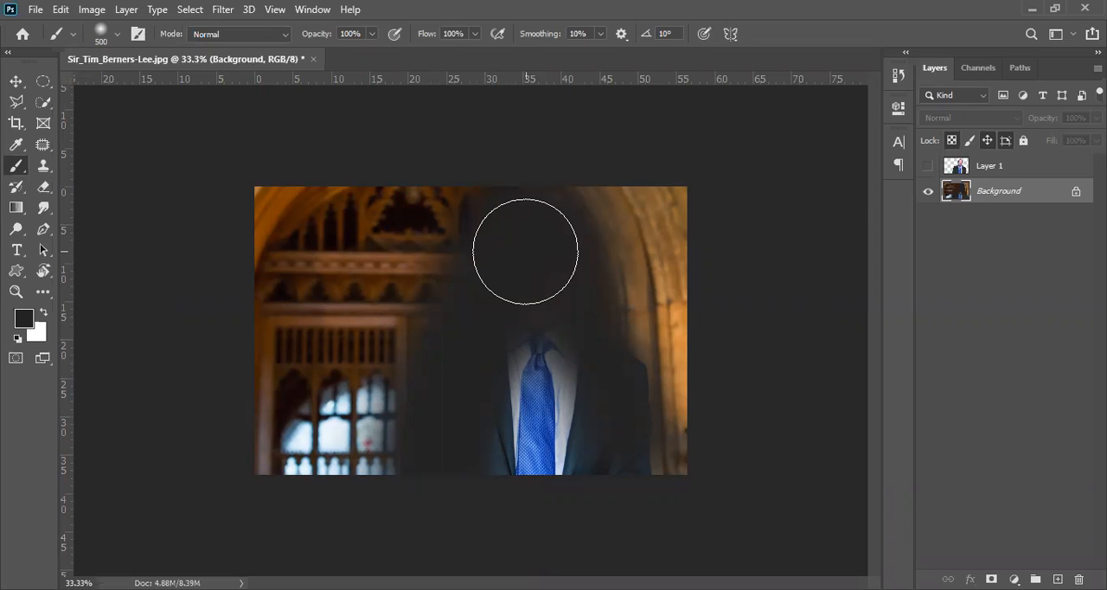
{"action": "key", "text": "ctrl+z"}
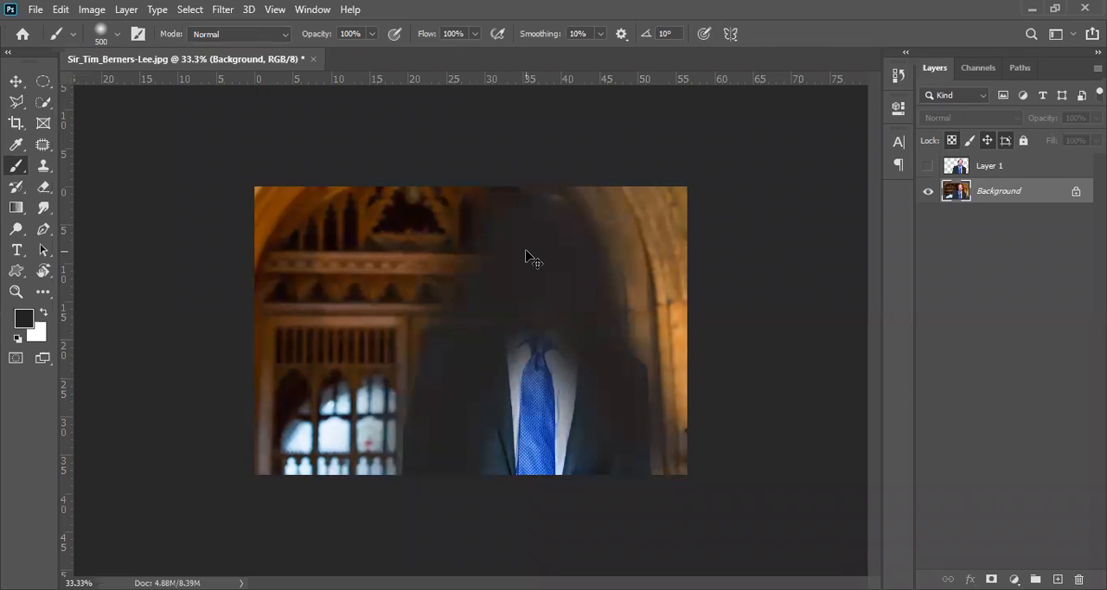
{"action": "key", "text": "ctrl+z"}
{"action": "key", "text": "ctrl+z"}
{"action": "key", "text": "ctrl+z"}
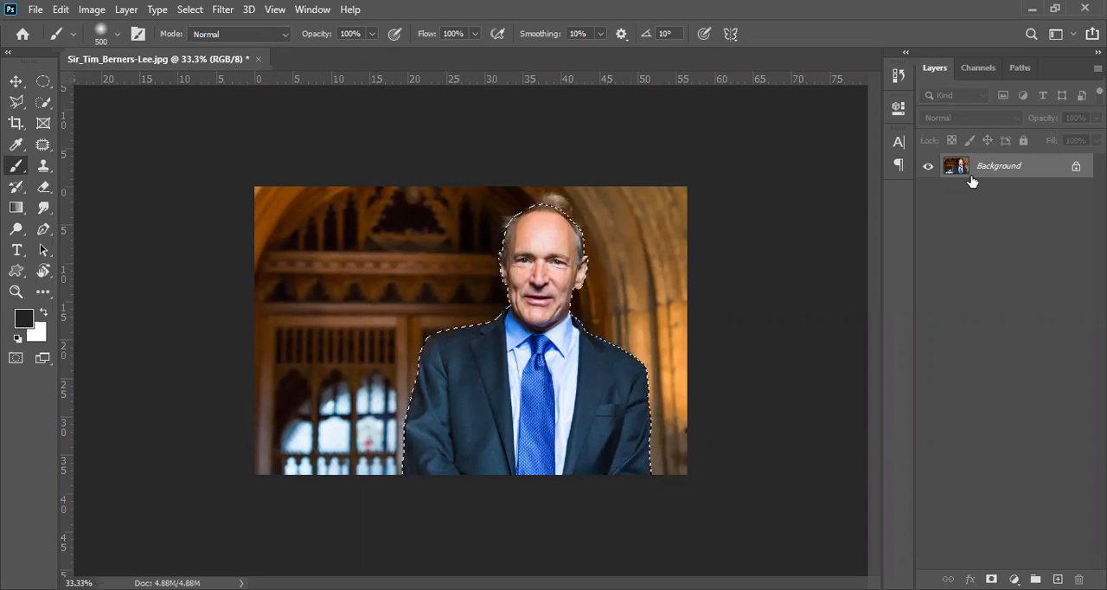
Copy the selected man to a new layer, and check the cutout by hiding and showing the Background.
{"action": "key", "text": "ctrl+j"}
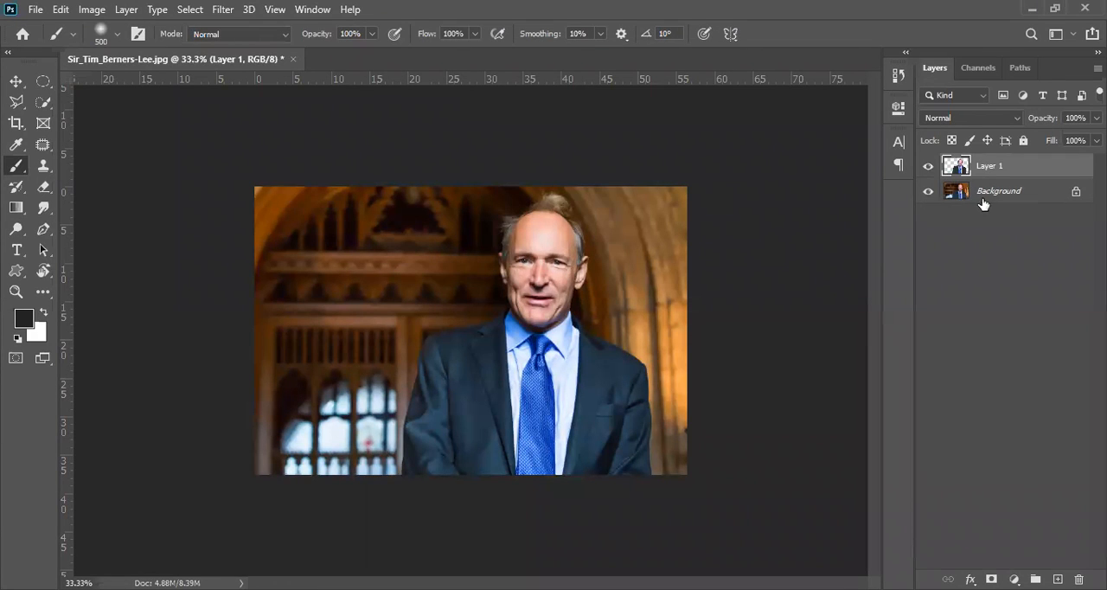
{"action": "left_click", "coordinate": [929, 192]}
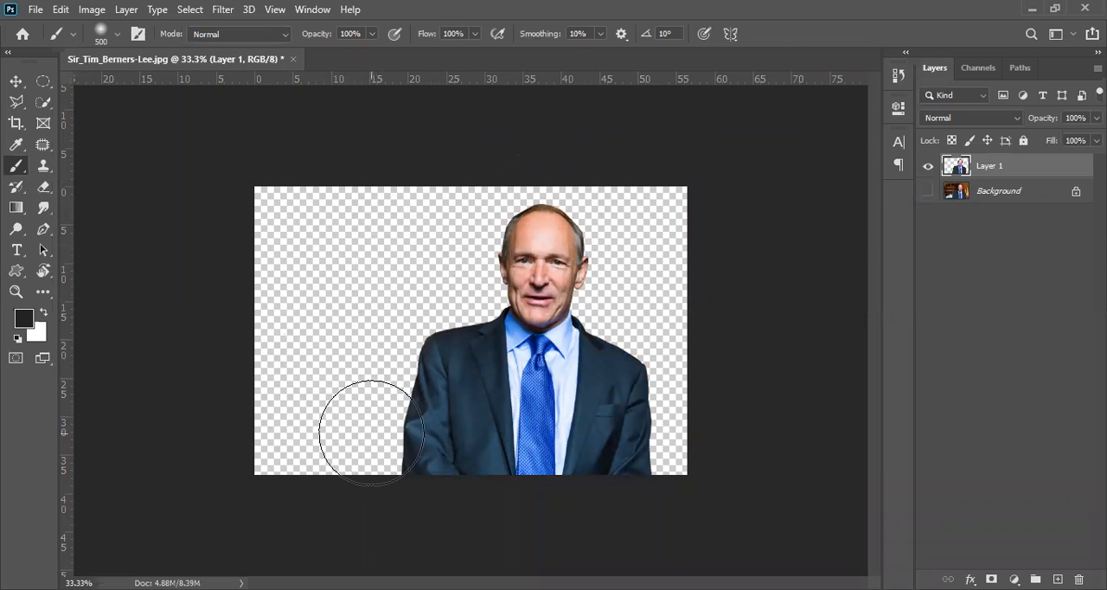
{"action": "left_click", "coordinate": [928, 193]}
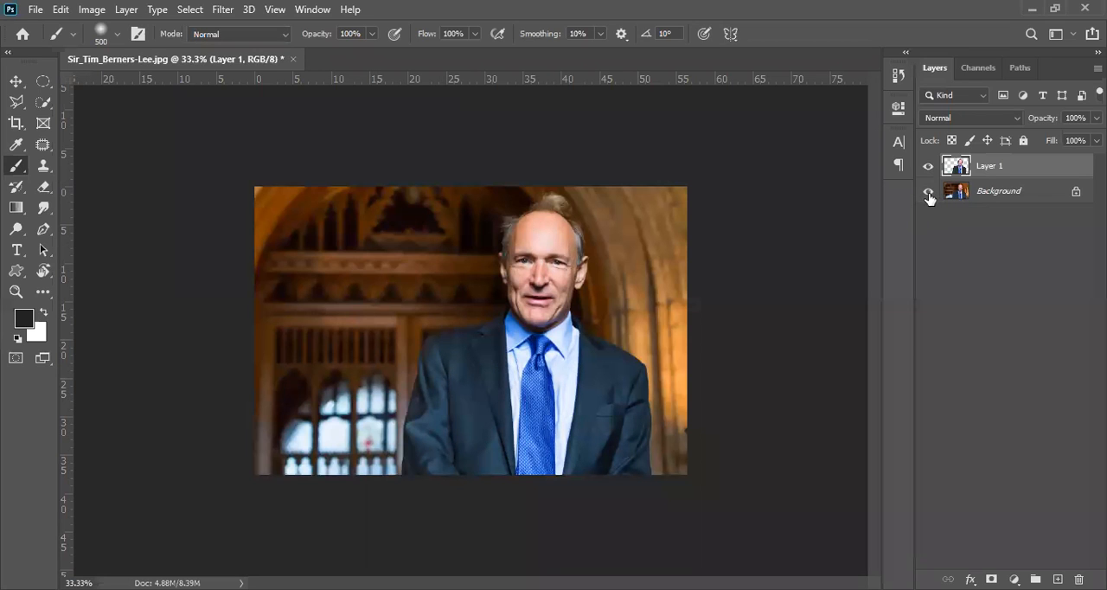
Add a new empty layer directly above the Background layer and below the man's cutout.
{"action": "left_click", "coordinate": [997, 198]}
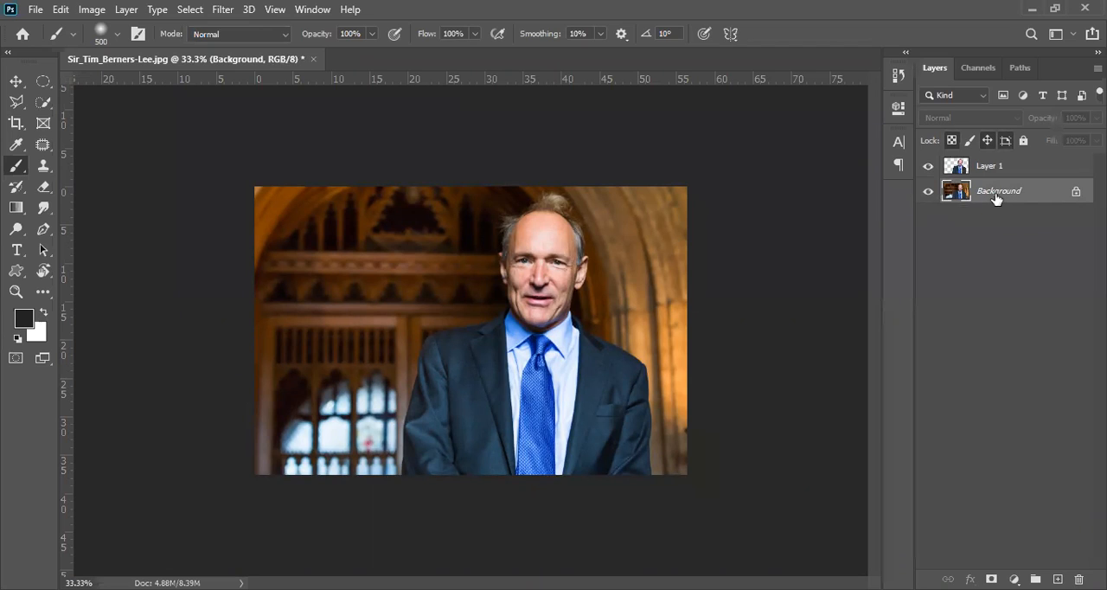
{"action": "left_click", "coordinate": [1001, 171]}
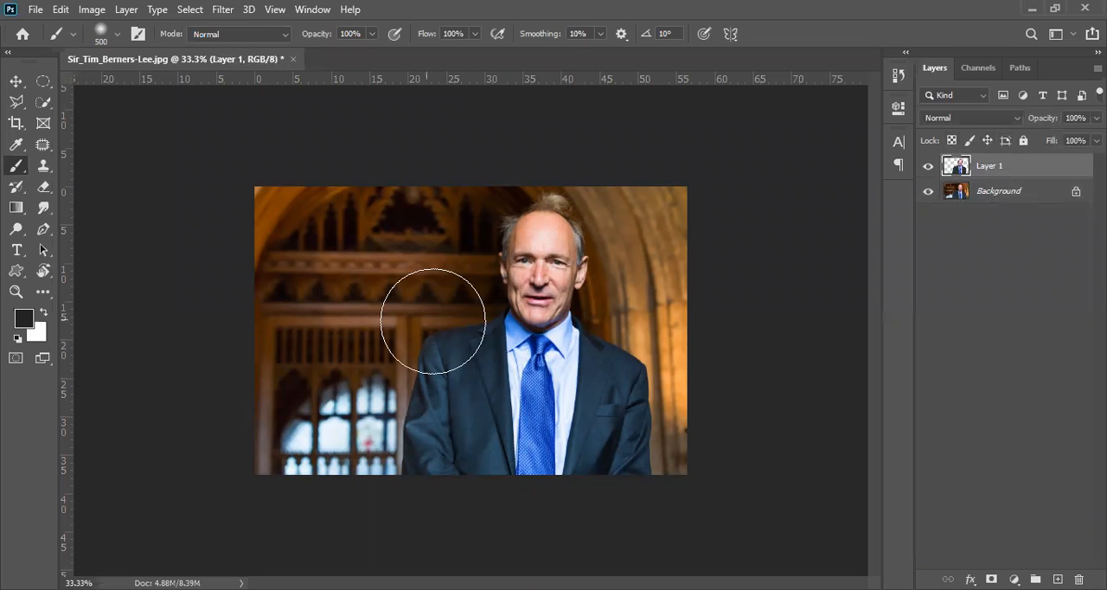
{"action": "left_click", "coordinate": [982, 200]}
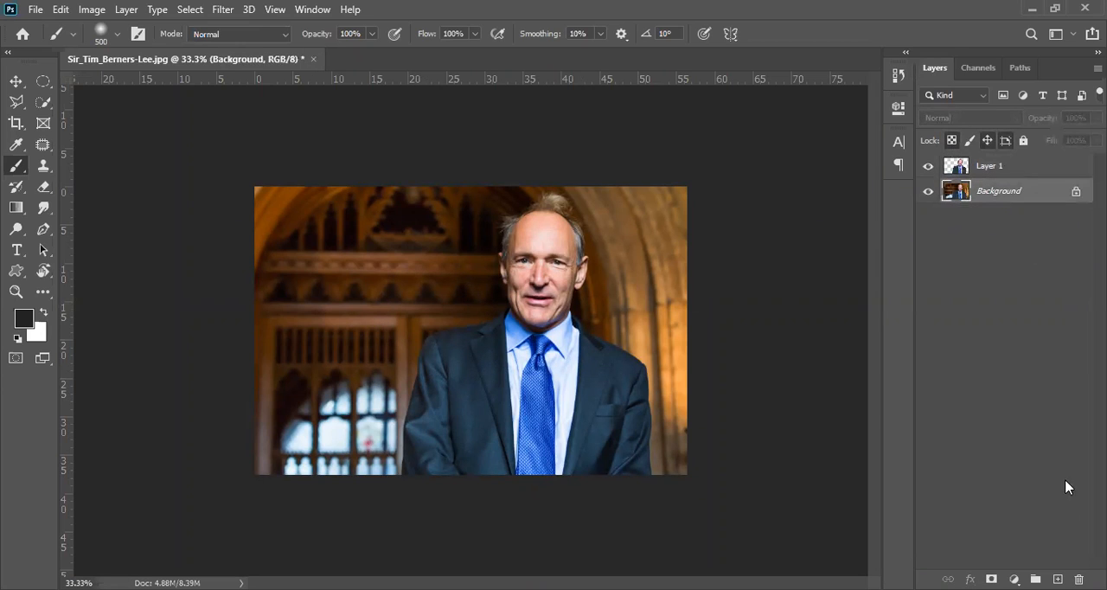
{"action": "left_click", "coordinate": [1057, 579]}
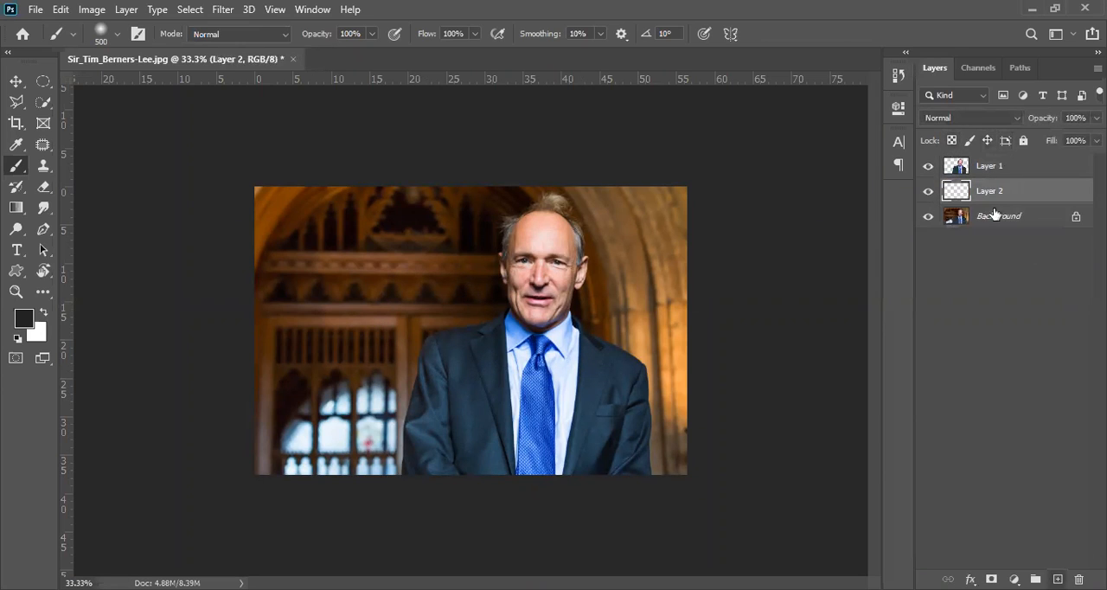
Hide Layer 1 and Layer 2, and make the visible Background layer active.
{"action": "left_click", "coordinate": [927, 192]}
{"action": "left_click", "coordinate": [928, 171]}
{"action": "left_click", "coordinate": [932, 220]}
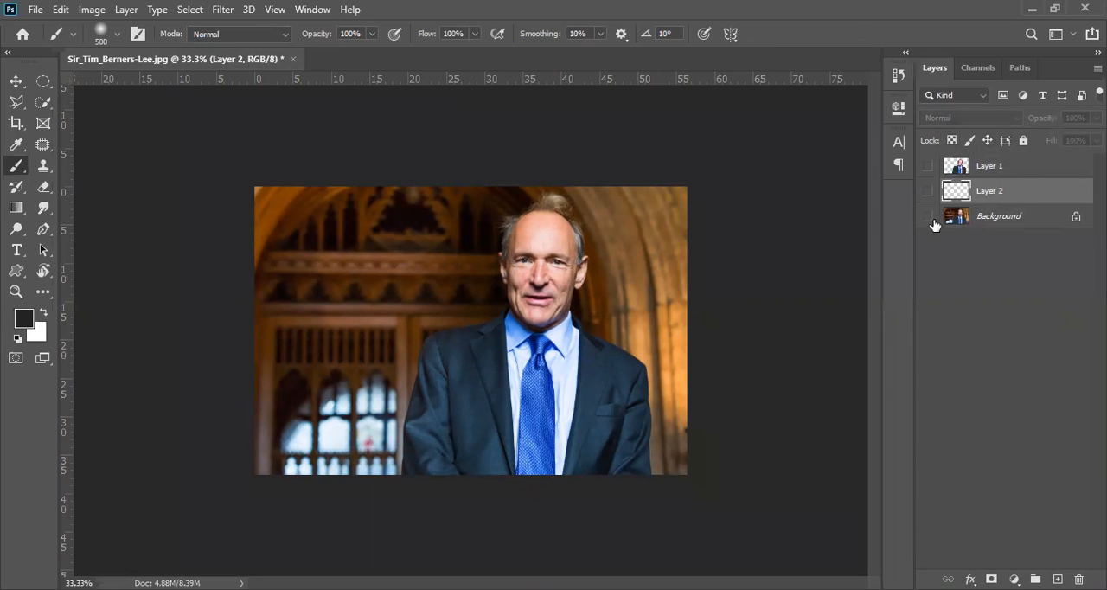
{"action": "left_click", "coordinate": [928, 217]}
{"action": "left_click", "coordinate": [983, 225]}
Try a dark Brush stroke across the man's face on the Background layer, and undo it.
{"action": "mouse_move", "coordinate": [434, 290]}
{"action": "left_mouse_down"}
{"action": "mouse_move", "coordinate": [548, 277]}
{"action": "mouse_move", "coordinate": [605, 285]}
{"action": "left_mouse_up"}
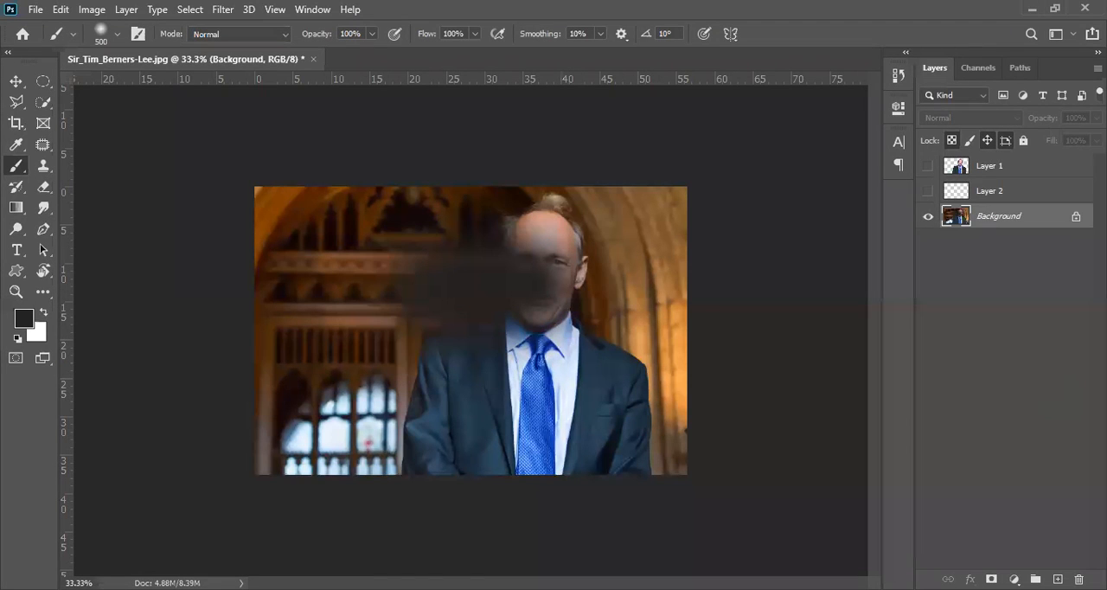
{"action": "left_click", "coordinate": [928, 216]}
{"action": "left_click", "coordinate": [928, 216]}
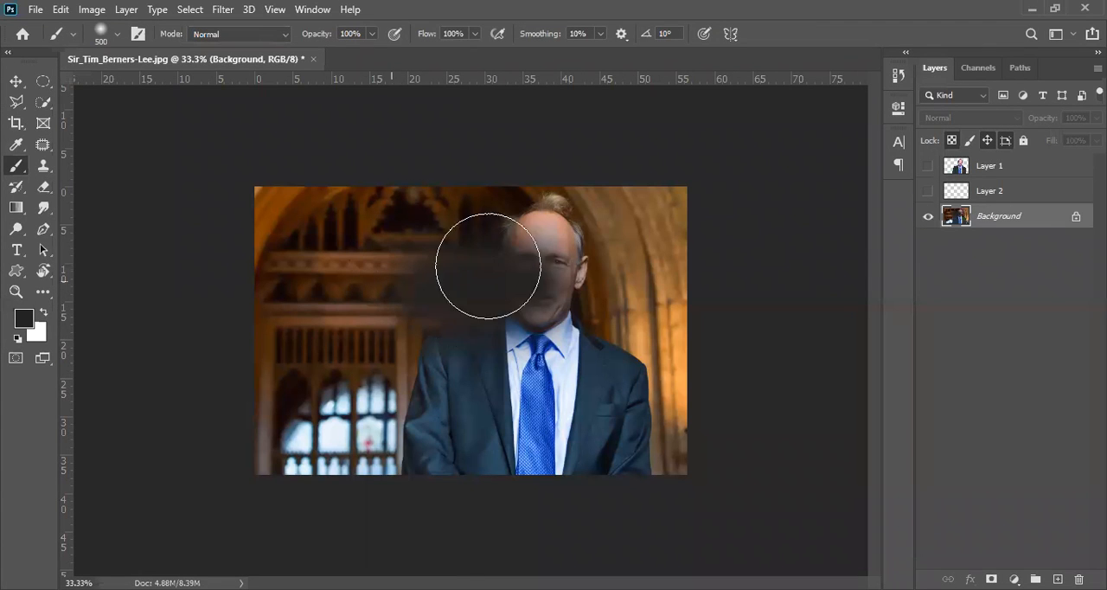
{"action": "key", "text": "ctrl+z"}
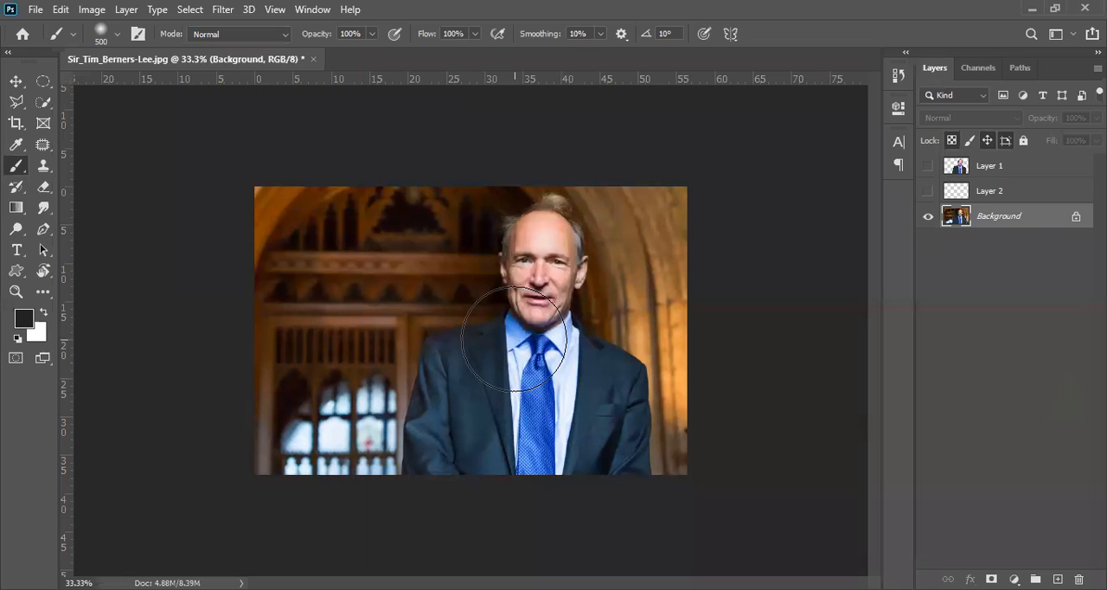
Make the empty Layer 2 active and visible above the Background.
{"action": "left_click", "coordinate": [999, 195]}
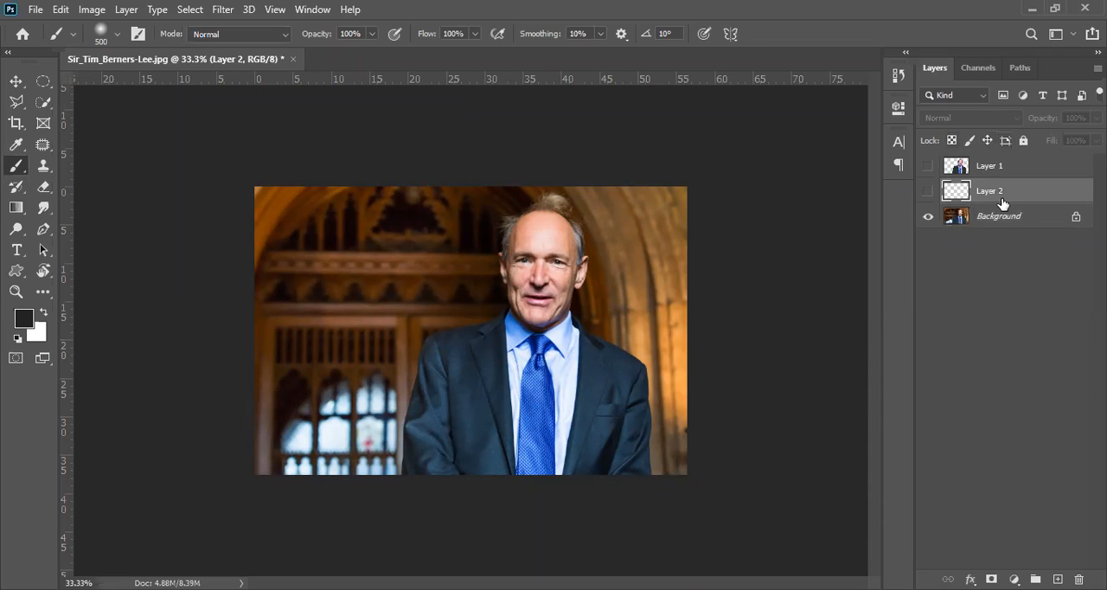
{"action": "left_click", "coordinate": [961, 169]}
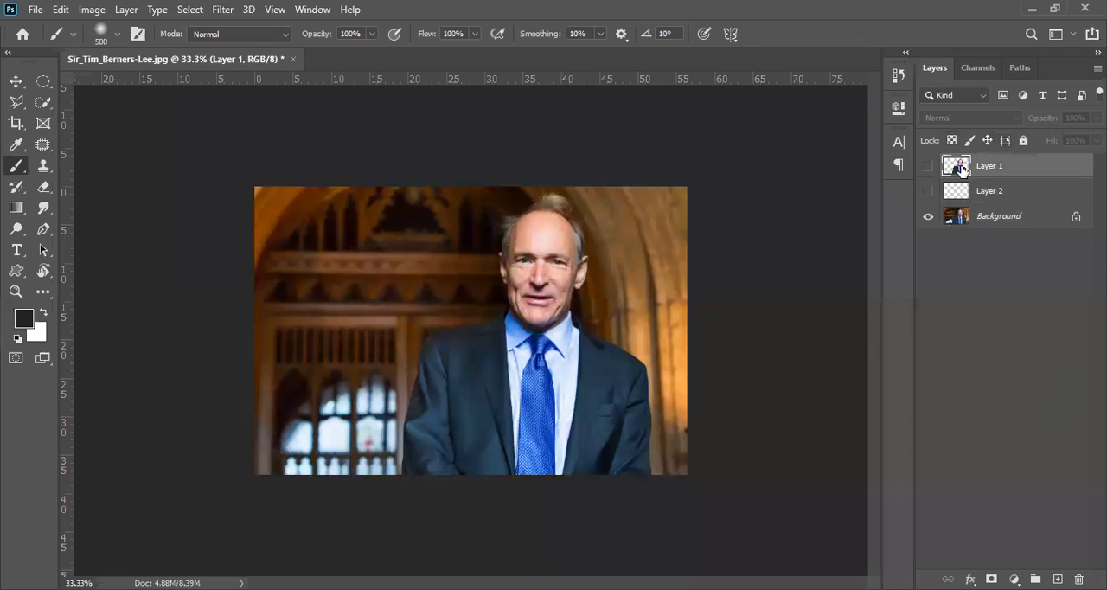
{"action": "left_click", "coordinate": [968, 222]}
{"action": "left_click", "coordinate": [982, 190]}
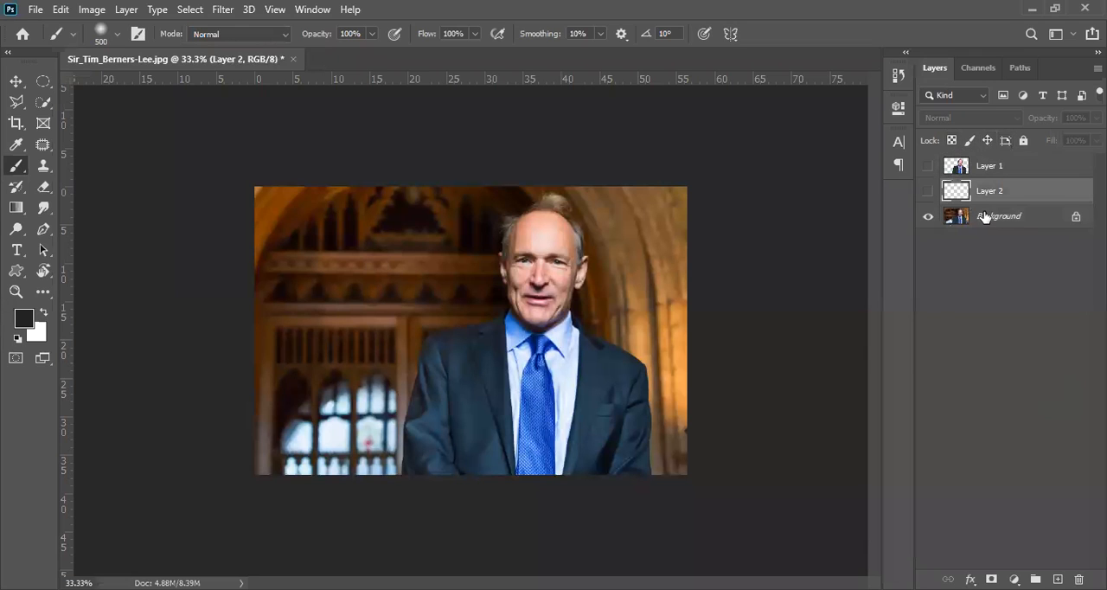
{"action": "left_click", "coordinate": [929, 191]}
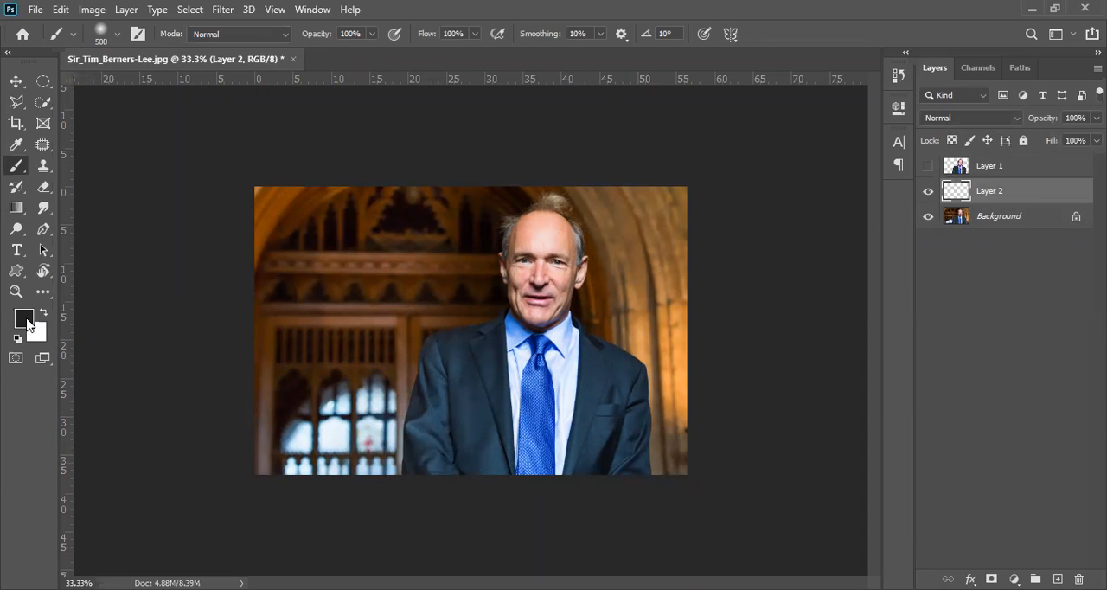
Set the foreground color to bright blue 25a5ff.
{"action": "left_click", "coordinate": [24, 319]}
{"action": "left_click_drag", "start_coordinate": [493, 154], "coordinate": [141, 90]}
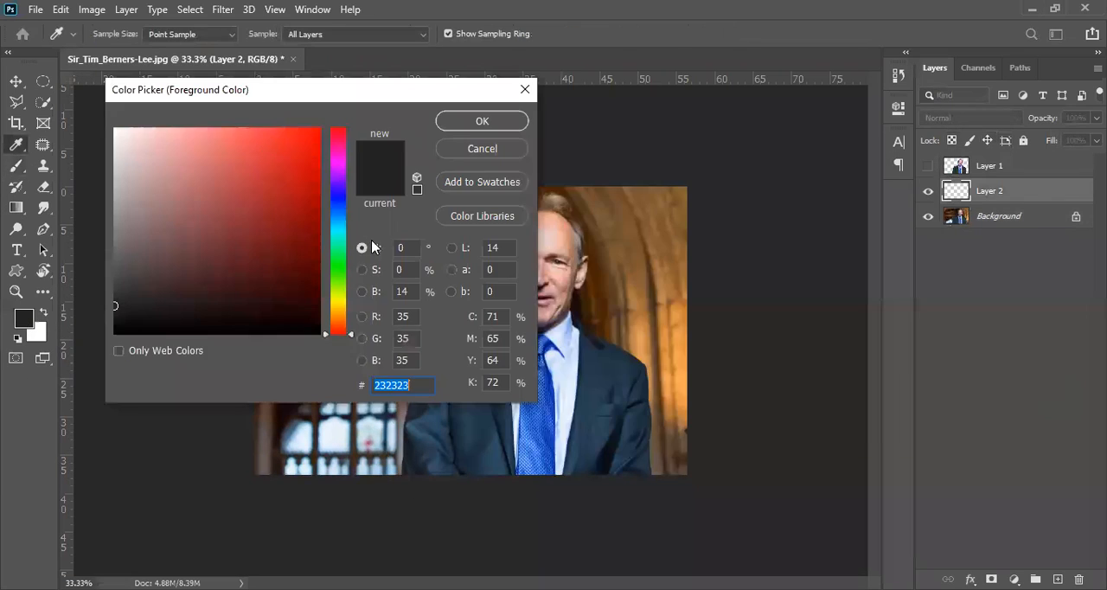
{"action": "left_click", "coordinate": [338, 314]}
{"action": "left_click", "coordinate": [333, 142]}
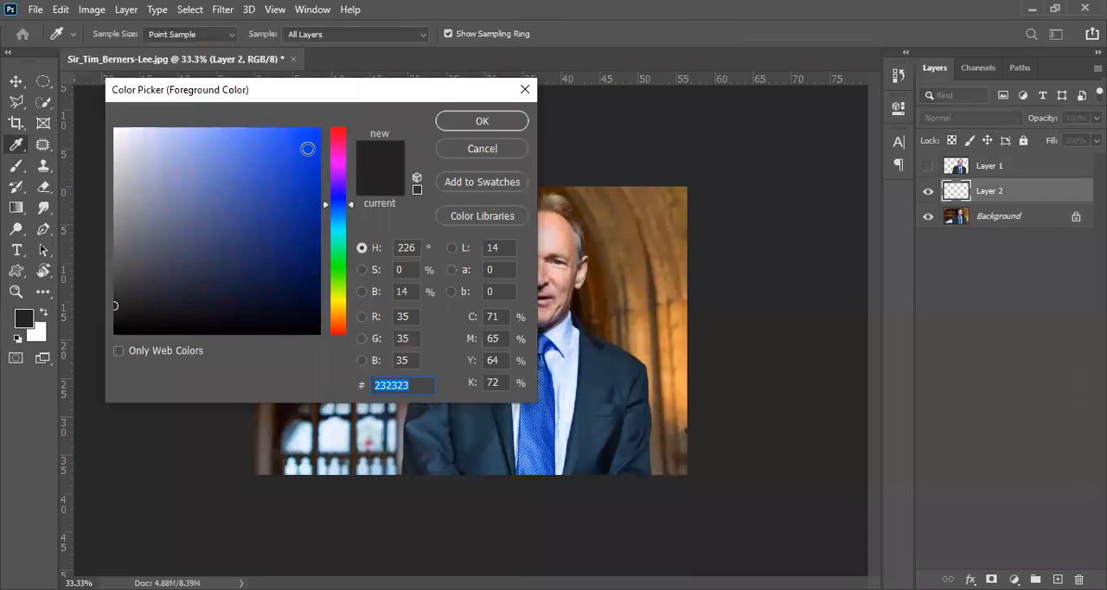
{"action": "left_click", "coordinate": [333, 216]}
{"action": "left_click", "coordinate": [290, 128]}
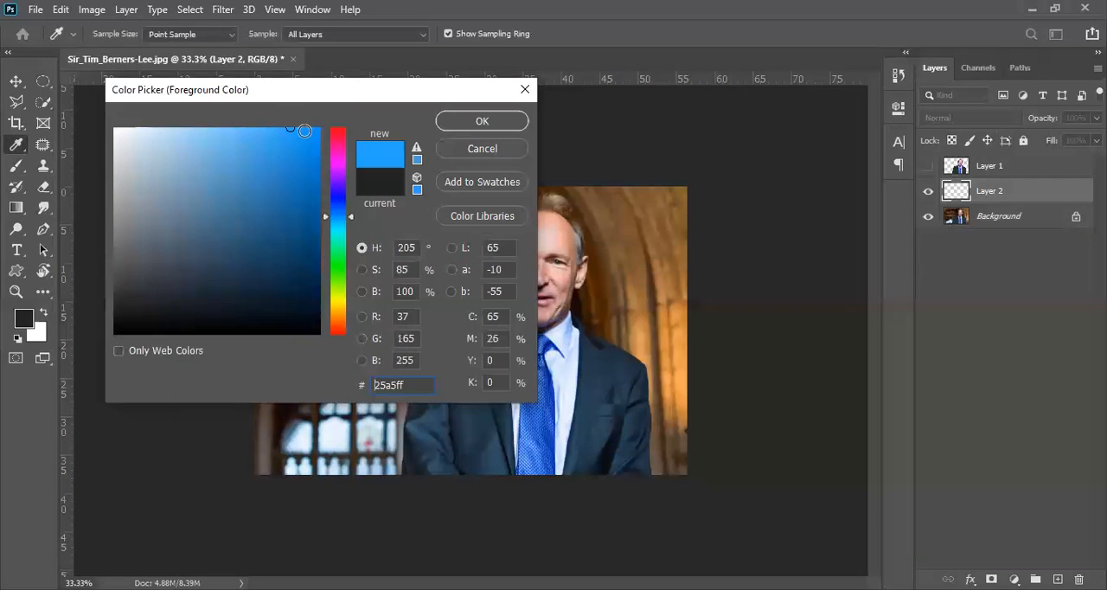
{"action": "left_click", "coordinate": [479, 122]}
Paint blue strokes over the man on Layer 2 with the size 500 soft Brush, and make Layer 1 active and visible above them.
{"action": "key", "text": "b"}
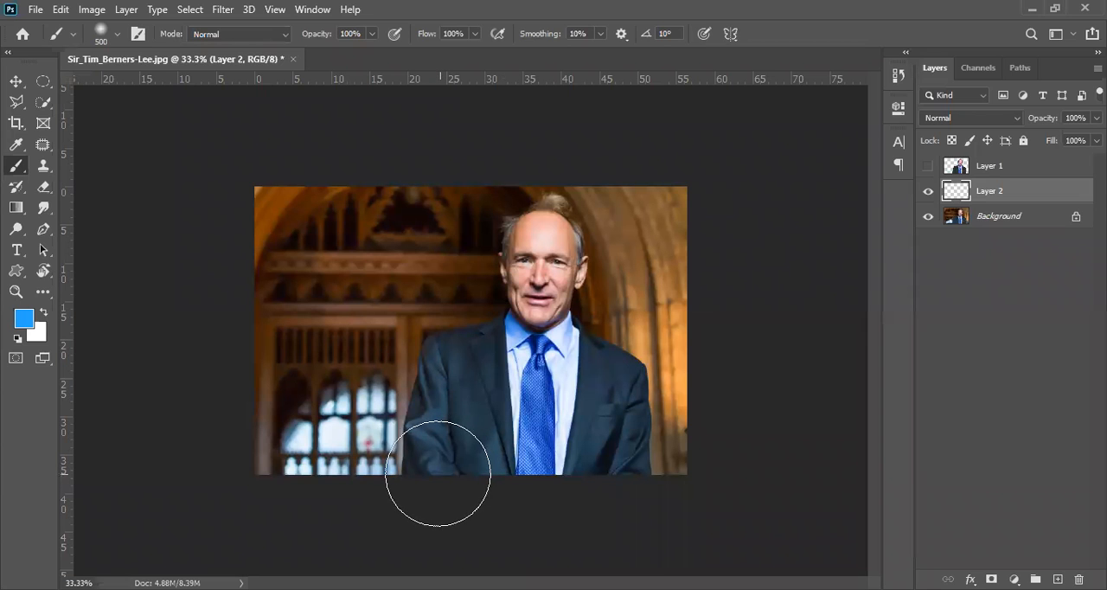
{"action": "mouse_move", "coordinate": [427, 469]}
{"action": "left_mouse_down"}
{"action": "mouse_move", "coordinate": [439, 353]}
{"action": "mouse_move", "coordinate": [453, 330]}
{"action": "mouse_move", "coordinate": [519, 299]}
{"action": "mouse_move", "coordinate": [525, 259]}
{"action": "mouse_move", "coordinate": [551, 228]}
{"action": "mouse_move", "coordinate": [566, 226]}
{"action": "mouse_move", "coordinate": [573, 249]}
{"action": "mouse_move", "coordinate": [569, 329]}
{"action": "mouse_move", "coordinate": [628, 391]}
{"action": "left_mouse_up"}
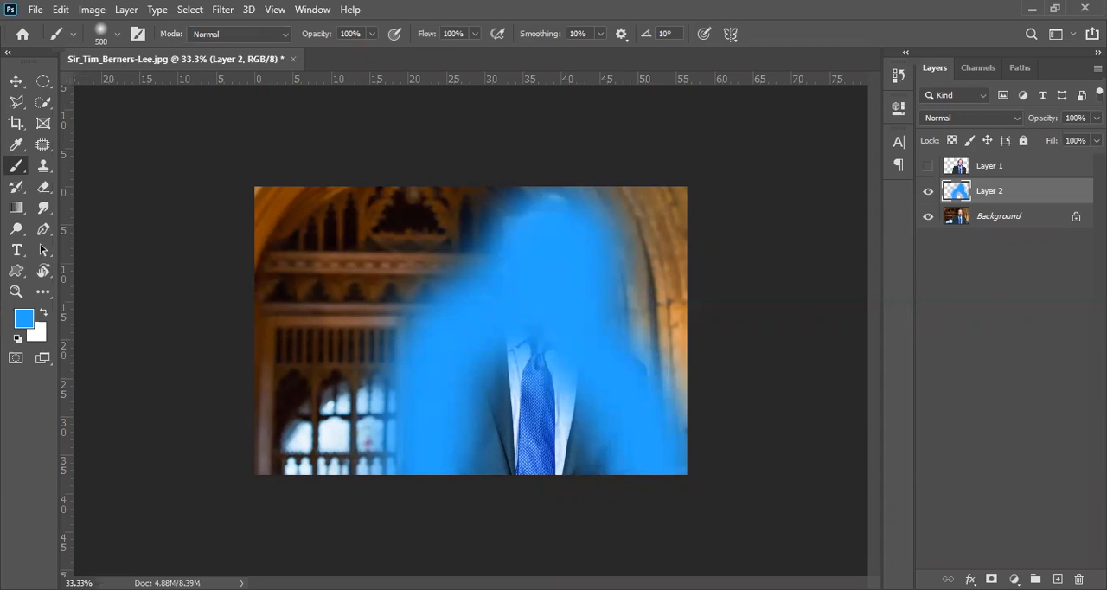
{"action": "left_click_drag", "start_coordinate": [432, 314], "coordinate": [437, 468]}
{"action": "left_click", "coordinate": [1004, 166]}
{"action": "left_click", "coordinate": [929, 167]}
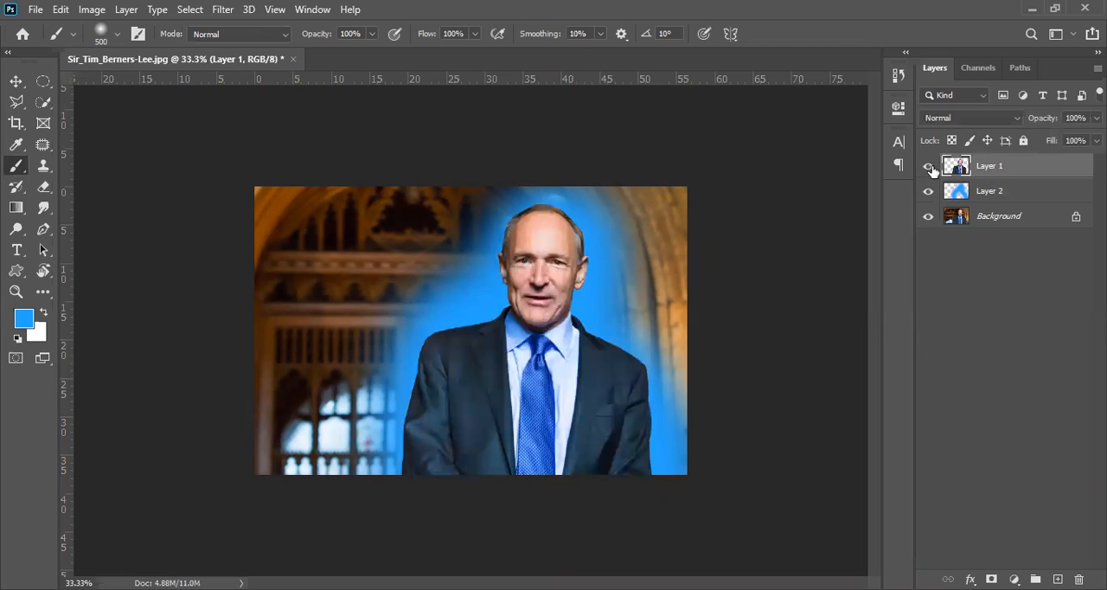